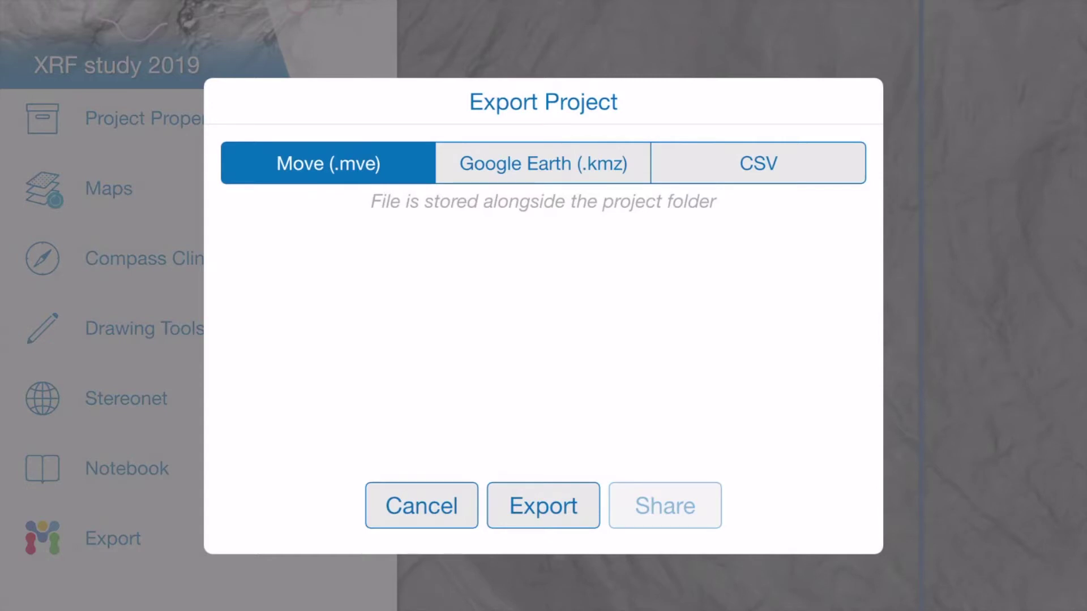
Export the XRF study 2019 FieldMove project in CSV format.
{"action": "left_click", "coordinate": [543, 164]}
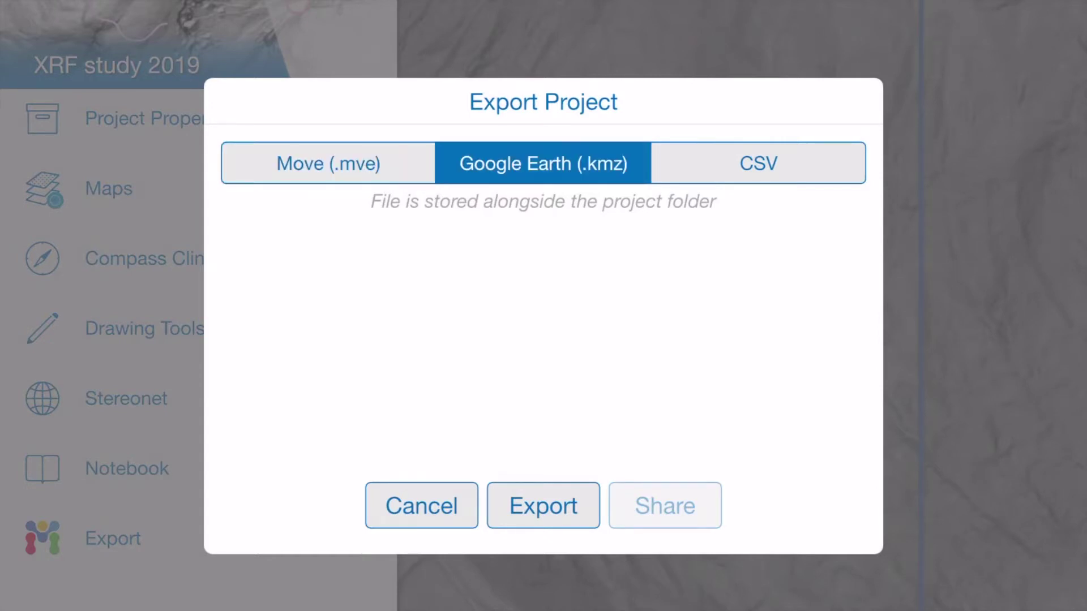
{"action": "left_click", "coordinate": [758, 163]}
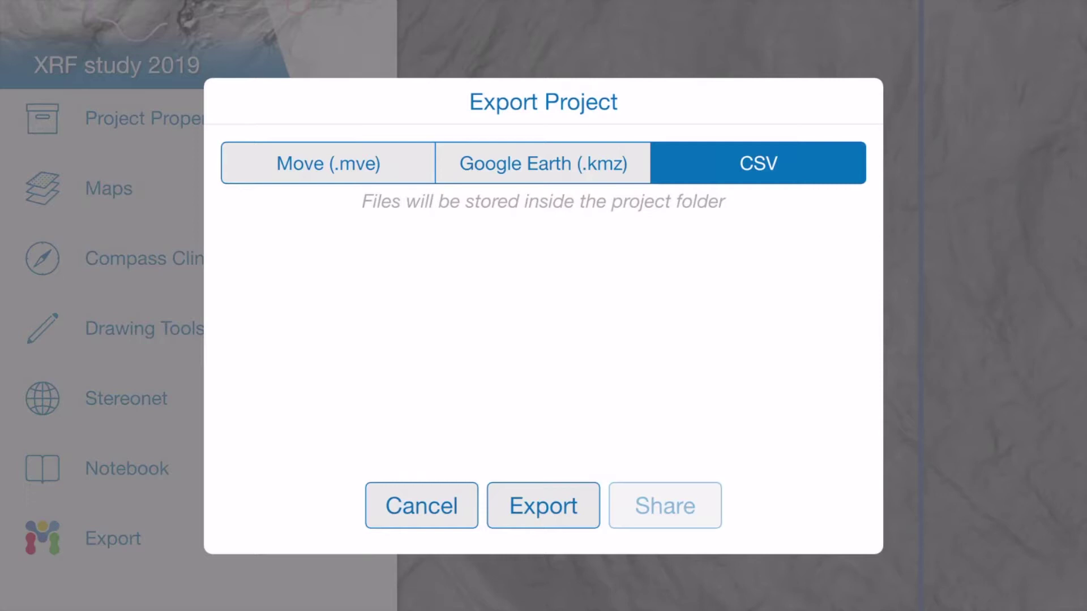
{"action": "left_click", "coordinate": [543, 505]}
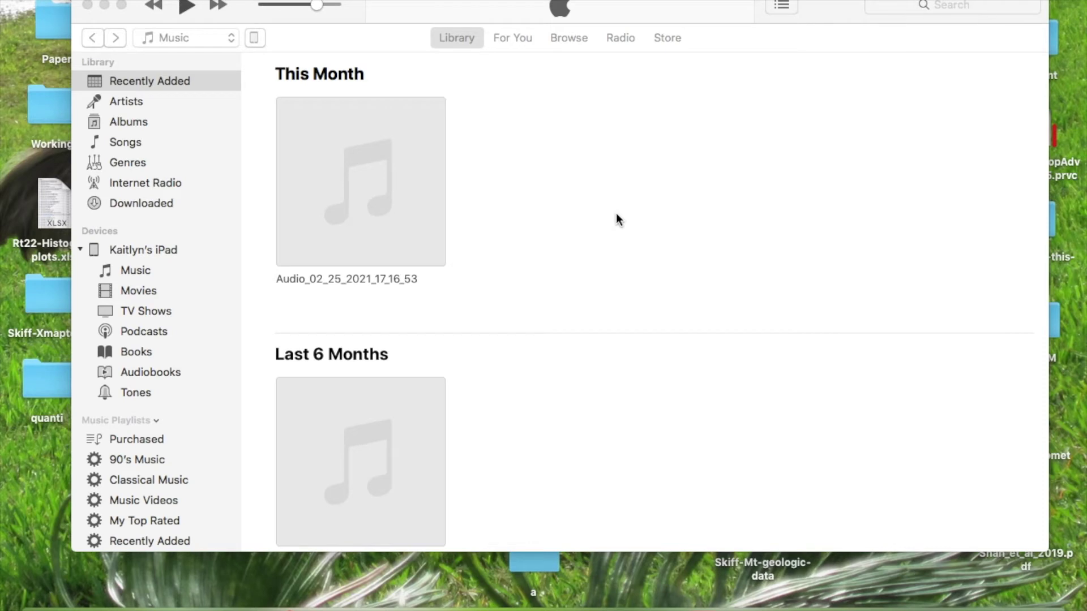
In iTunes, save project14.fm from the iPad's FieldMove shared documents to the Mac Desktop.
{"action": "left_click", "coordinate": [349, 5]}
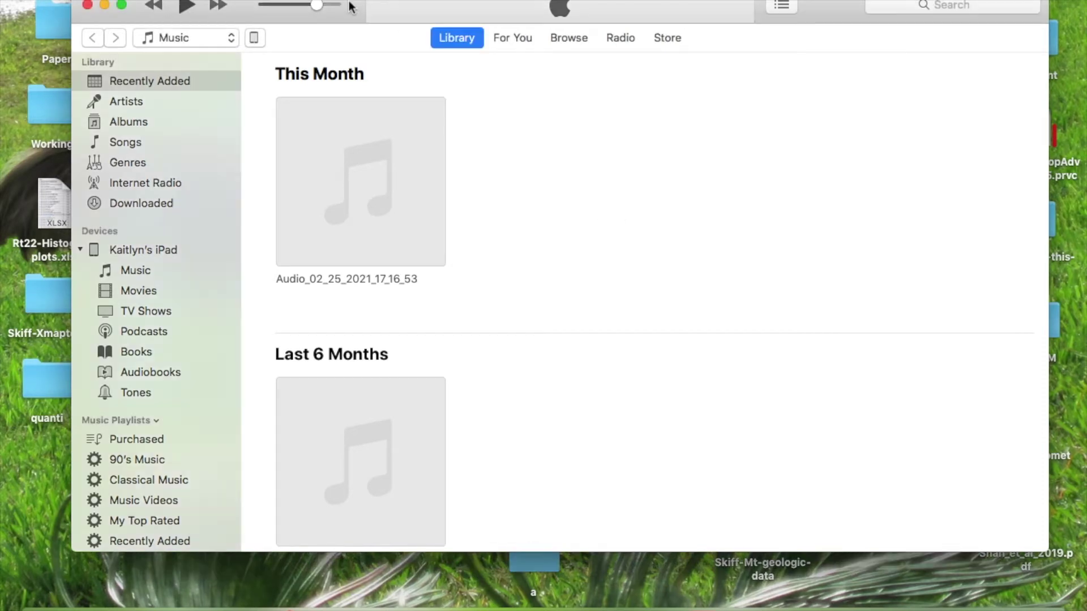
{"action": "left_click", "coordinate": [255, 38]}
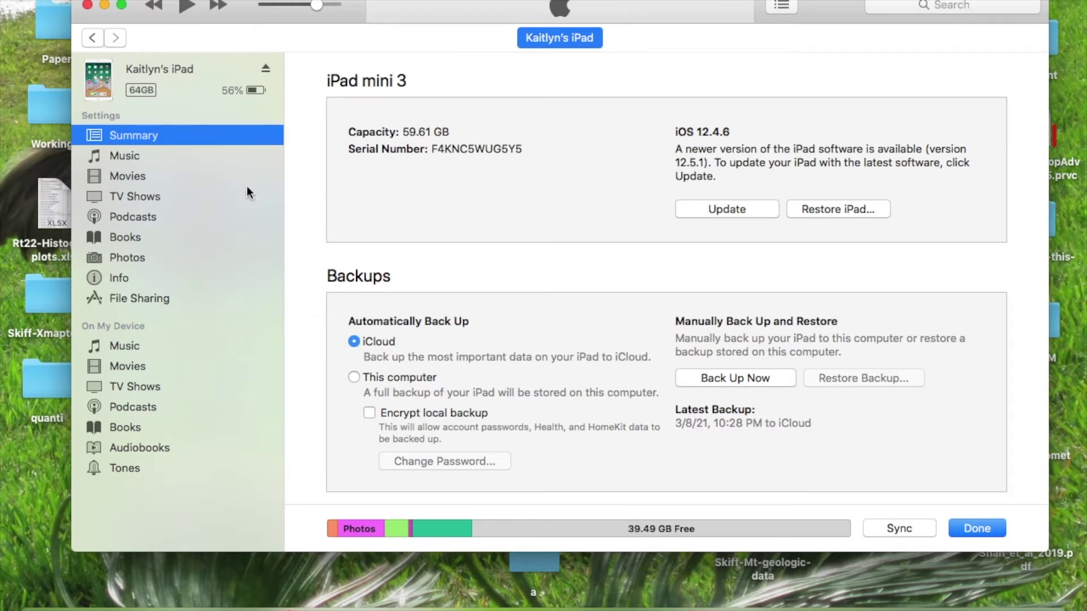
{"action": "left_click", "coordinate": [155, 304]}
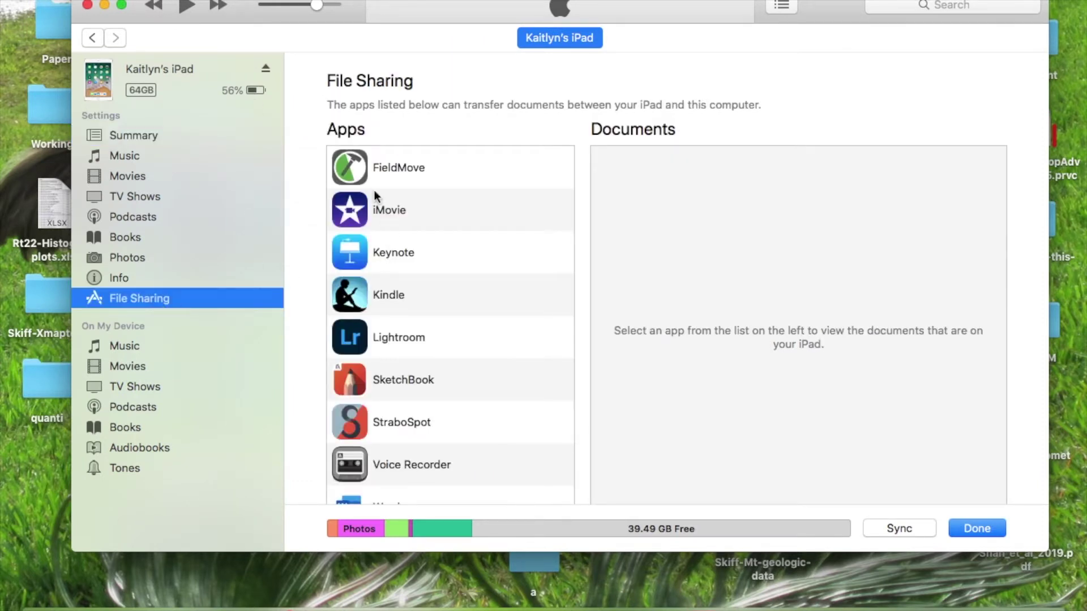
{"action": "left_click", "coordinate": [356, 166]}
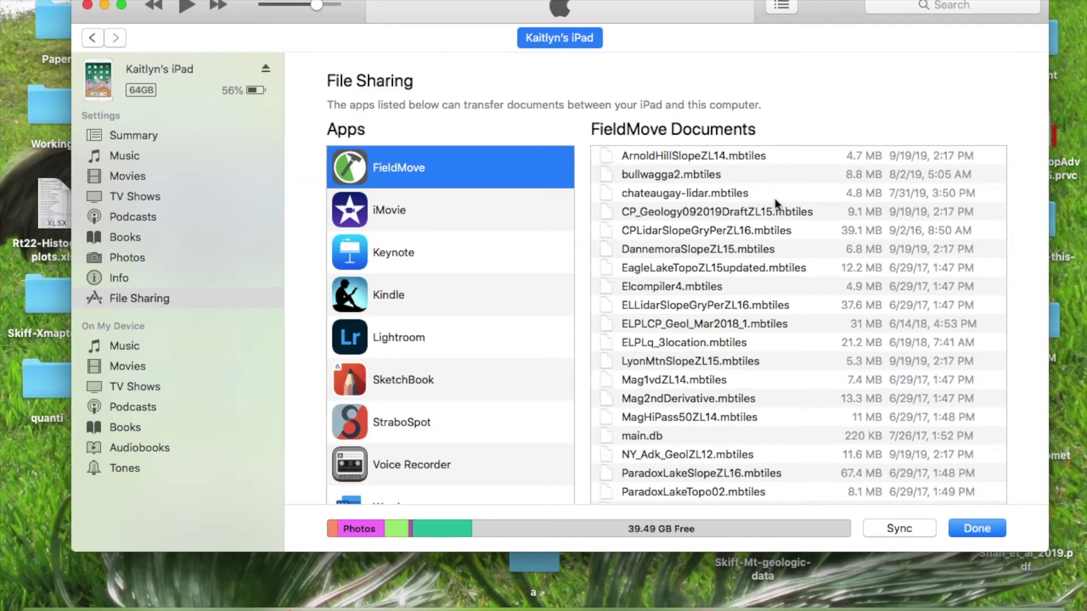
{"action": "scroll", "coordinate": [776, 201], "scroll_direction": "down", "scroll_amount": 5}
{"action": "scroll", "coordinate": [774, 198], "scroll_direction": "down", "scroll_amount": 2}
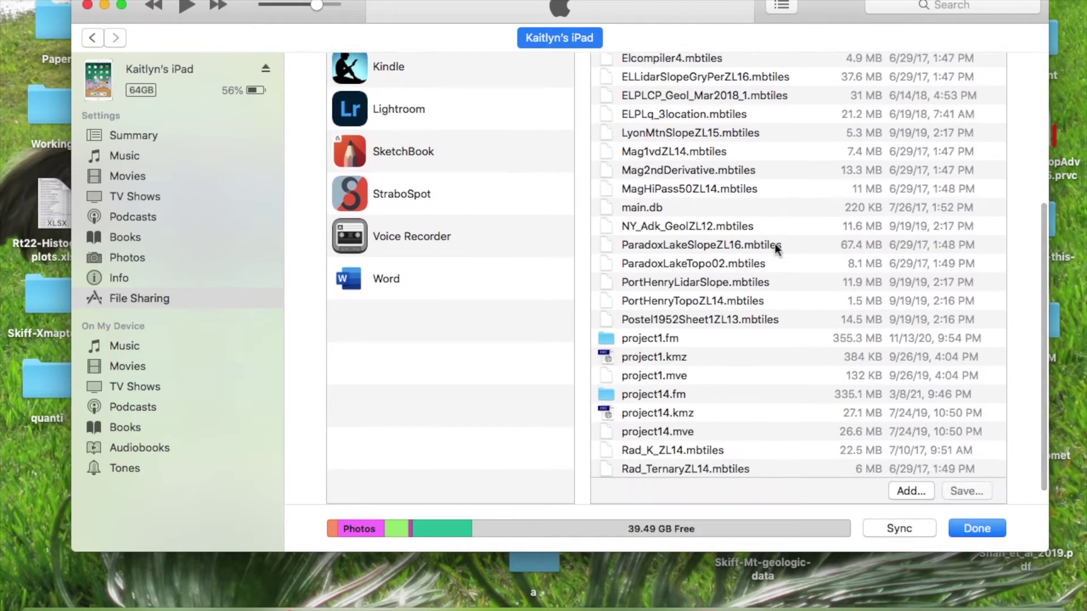
{"action": "left_click", "coordinate": [677, 399]}
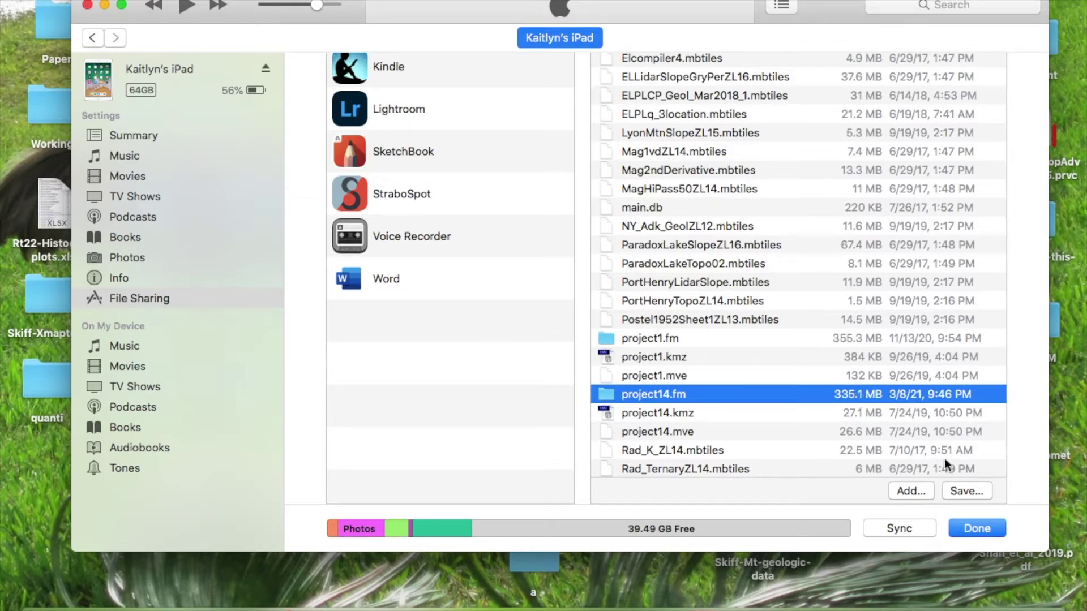
{"action": "left_click", "coordinate": [960, 491]}
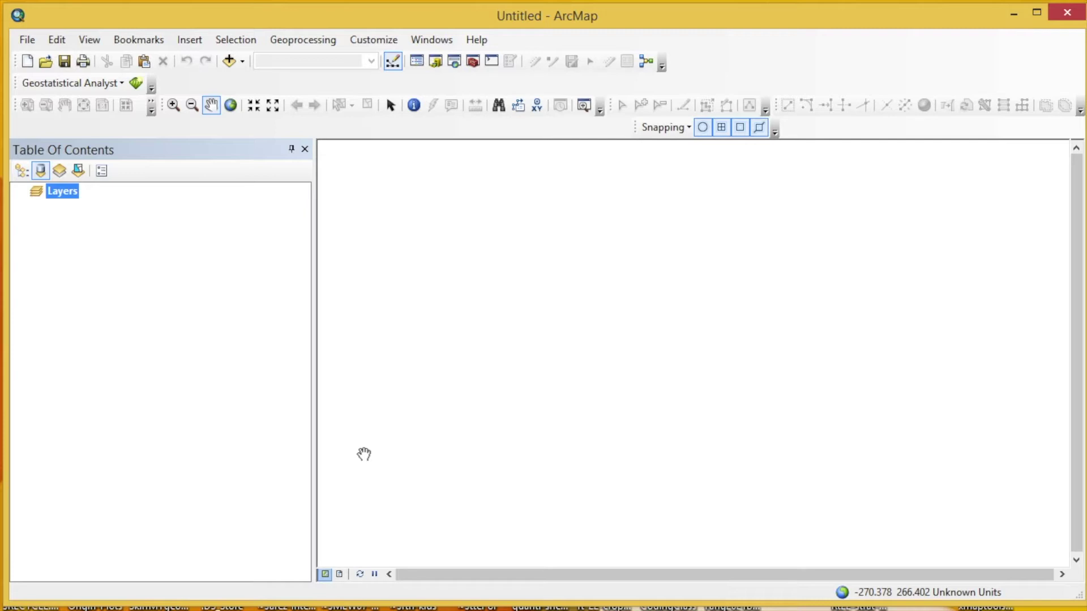
In ArcMap's Add Data dialog, connect to the Desktop folder 'a'.
{"action": "left_click", "coordinate": [28, 39]}
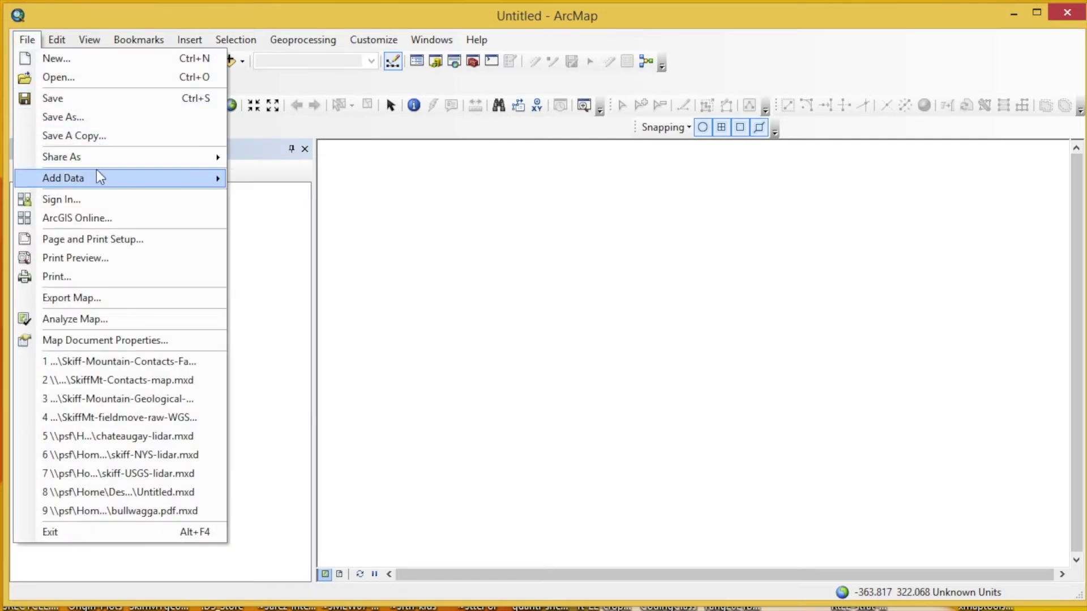
{"action": "mouse_move", "coordinate": [97, 178]}
{"action": "left_click", "coordinate": [287, 179]}
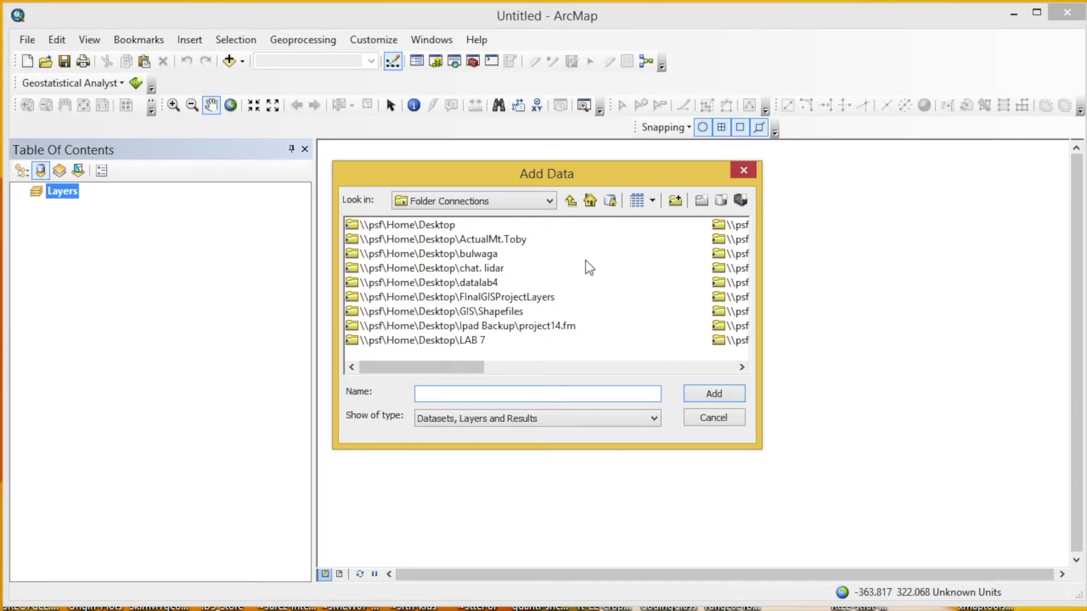
{"action": "left_click", "coordinate": [675, 201]}
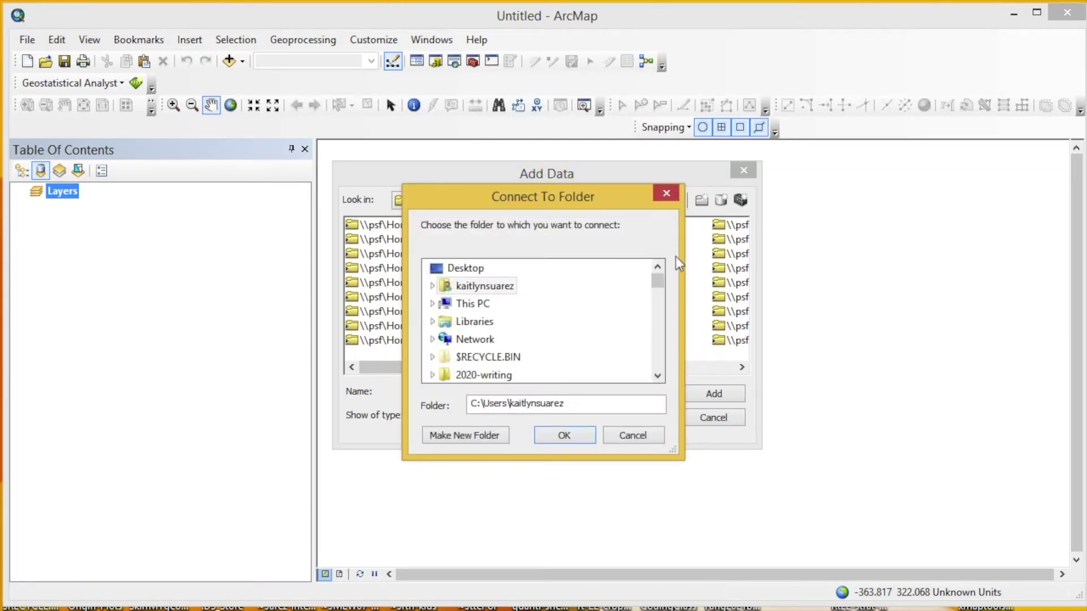
{"action": "left_click", "coordinate": [657, 376]}
{"action": "left_click", "coordinate": [657, 376]}
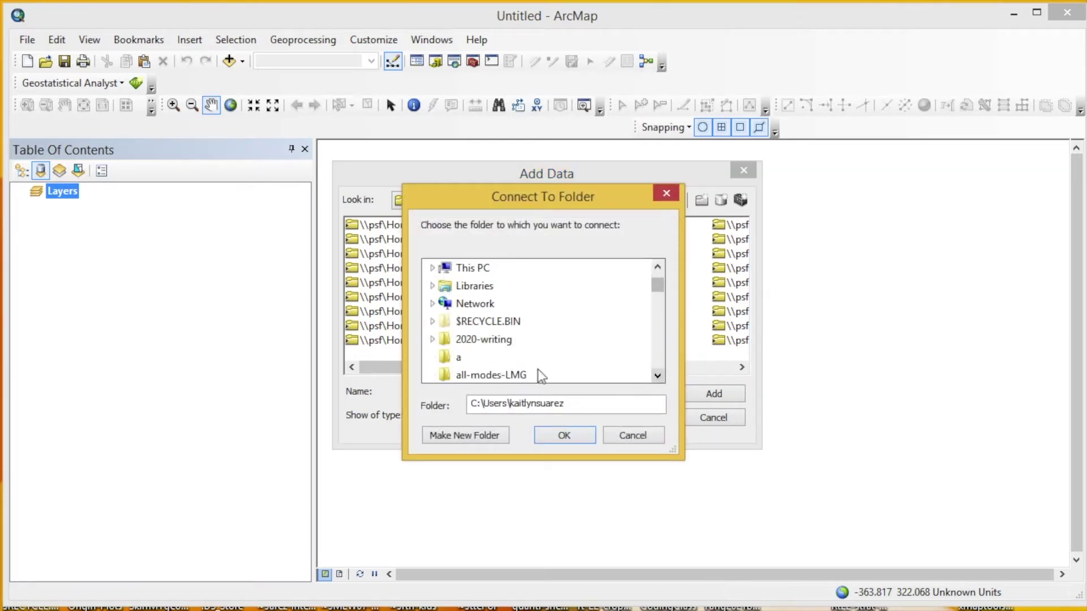
{"action": "left_click", "coordinate": [457, 357]}
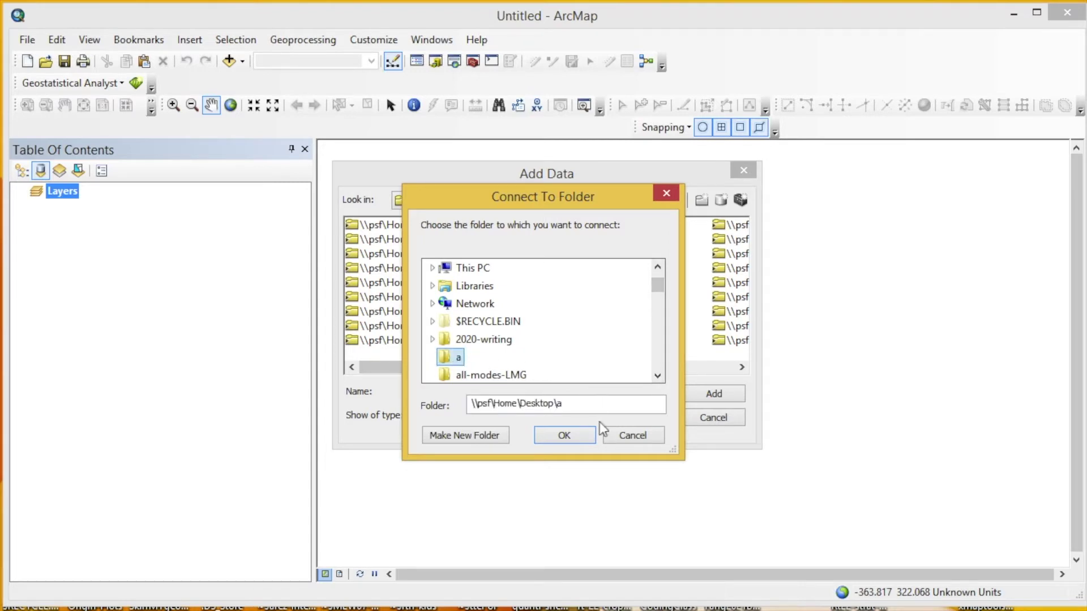
{"action": "left_click", "coordinate": [567, 439]}
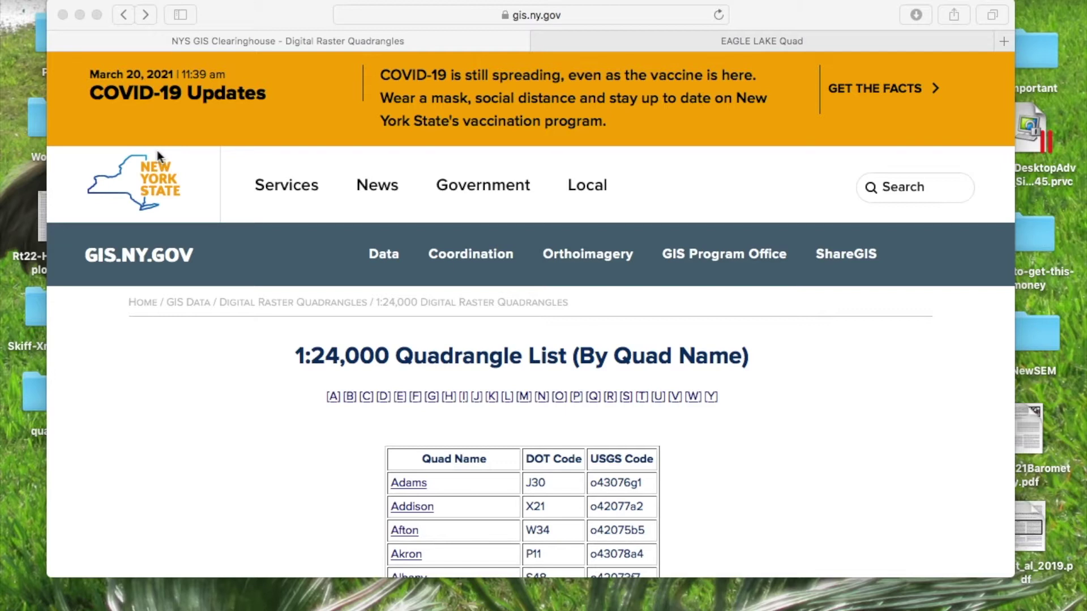
Try downloading the NYS DOT Eagle Lake quad, retry after the FTP error, then check Downloads.
{"action": "scroll", "coordinate": [208, 235], "scroll_direction": "down", "scroll_amount": 5}
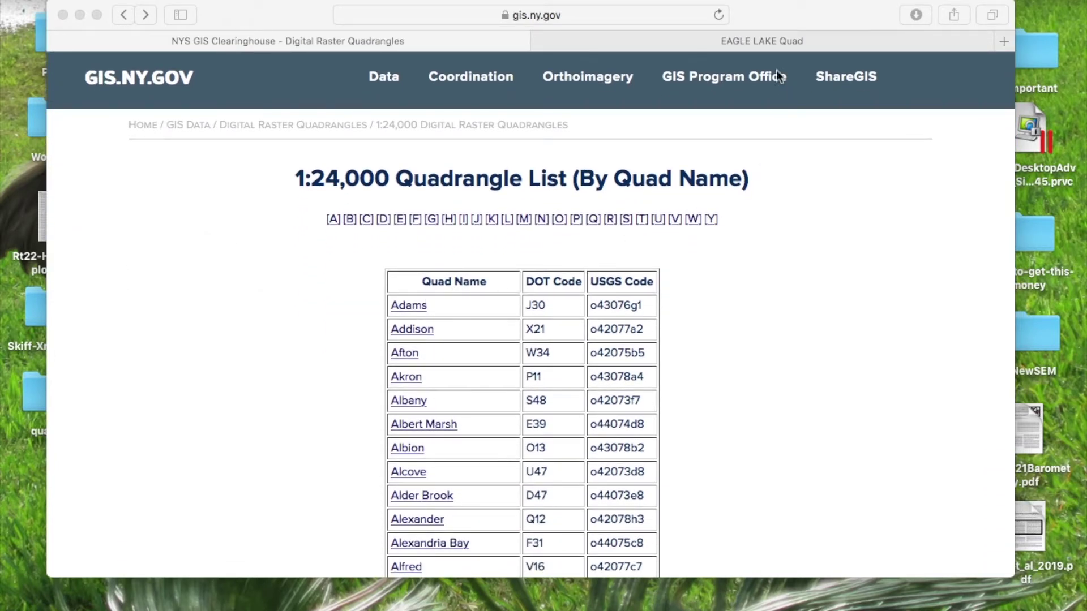
{"action": "left_click", "coordinate": [771, 43]}
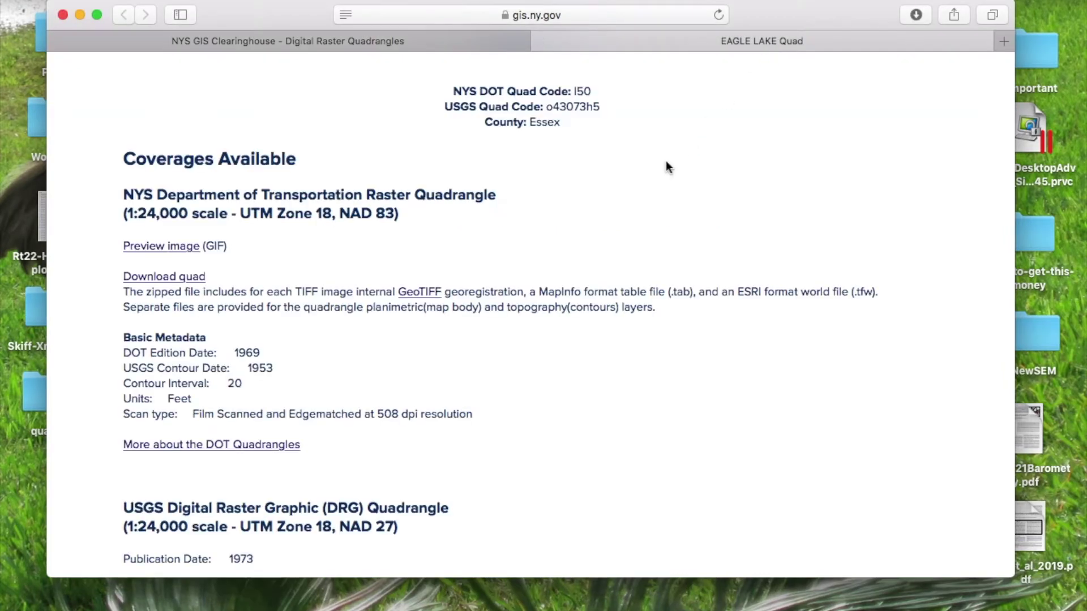
{"action": "scroll", "coordinate": [440, 258], "scroll_direction": "down", "scroll_amount": 5}
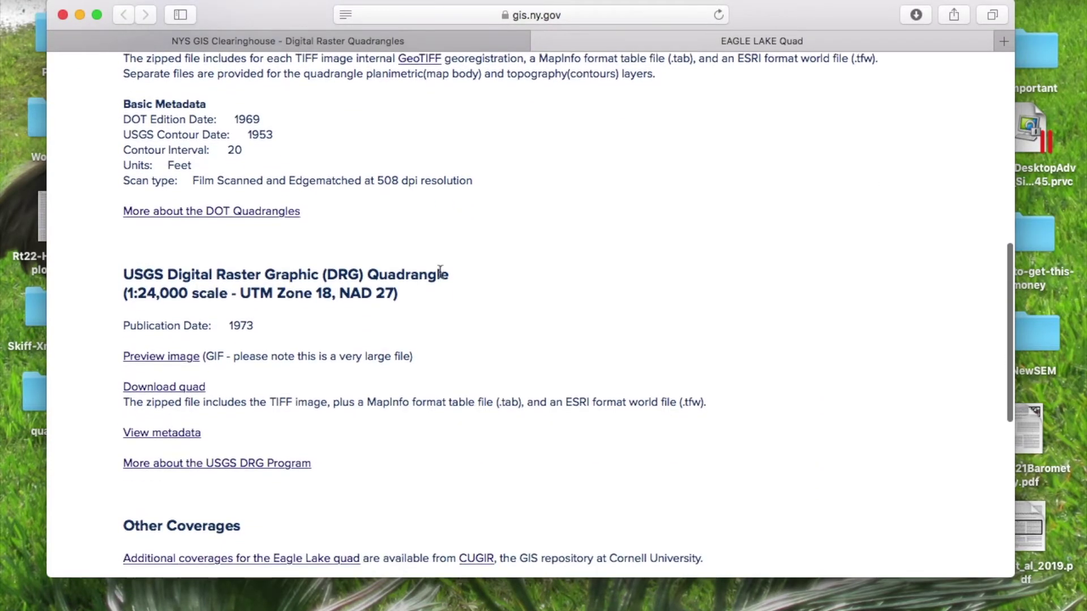
{"action": "scroll", "coordinate": [439, 271], "scroll_direction": "up", "scroll_amount": 4}
{"action": "scroll", "coordinate": [440, 272], "scroll_direction": "up", "scroll_amount": 2}
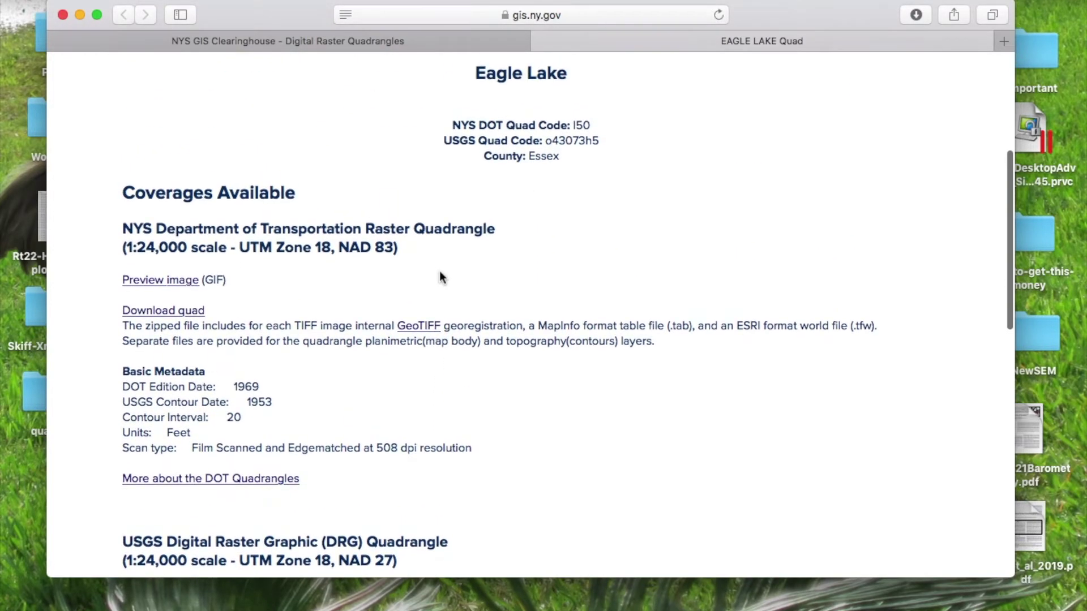
{"action": "left_click", "coordinate": [180, 311]}
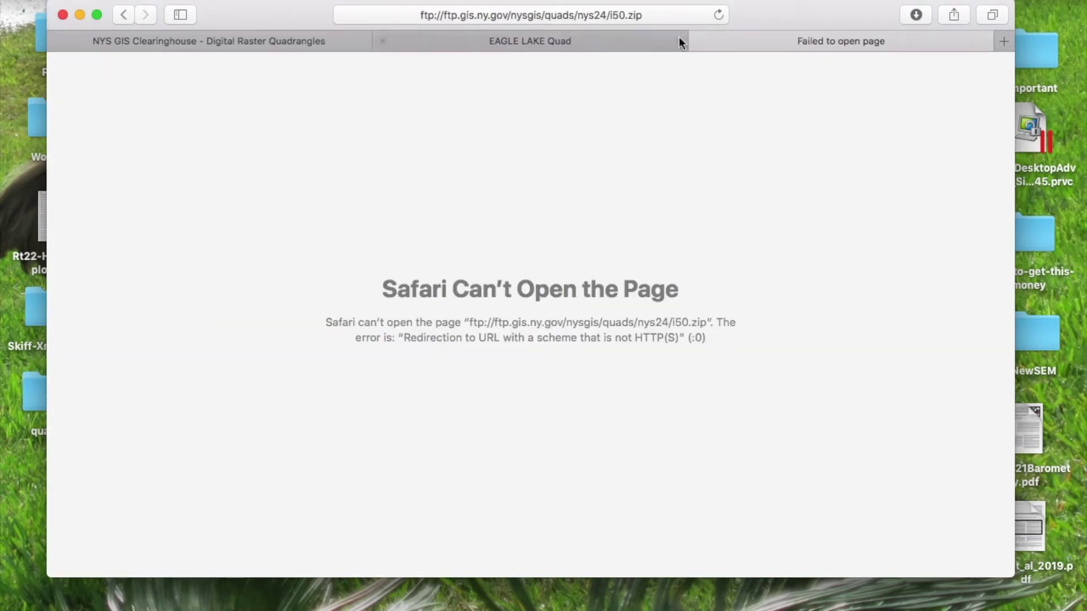
{"action": "left_click", "coordinate": [718, 16]}
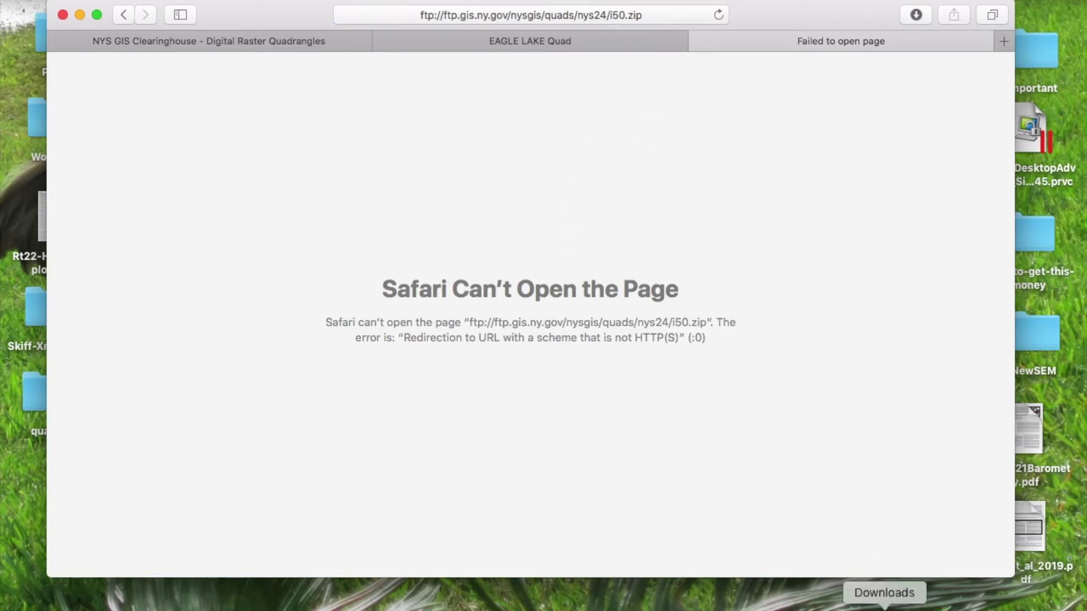
{"action": "left_click", "coordinate": [884, 600]}
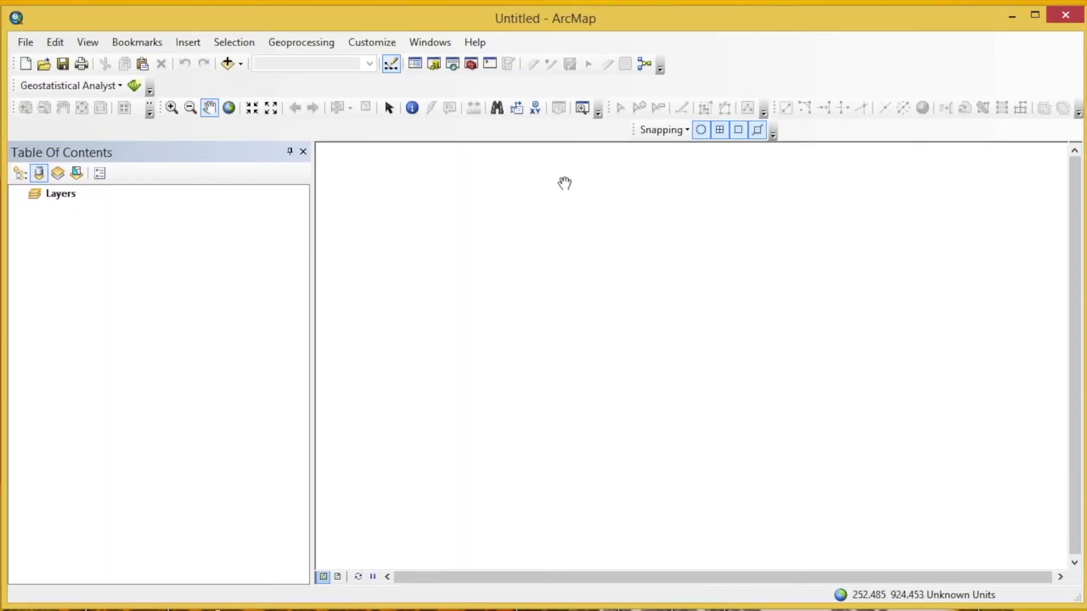
Add i50hyd.tif, i50plan.tif and i50topo.tif from the i50 folder to the map.
{"action": "left_click", "coordinate": [240, 64]}
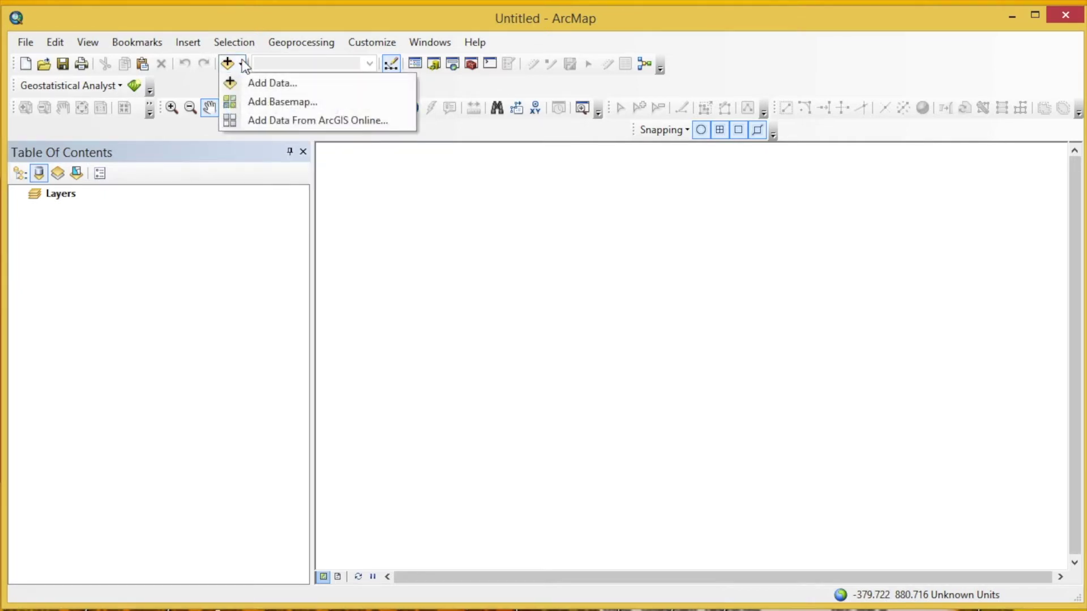
{"action": "left_click", "coordinate": [262, 86]}
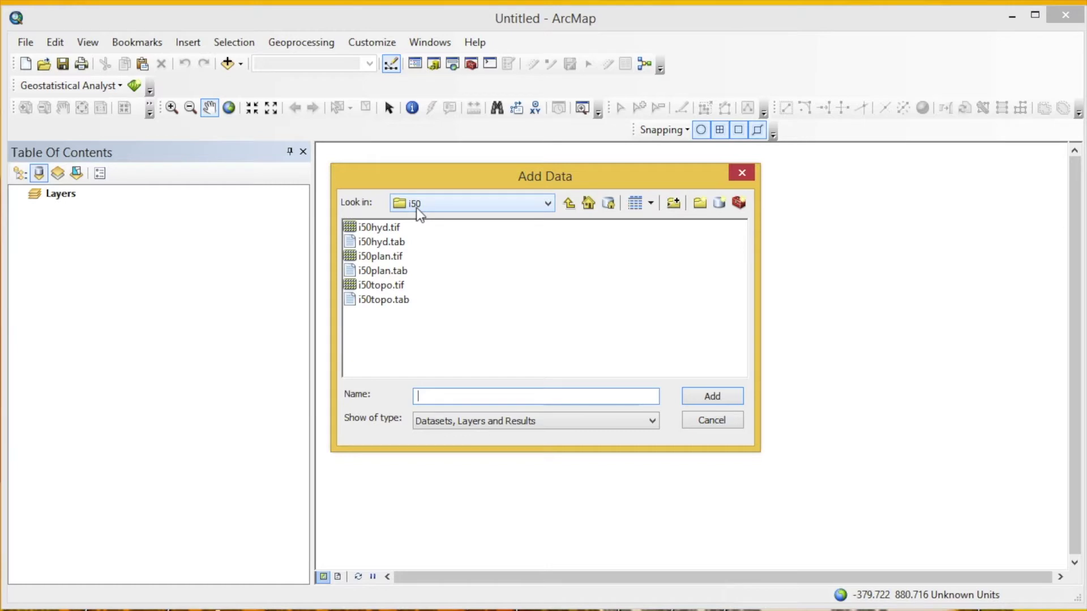
{"action": "left_click", "coordinate": [388, 229]}
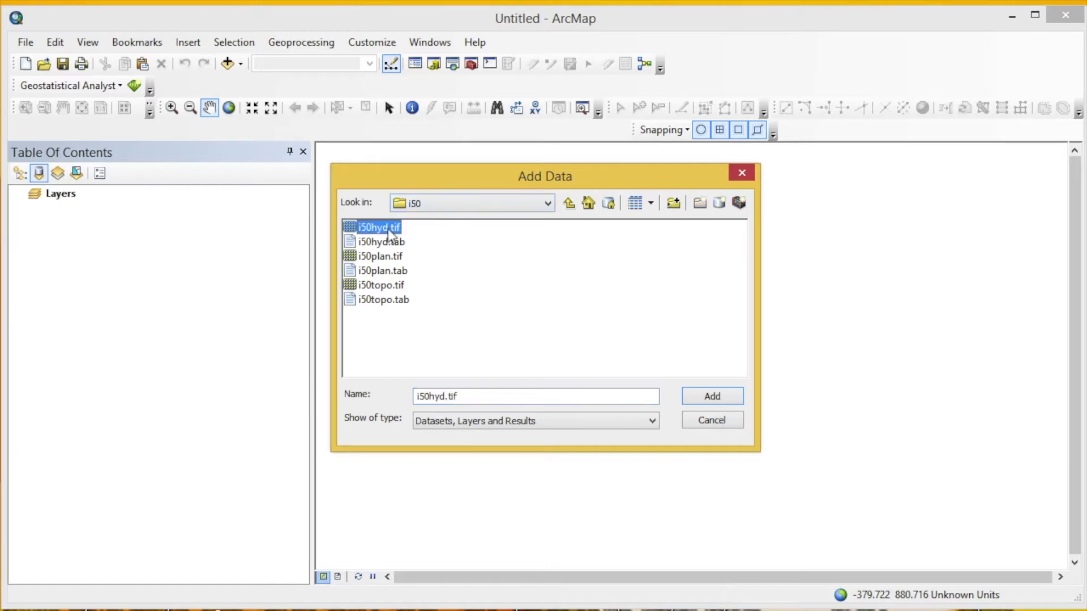
{"action": "left_click", "coordinate": [394, 261], "text": "ctrl"}
{"action": "left_click", "coordinate": [387, 287], "text": "ctrl"}
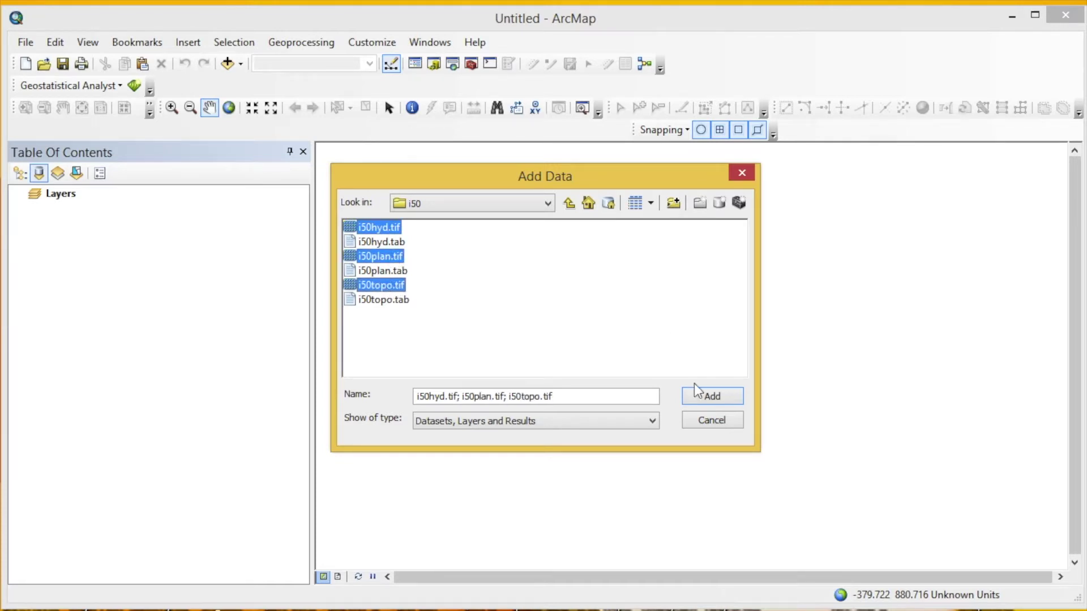
{"action": "left_click", "coordinate": [712, 397]}
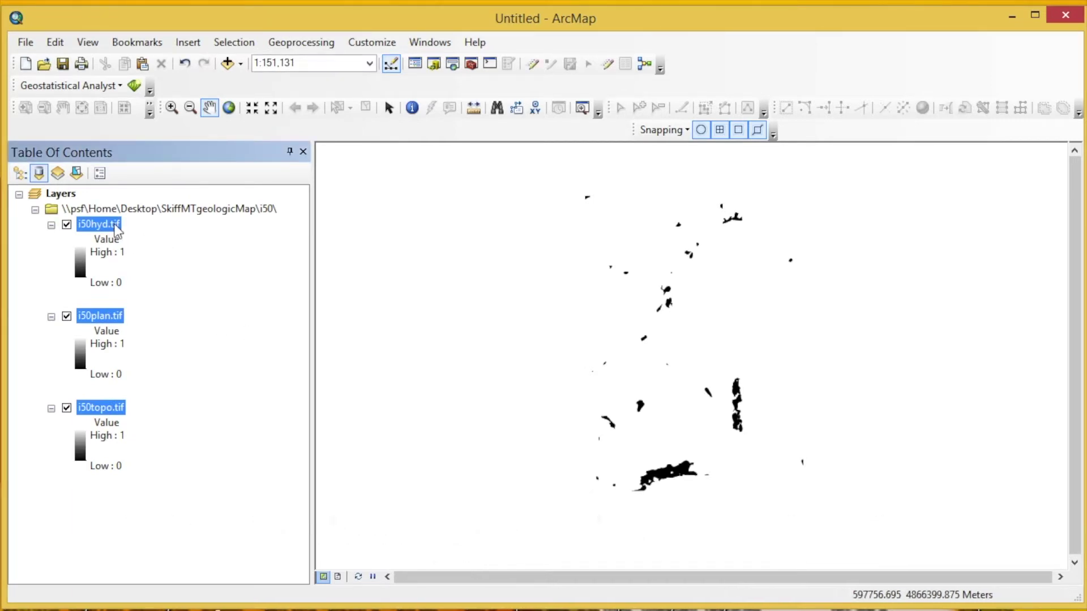
Give i50hyd.tif unique-value symbology: value 0 Ultra Blue, value 1 No Color.
{"action": "left_click", "coordinate": [114, 225]}
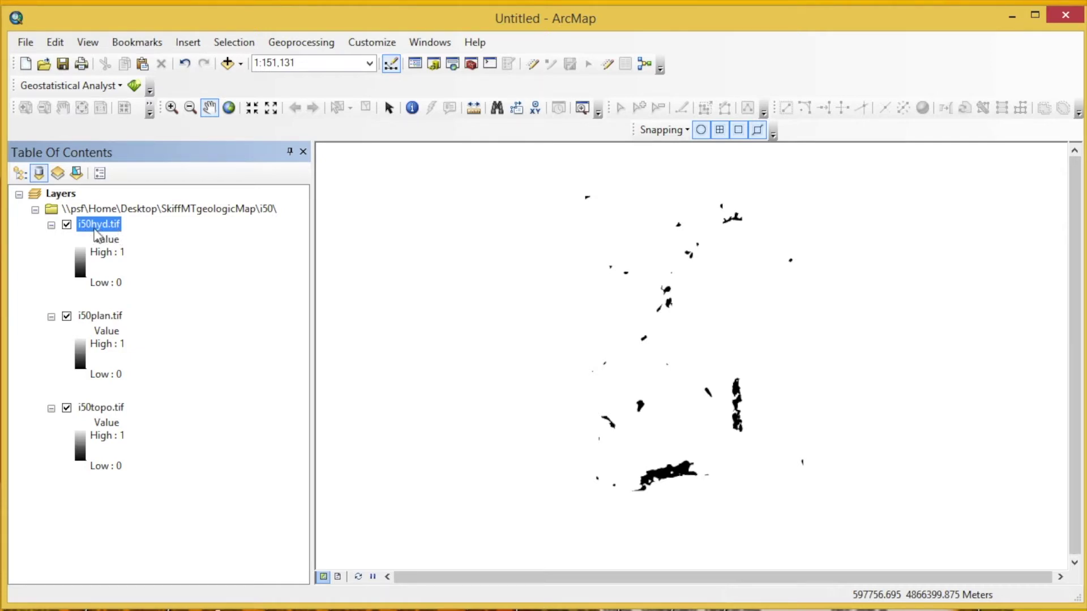
{"action": "double_click", "coordinate": [109, 226]}
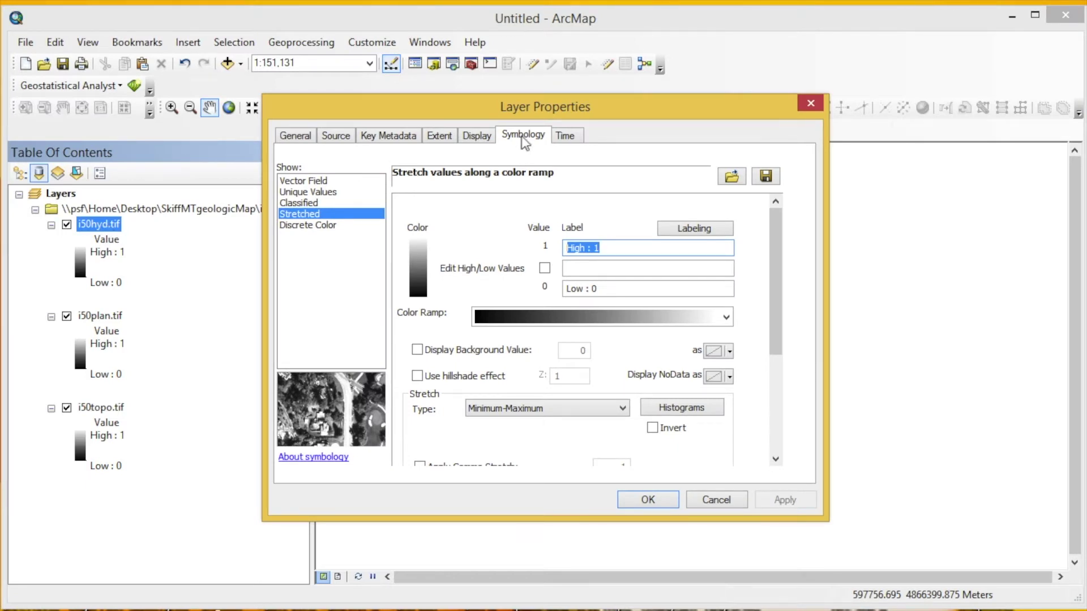
{"action": "left_click", "coordinate": [314, 193]}
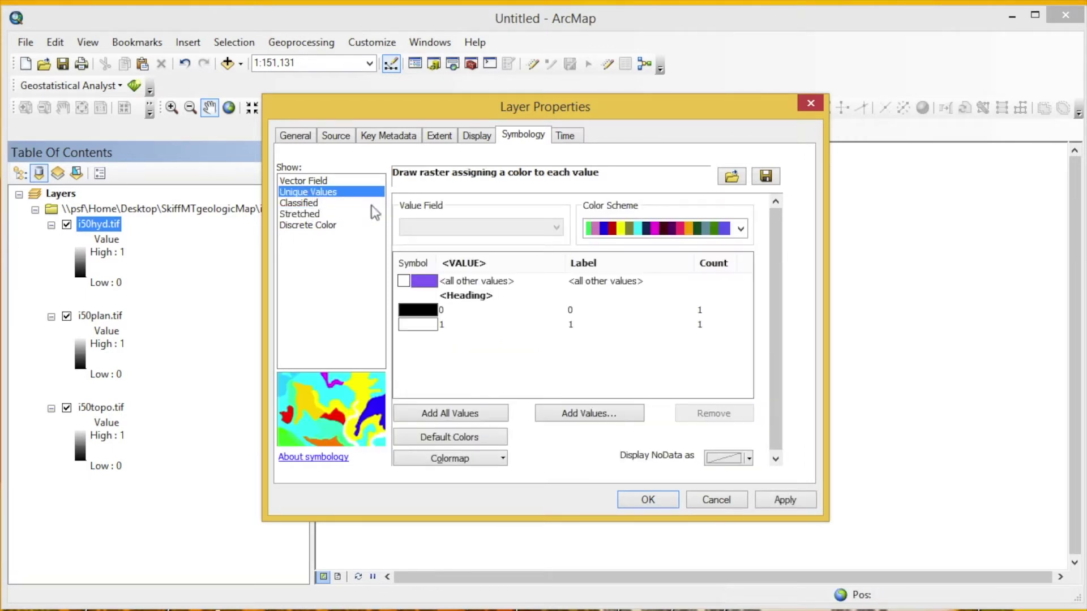
{"action": "left_click", "coordinate": [463, 411]}
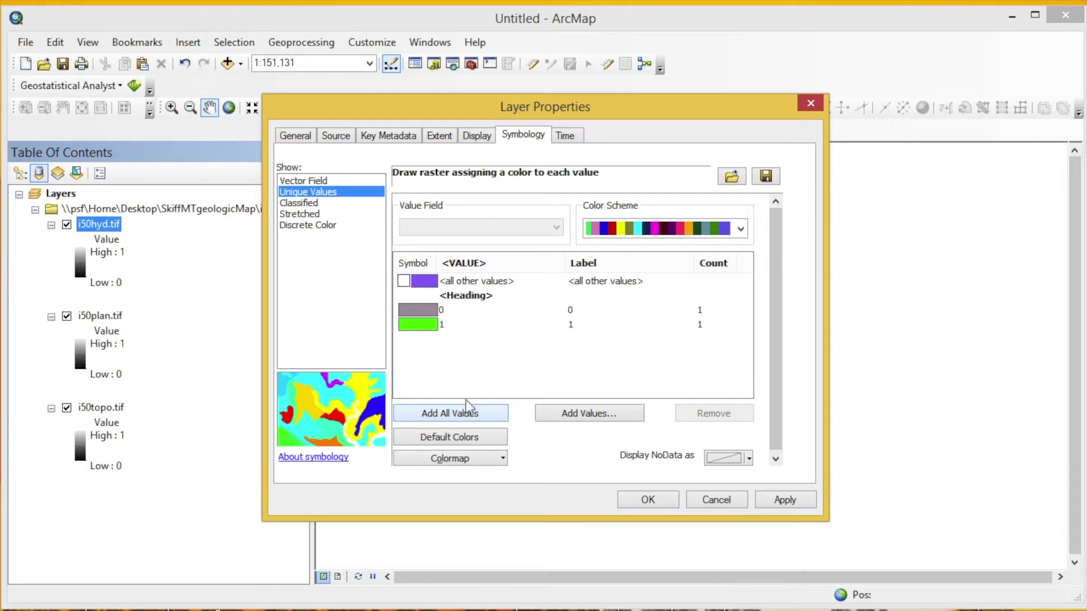
{"action": "left_click", "coordinate": [427, 308]}
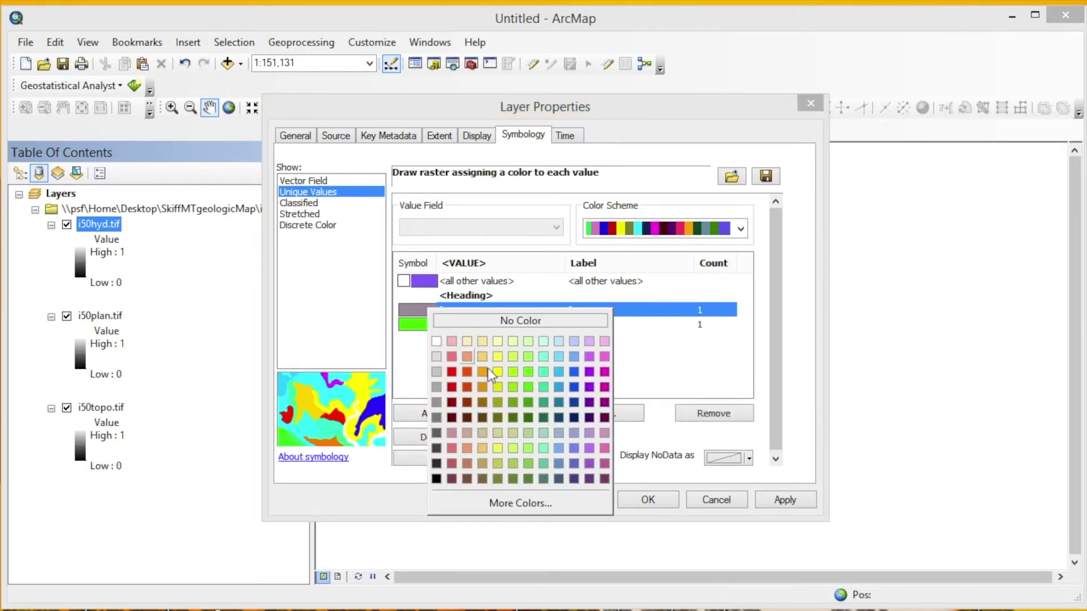
{"action": "left_click", "coordinate": [574, 402]}
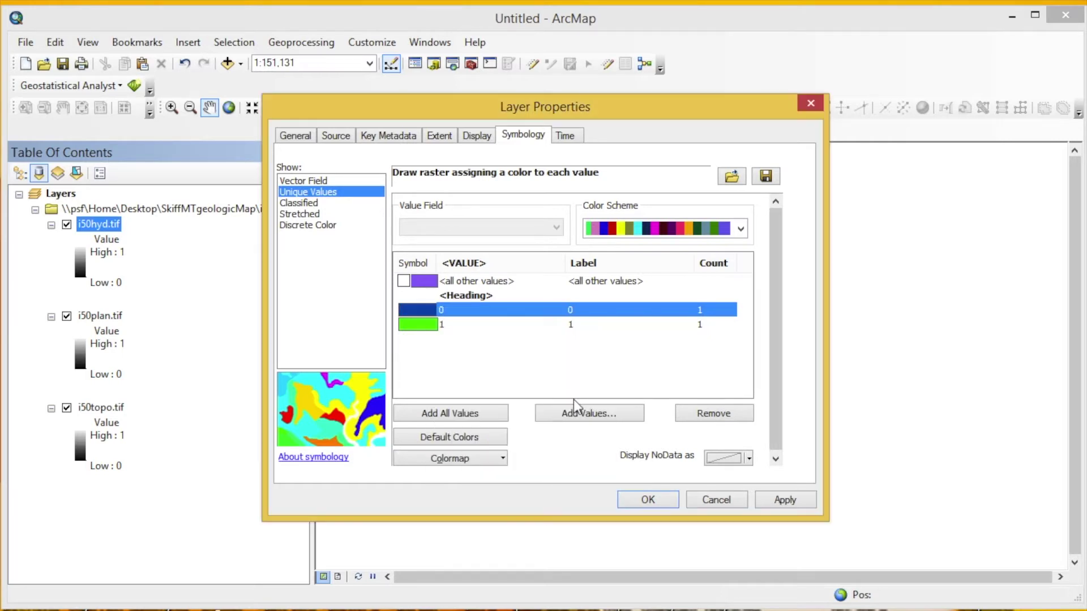
{"action": "left_click", "coordinate": [425, 328]}
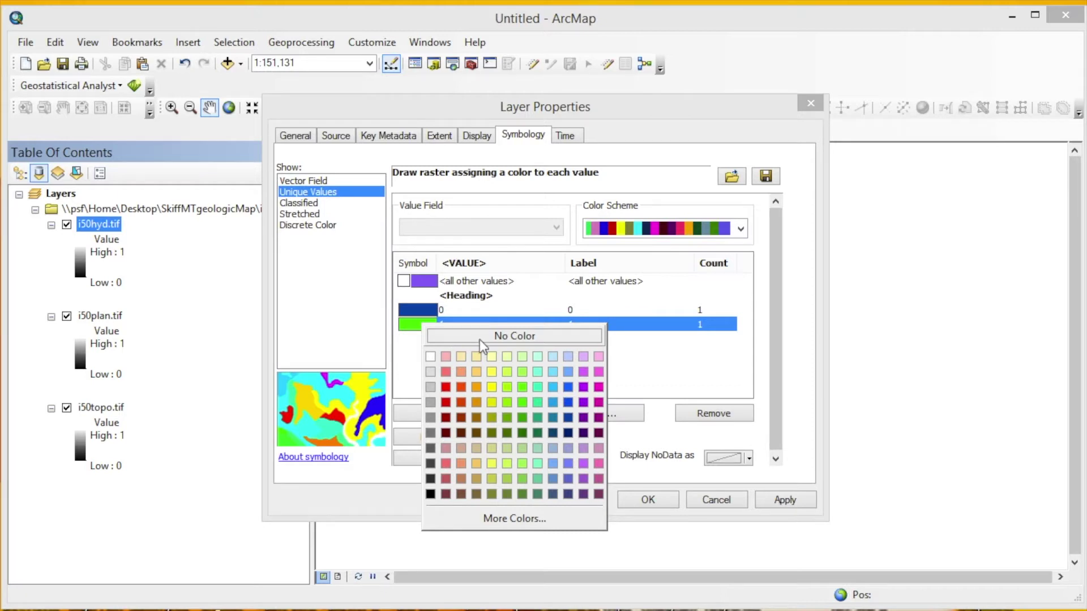
{"action": "left_click", "coordinate": [458, 336]}
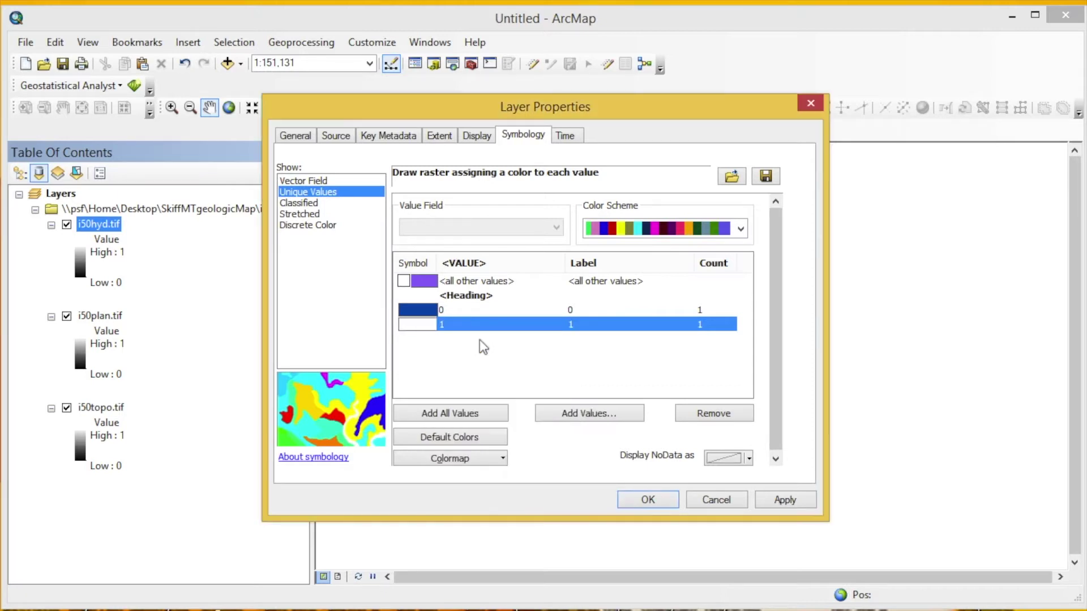
{"action": "left_click", "coordinate": [785, 501]}
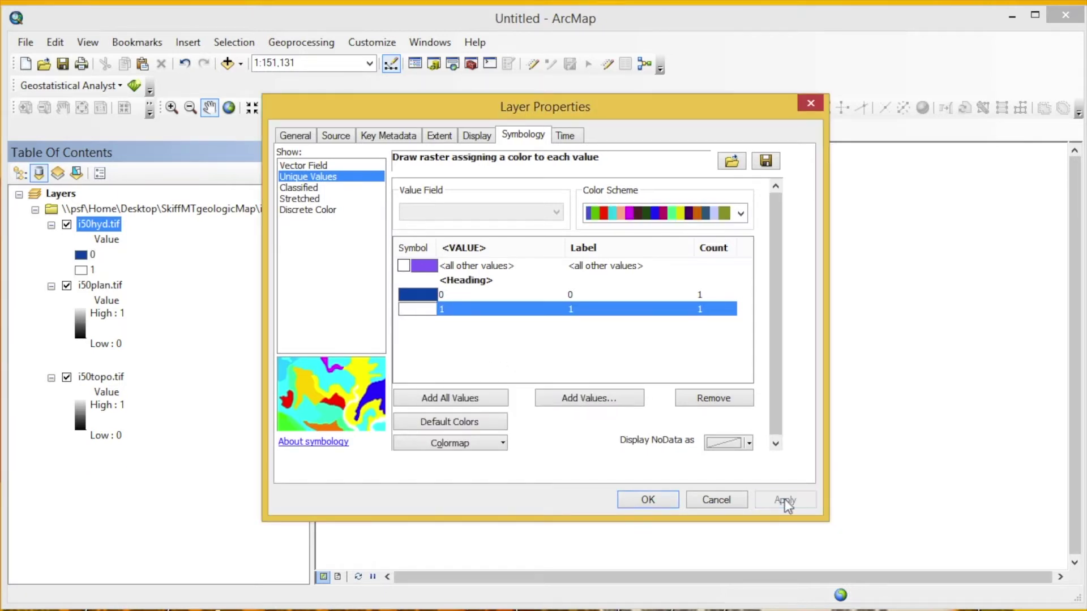
{"action": "left_click", "coordinate": [643, 501]}
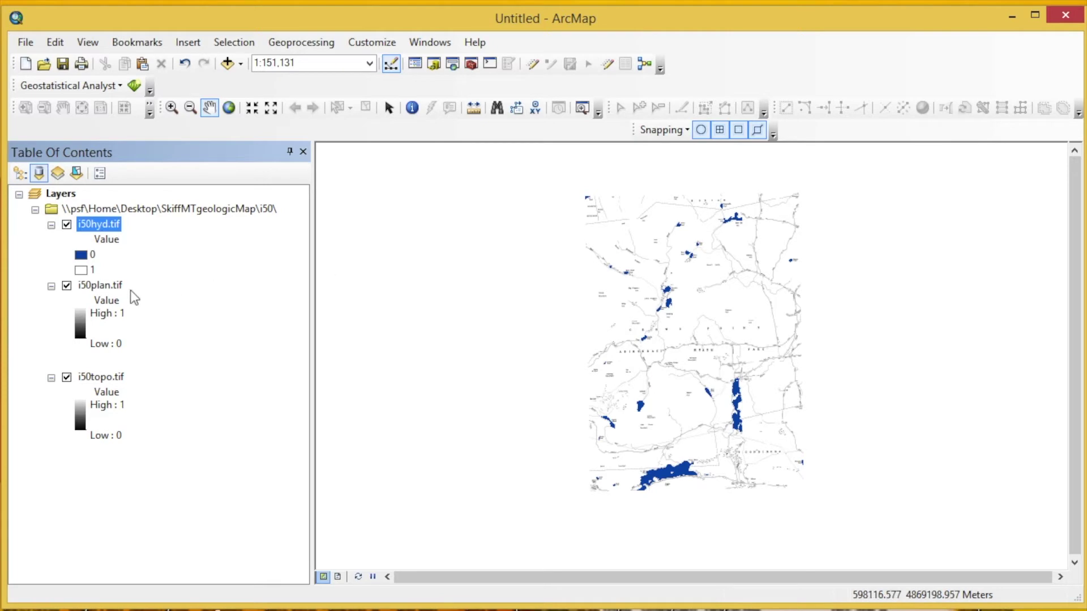
Give i50plan.tif unique-value symbology: value 0 black, value 1 No Color.
{"action": "double_click", "coordinate": [101, 286]}
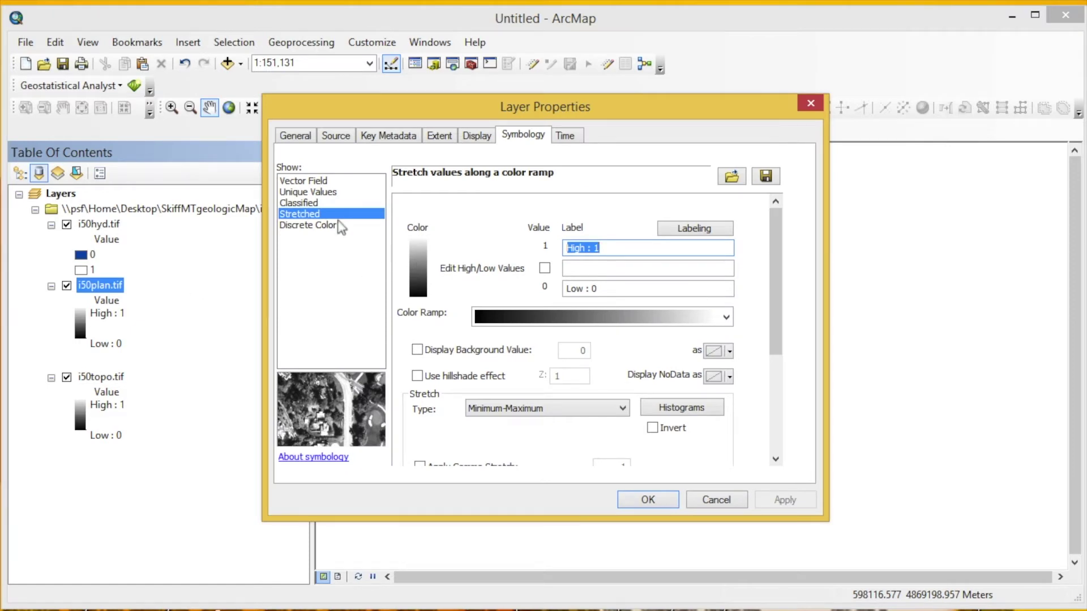
{"action": "left_click", "coordinate": [314, 193]}
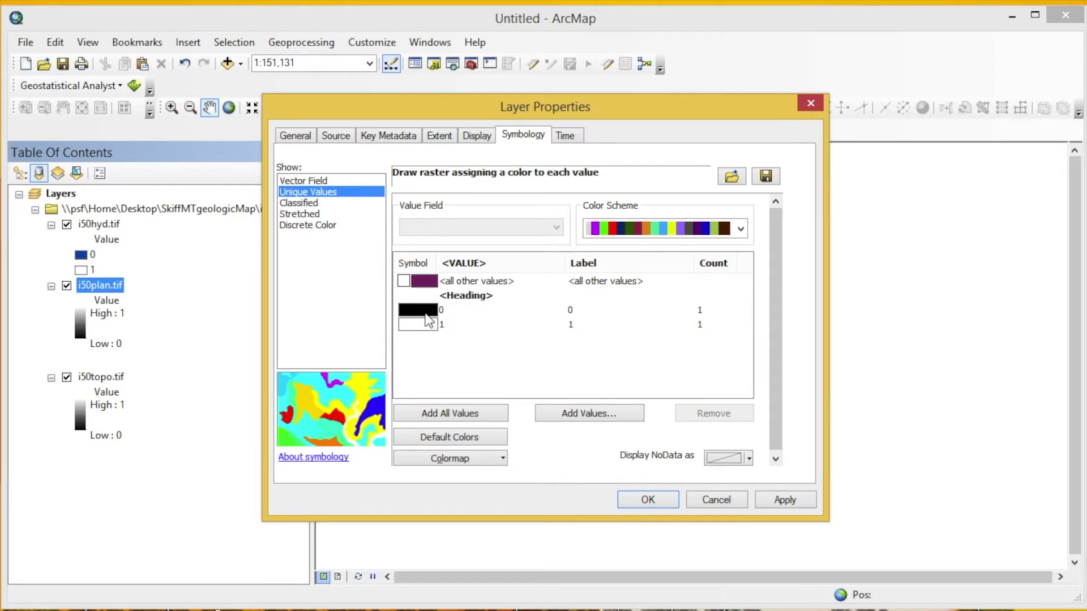
{"action": "left_click", "coordinate": [441, 415]}
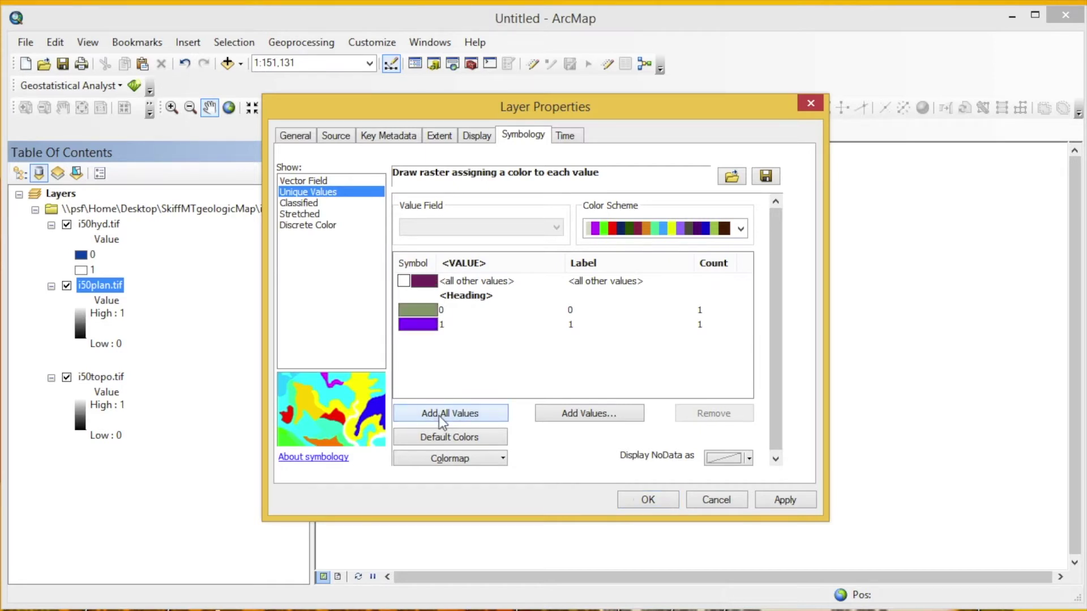
{"action": "left_click", "coordinate": [422, 309]}
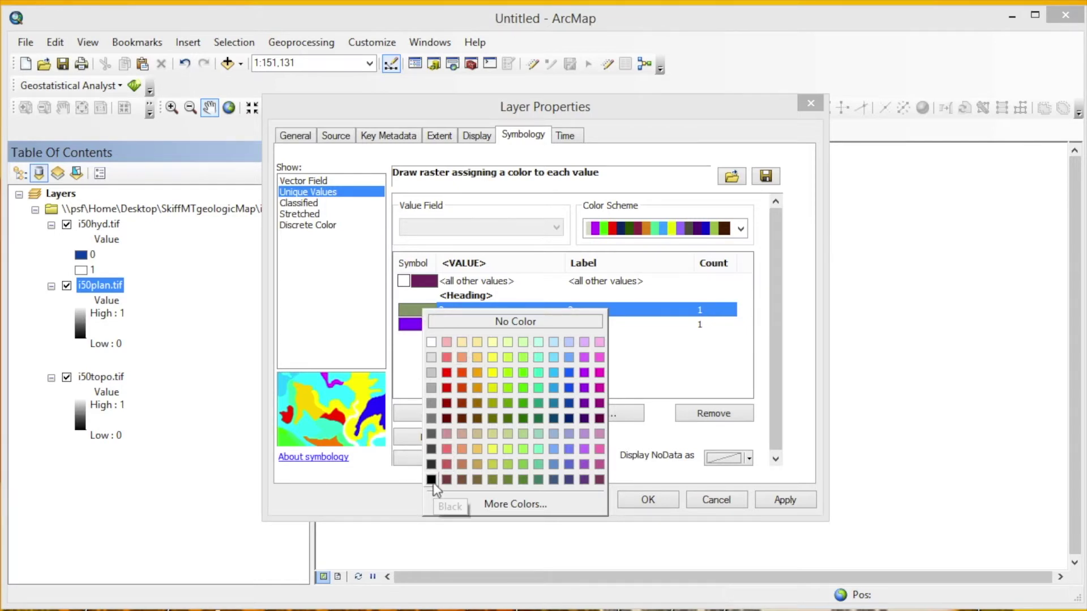
{"action": "left_click", "coordinate": [431, 480]}
{"action": "left_click", "coordinate": [427, 331]}
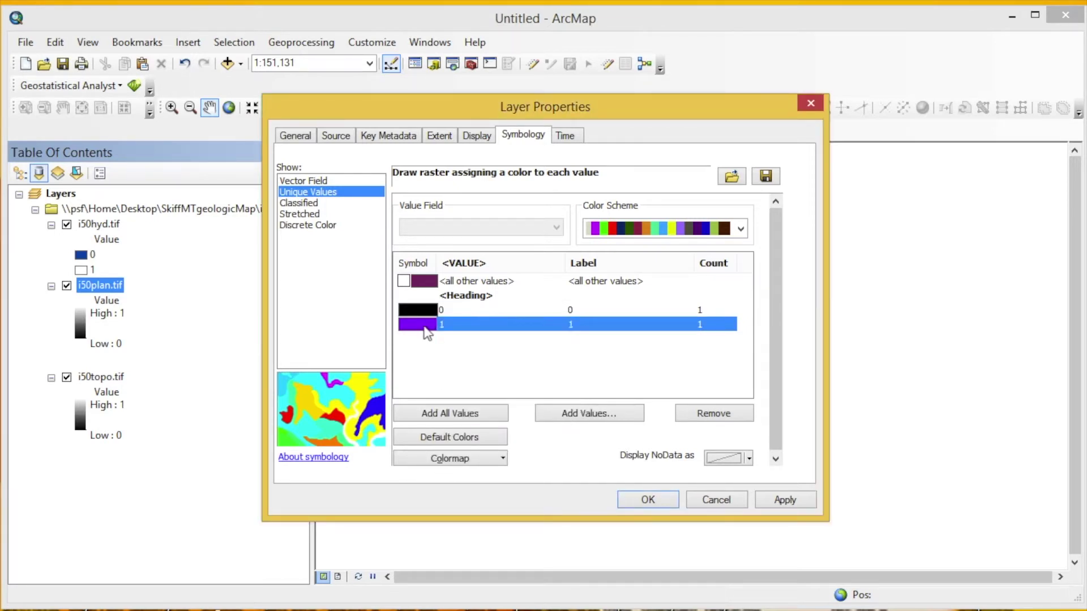
{"action": "left_click", "coordinate": [456, 339]}
{"action": "left_click", "coordinate": [648, 501]}
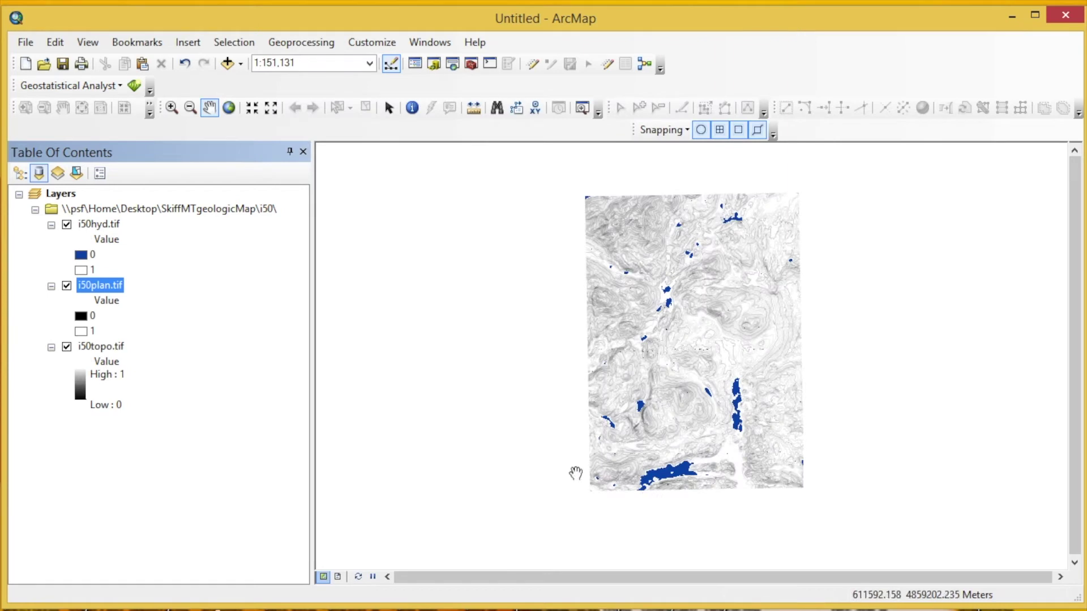
Give i50topo.tif unique-value symbology: value 0 dark brown, value 1 white.
{"action": "double_click", "coordinate": [103, 346]}
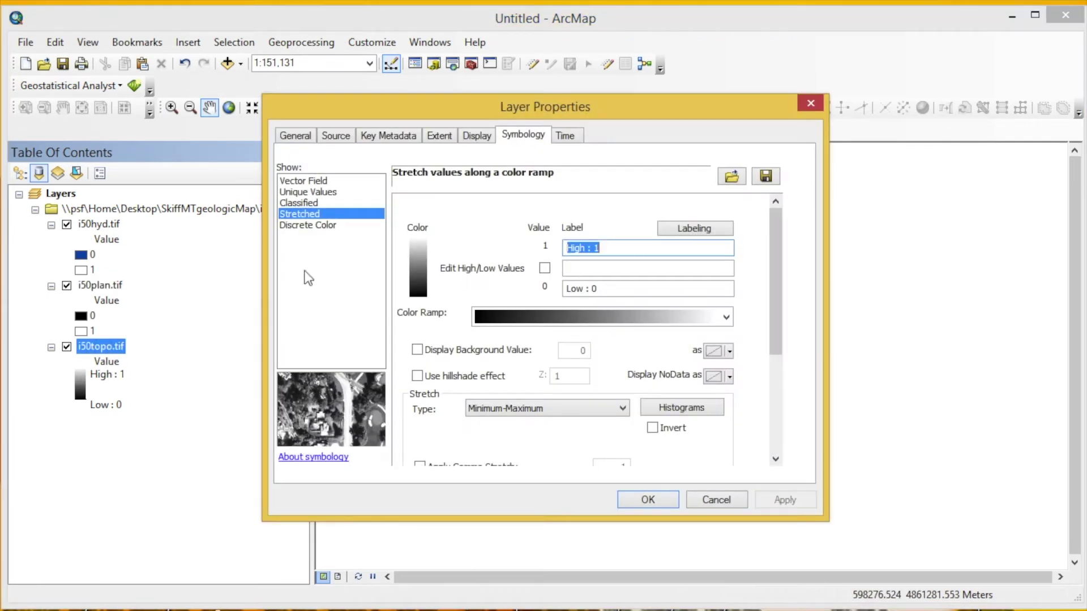
{"action": "left_click", "coordinate": [321, 192]}
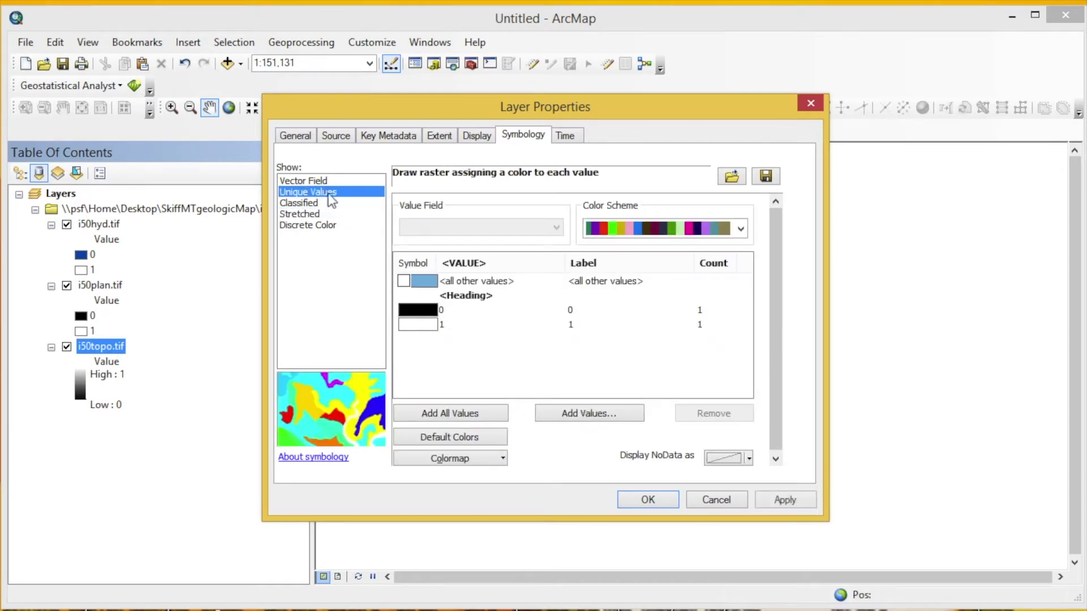
{"action": "left_click", "coordinate": [458, 418]}
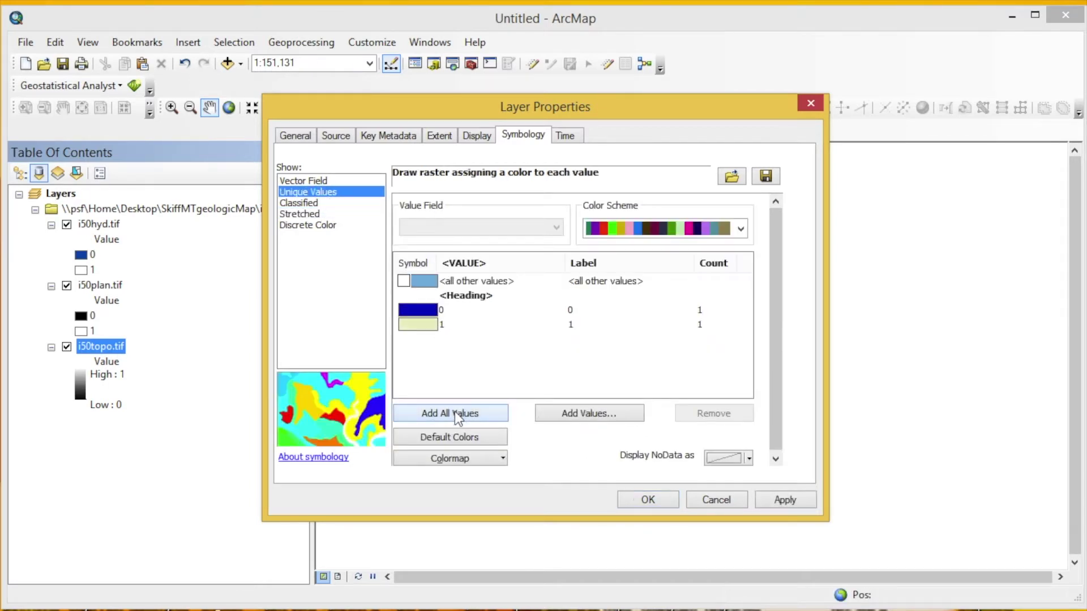
{"action": "left_click", "coordinate": [423, 310]}
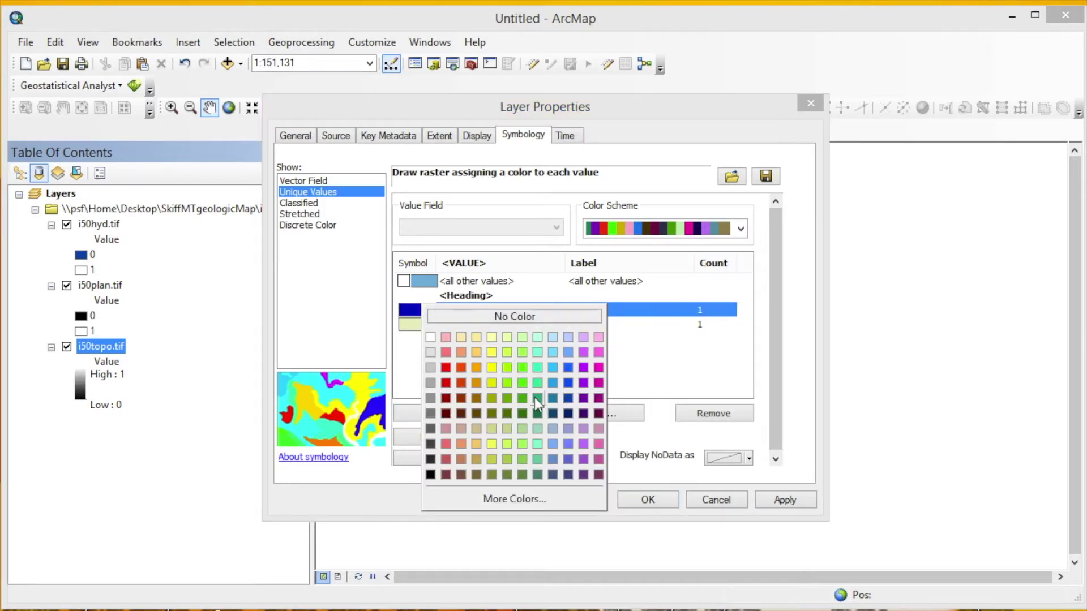
{"action": "left_click", "coordinate": [461, 414]}
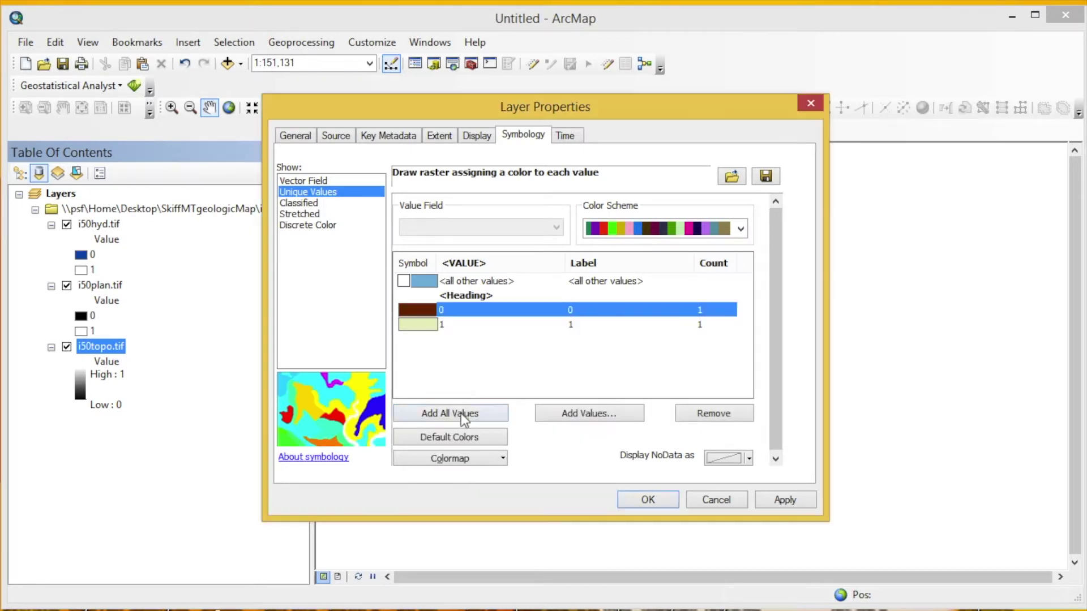
{"action": "left_click", "coordinate": [425, 326]}
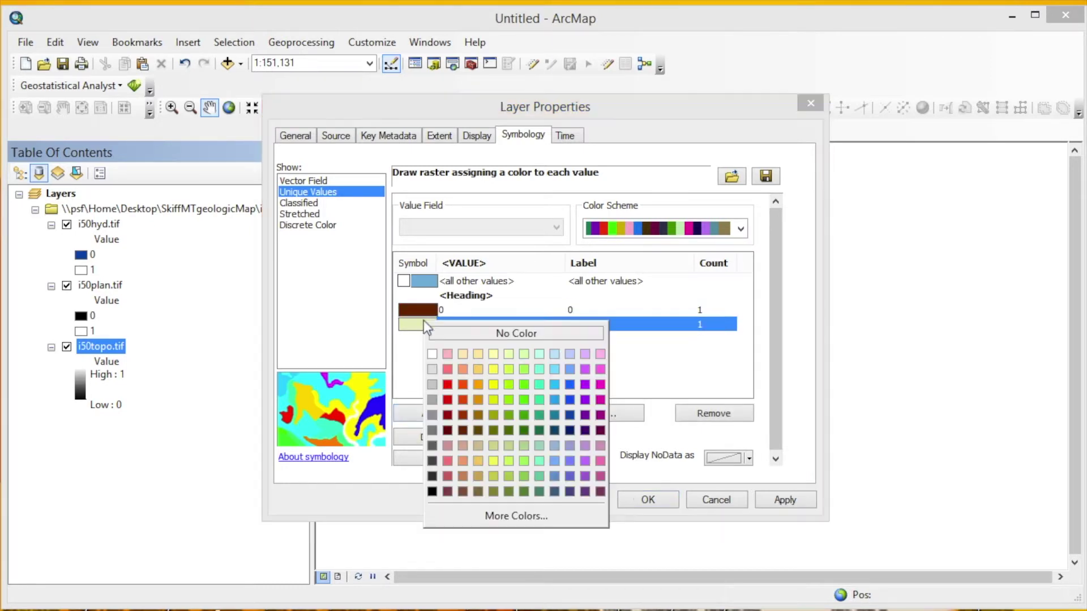
{"action": "left_click", "coordinate": [443, 344]}
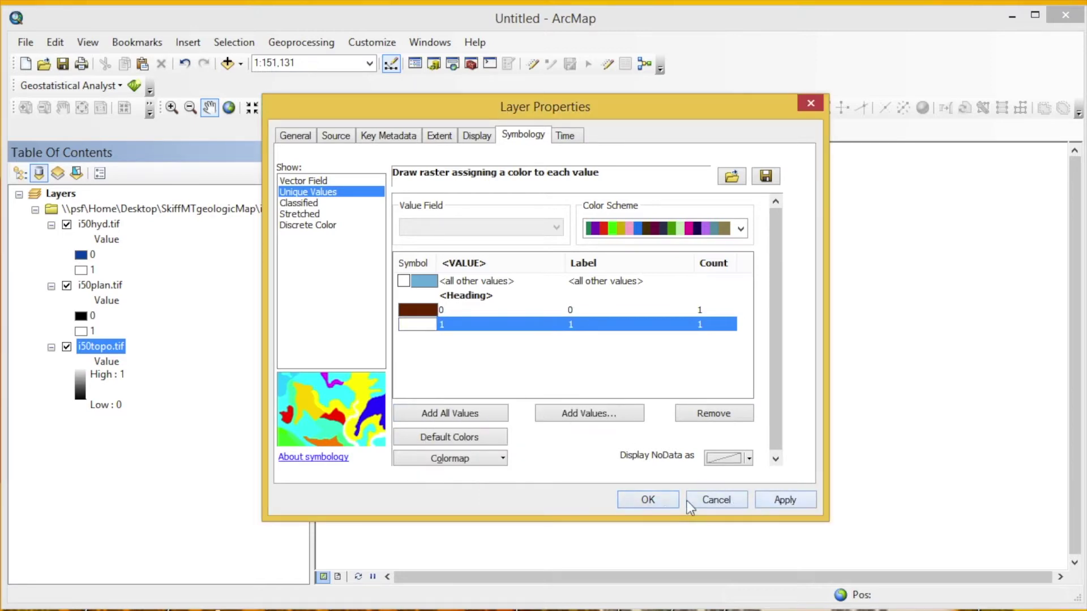
{"action": "left_click", "coordinate": [652, 500]}
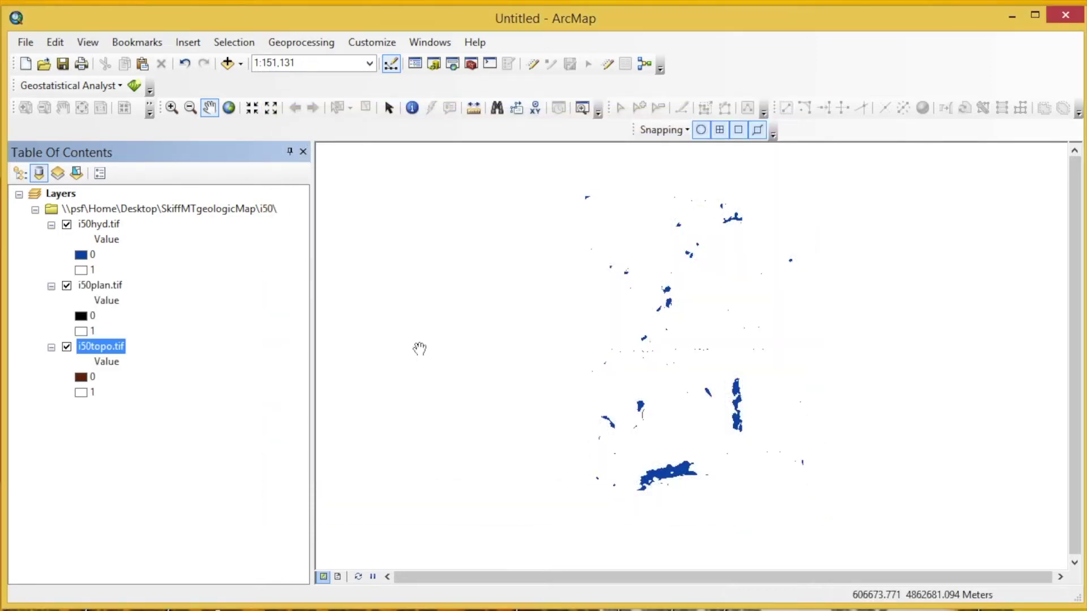
Zoom in on the lake near Ore Bed Bay and toggle the i50hyd.tif water layer off and on.
{"action": "left_click", "coordinate": [172, 107]}
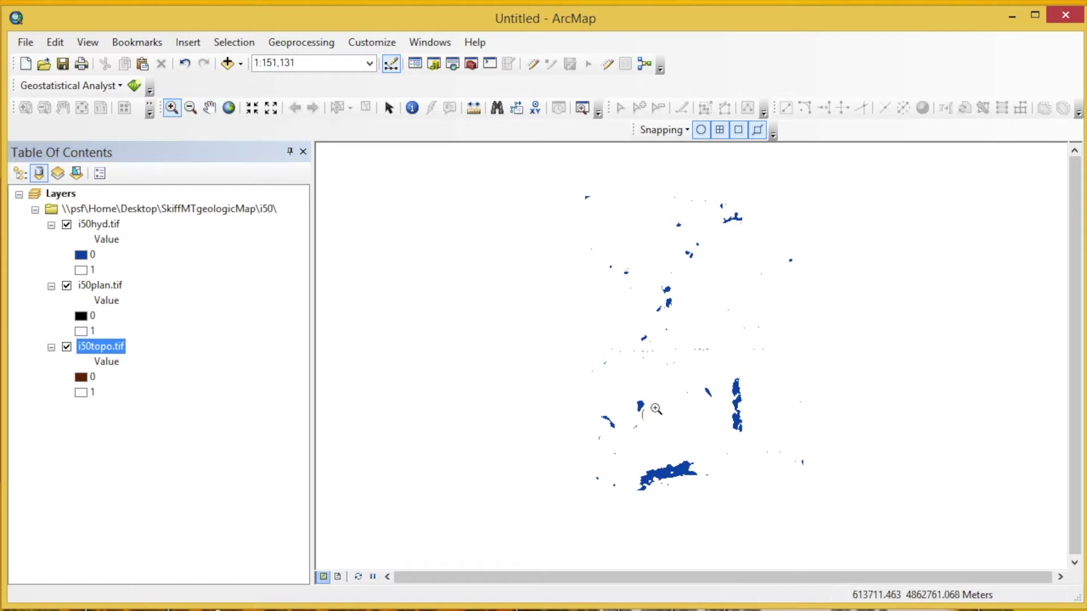
{"action": "left_click_drag", "start_coordinate": [623, 402], "coordinate": [702, 510]}
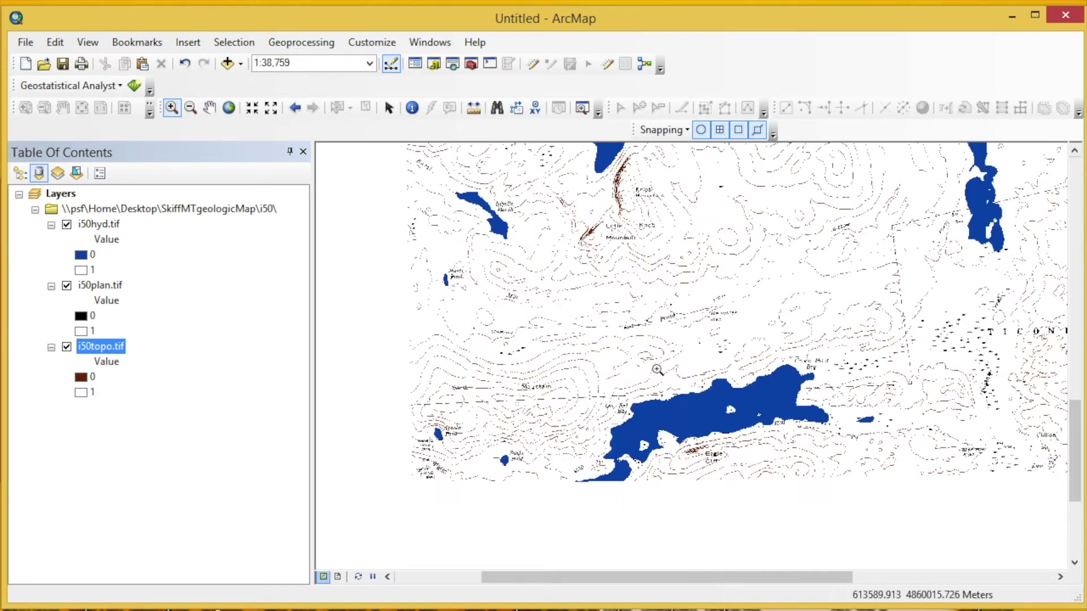
{"action": "left_click_drag", "start_coordinate": [510, 342], "coordinate": [574, 408]}
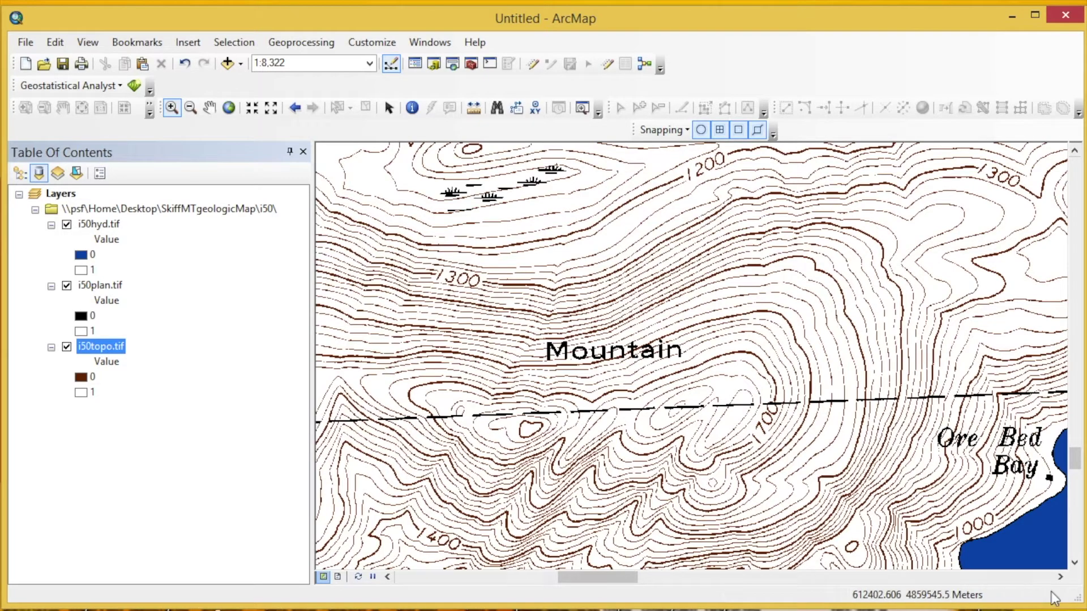
{"action": "scroll", "coordinate": [1064, 563], "scroll_direction": "right", "scroll_amount": 10}
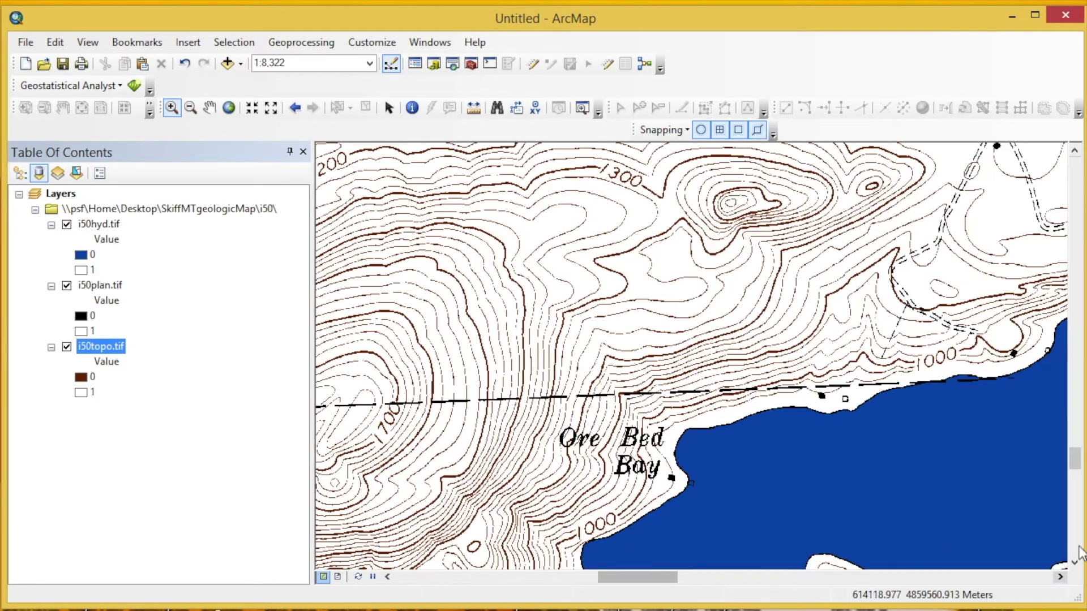
{"action": "left_click", "coordinate": [1075, 563]}
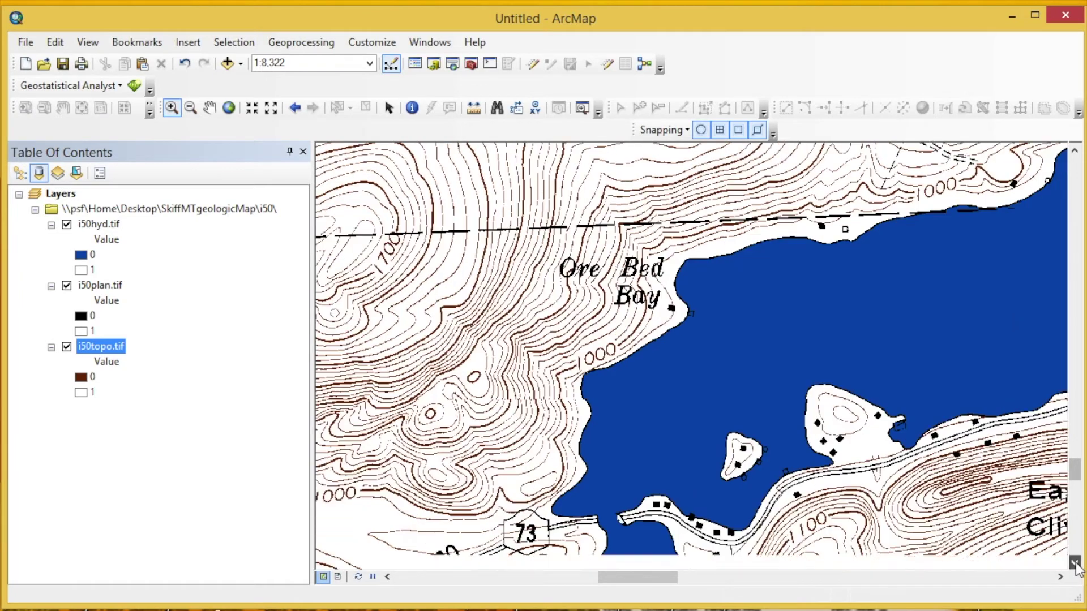
{"action": "left_click", "coordinate": [1075, 563]}
{"action": "left_click", "coordinate": [67, 225]}
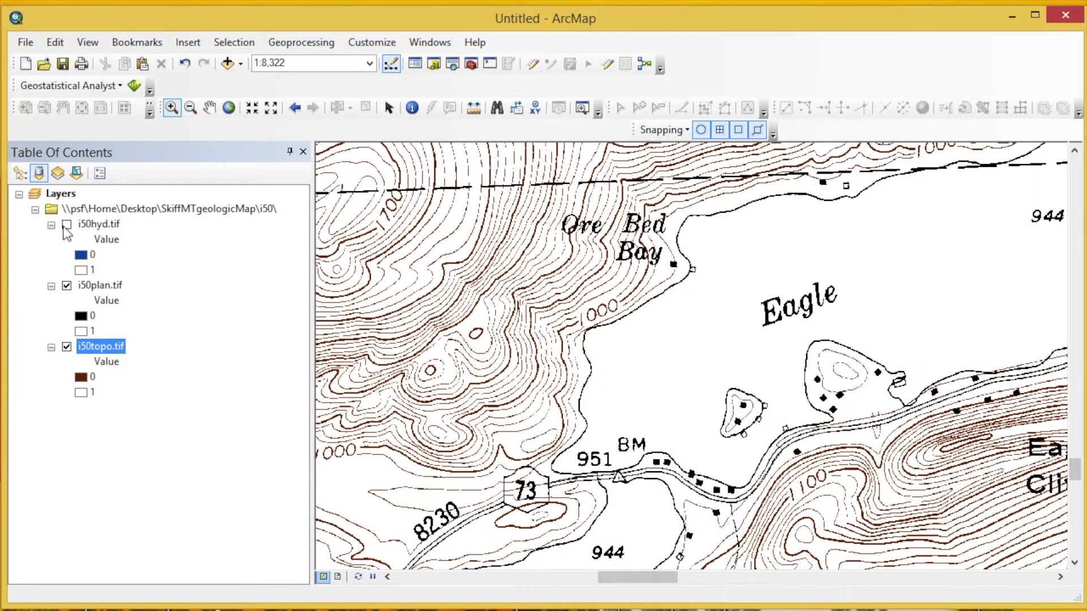
{"action": "left_click", "coordinate": [66, 226]}
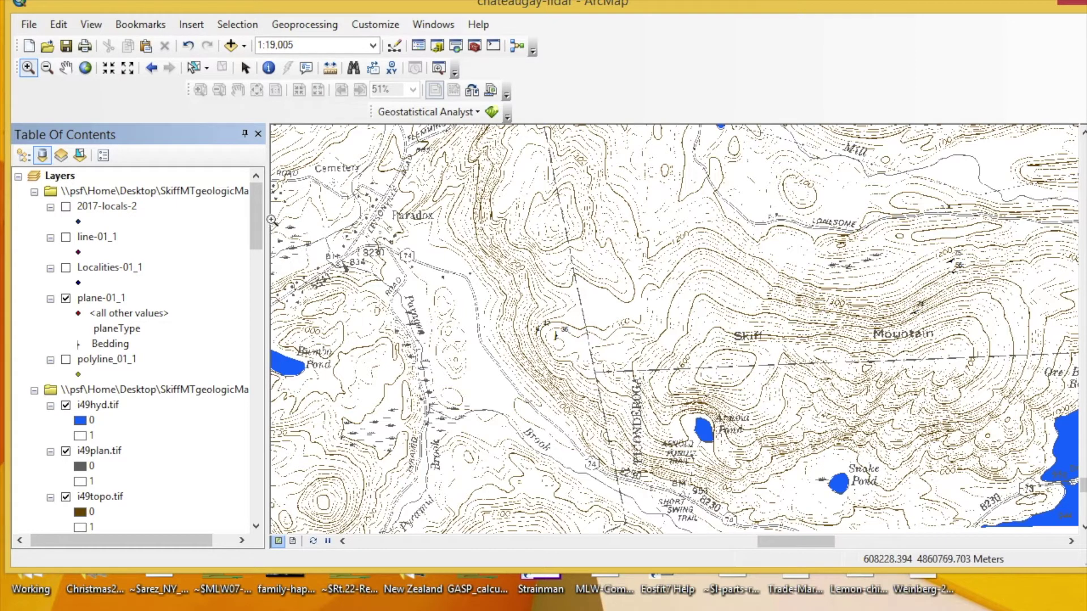
Add the 2017-localities-ks-edited.csv table from the SkiffMTgeologicMap folder to the map.
{"action": "left_click", "coordinate": [36, 25]}
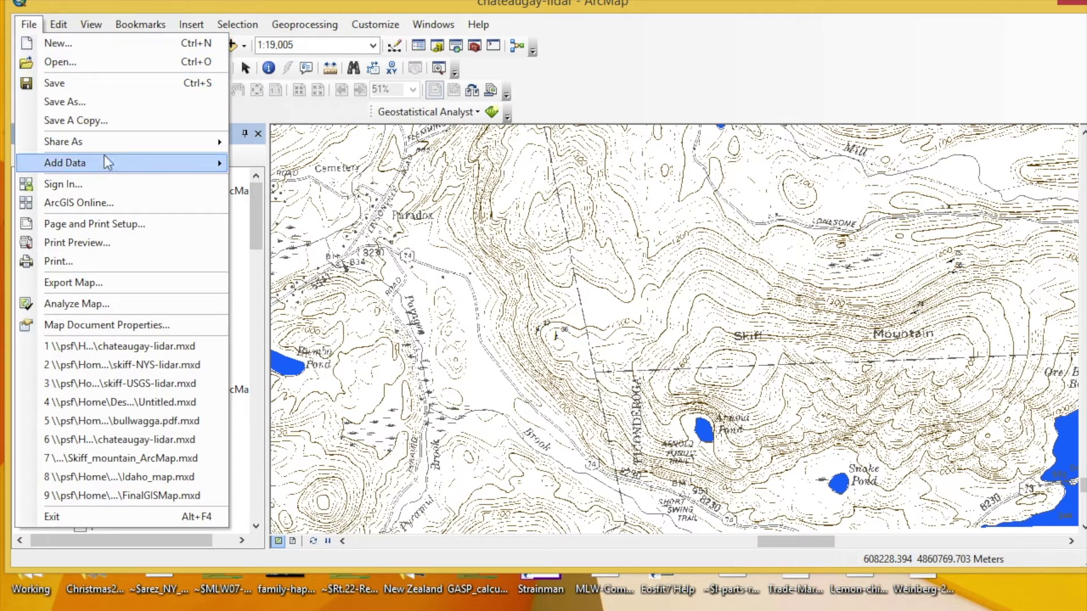
{"action": "mouse_move", "coordinate": [104, 158]}
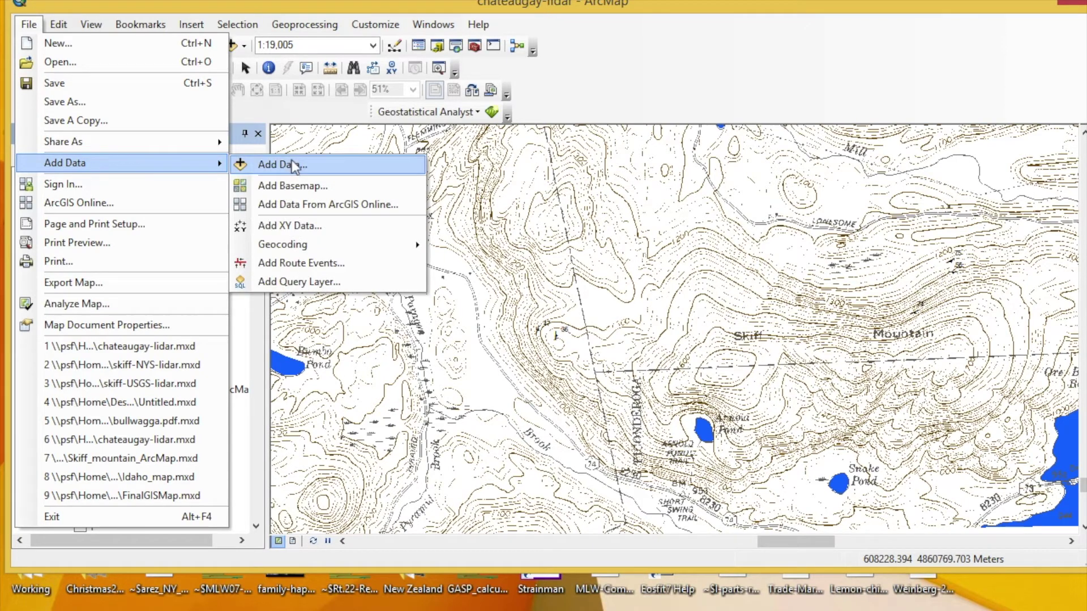
{"action": "left_click", "coordinate": [333, 162]}
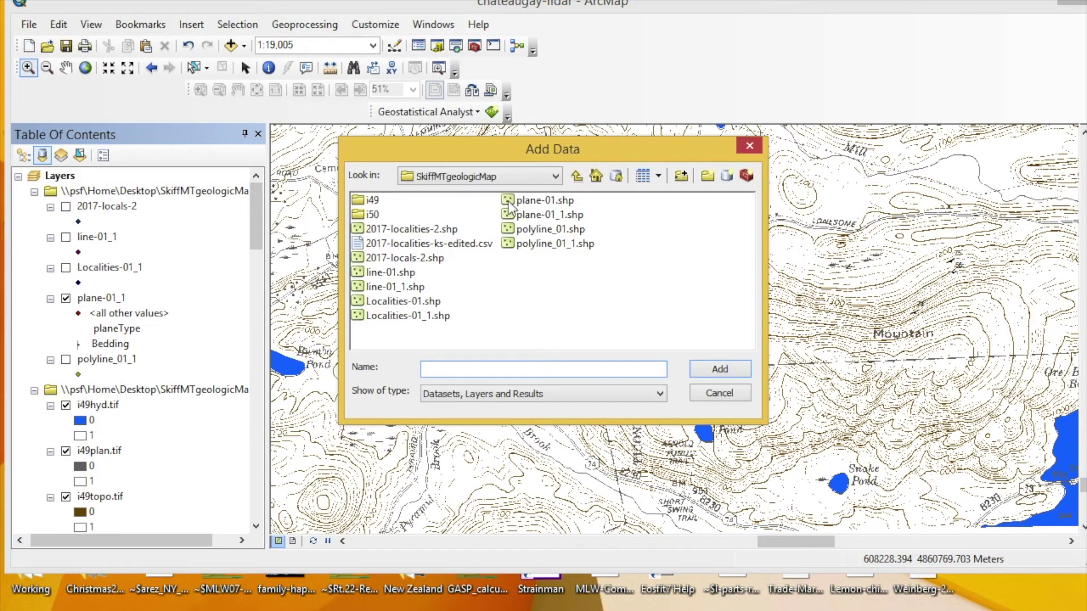
{"action": "left_click", "coordinate": [468, 249]}
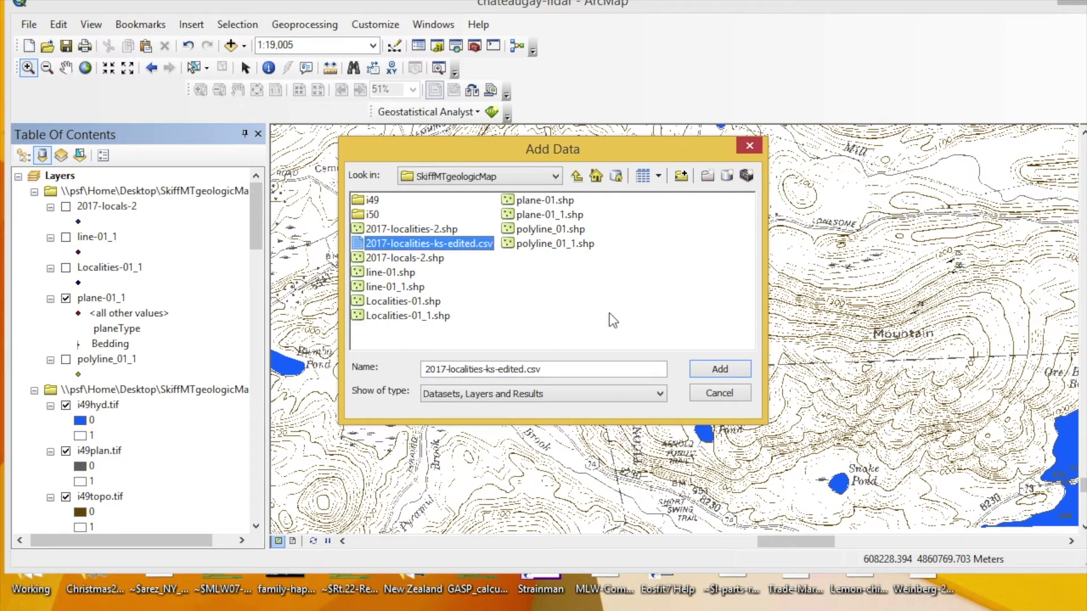
{"action": "left_click", "coordinate": [732, 369]}
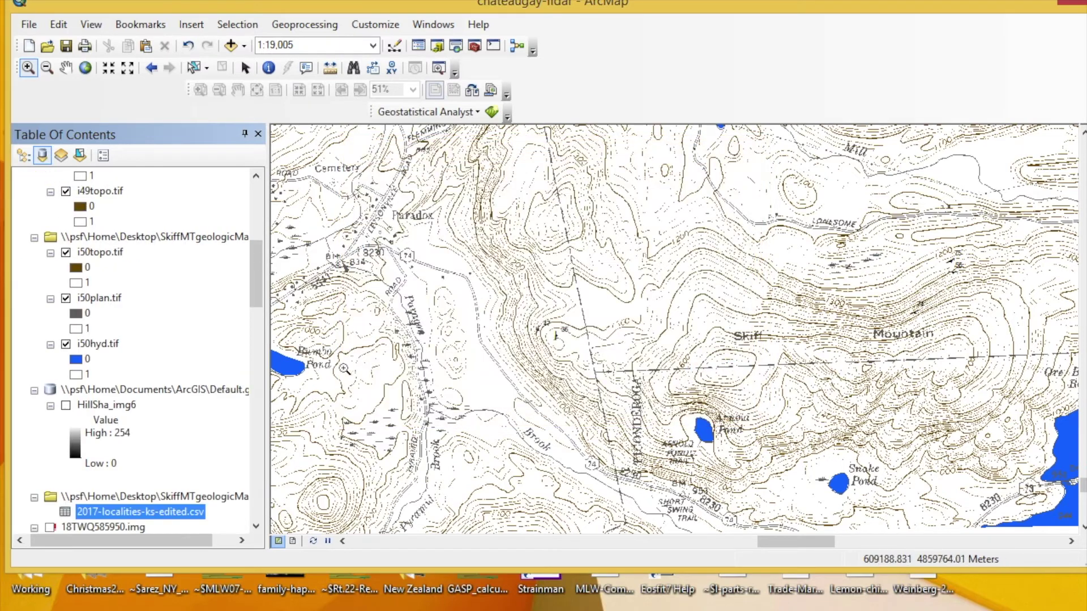
{"action": "scroll", "coordinate": [249, 338], "scroll_direction": "down", "scroll_amount": 3}
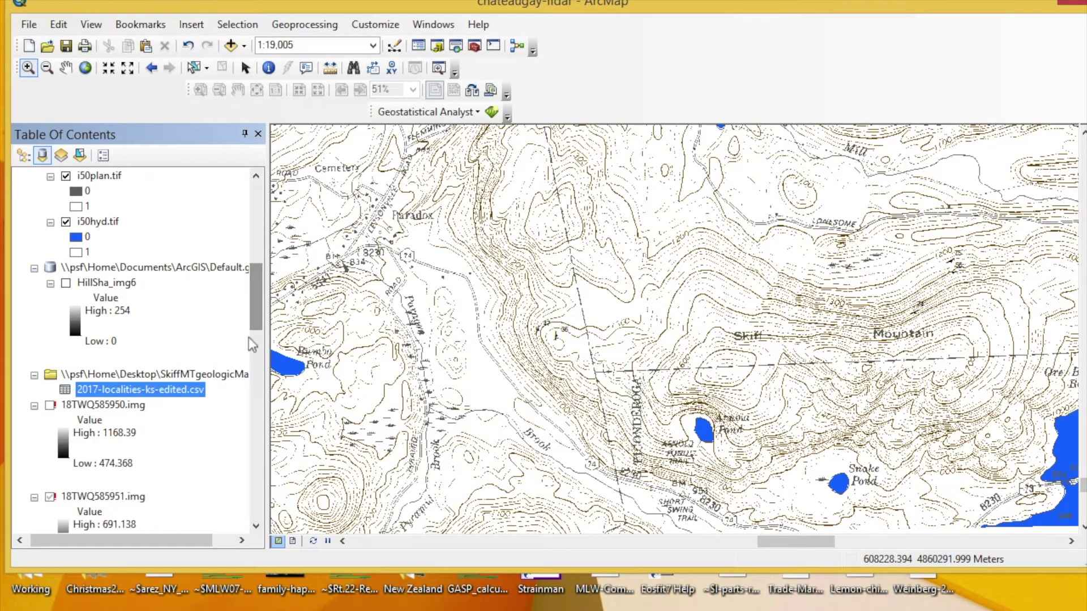
{"action": "right_click", "coordinate": [175, 399]}
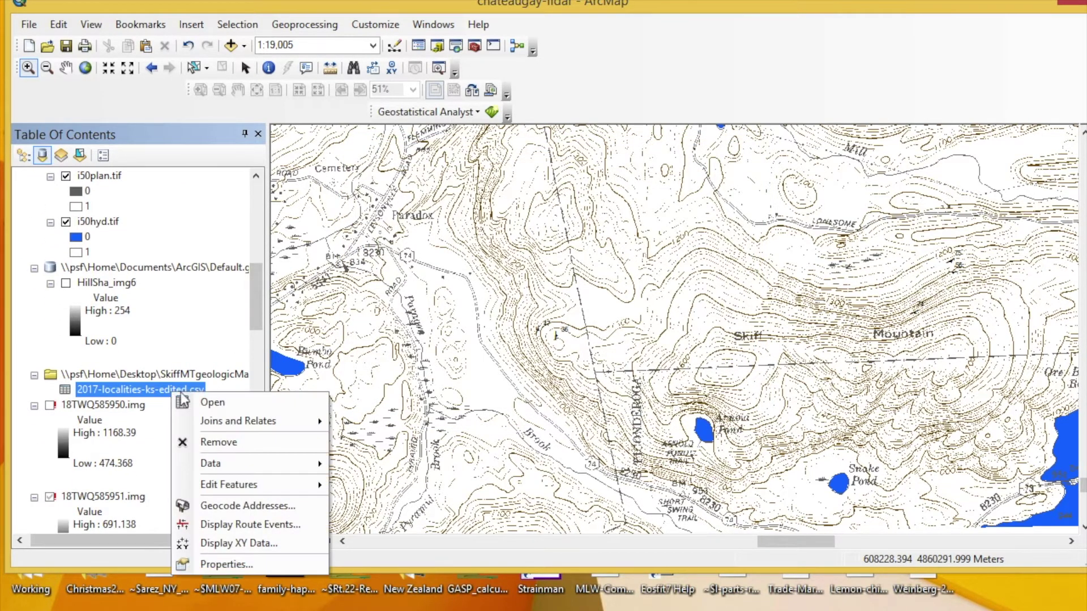
{"action": "left_click", "coordinate": [243, 403]}
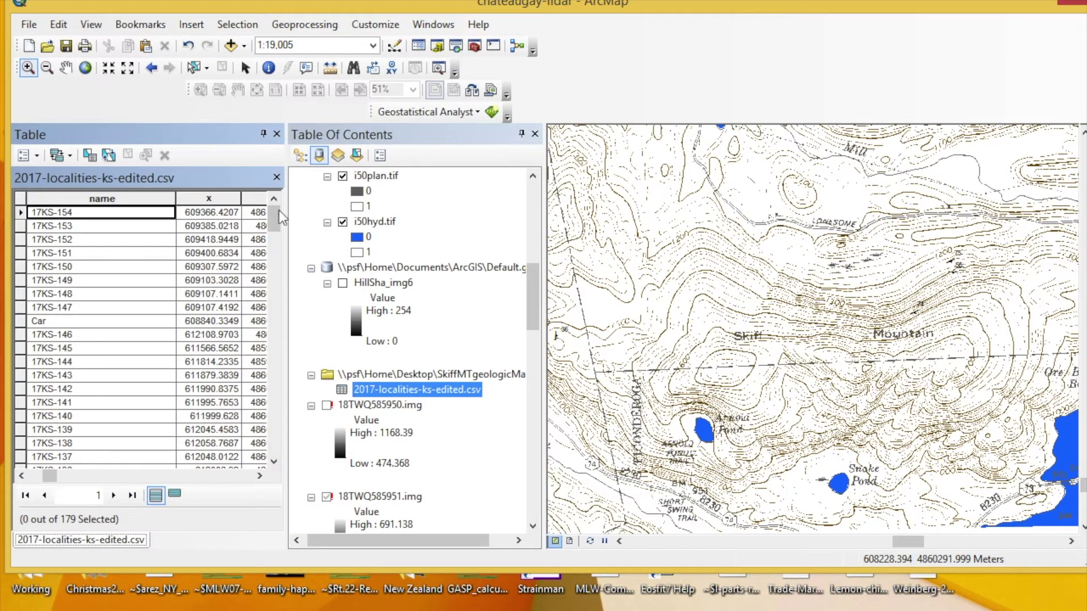
{"action": "left_click_drag", "start_coordinate": [273, 219], "coordinate": [274, 245]}
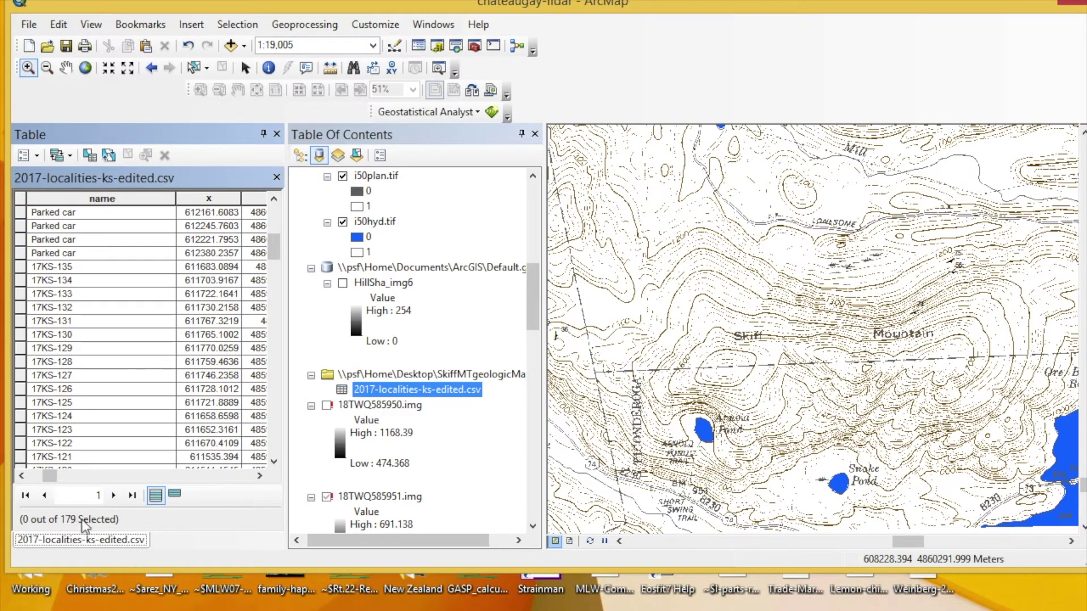
{"action": "left_click_drag", "start_coordinate": [274, 247], "coordinate": [274, 217]}
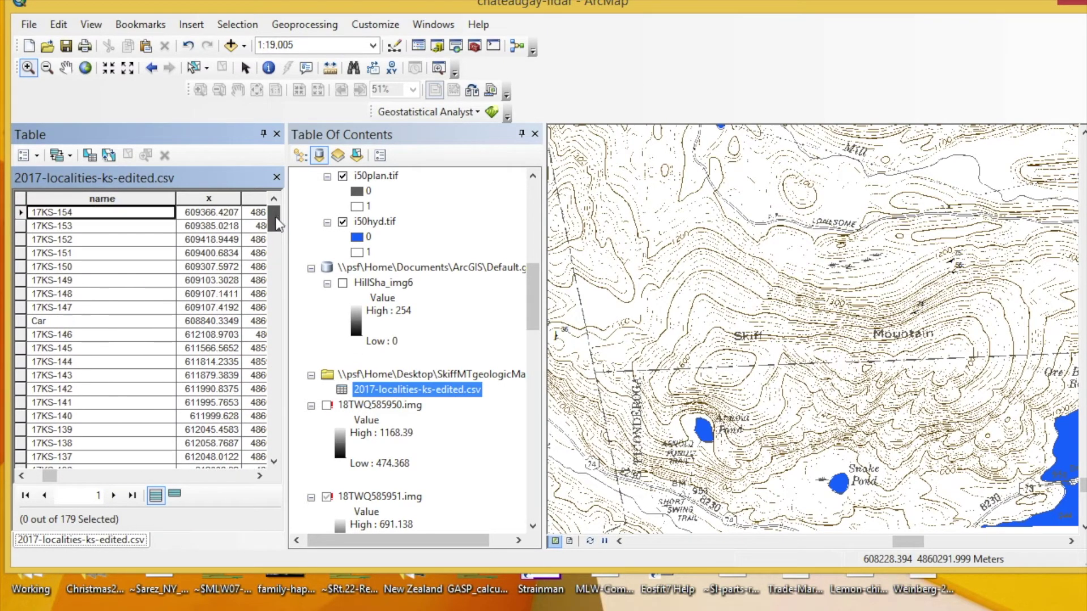
{"action": "left_click", "coordinate": [277, 135]}
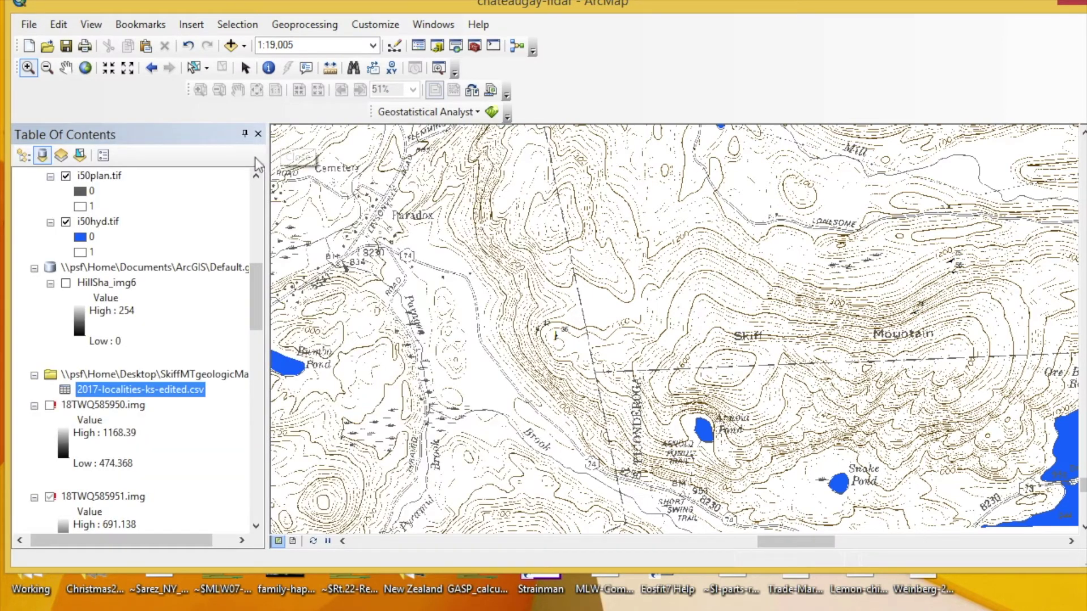
Open Display XY Data for 2017-localities-ks-edited.csv with longitude as X and latitude as Y.
{"action": "right_click", "coordinate": [168, 391]}
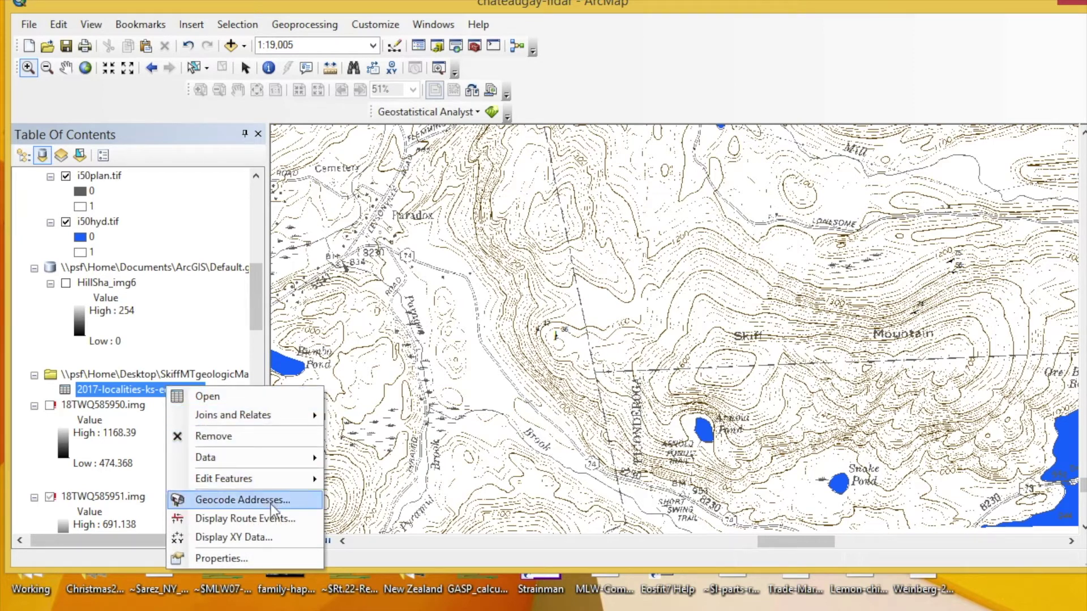
{"action": "left_click", "coordinate": [274, 538]}
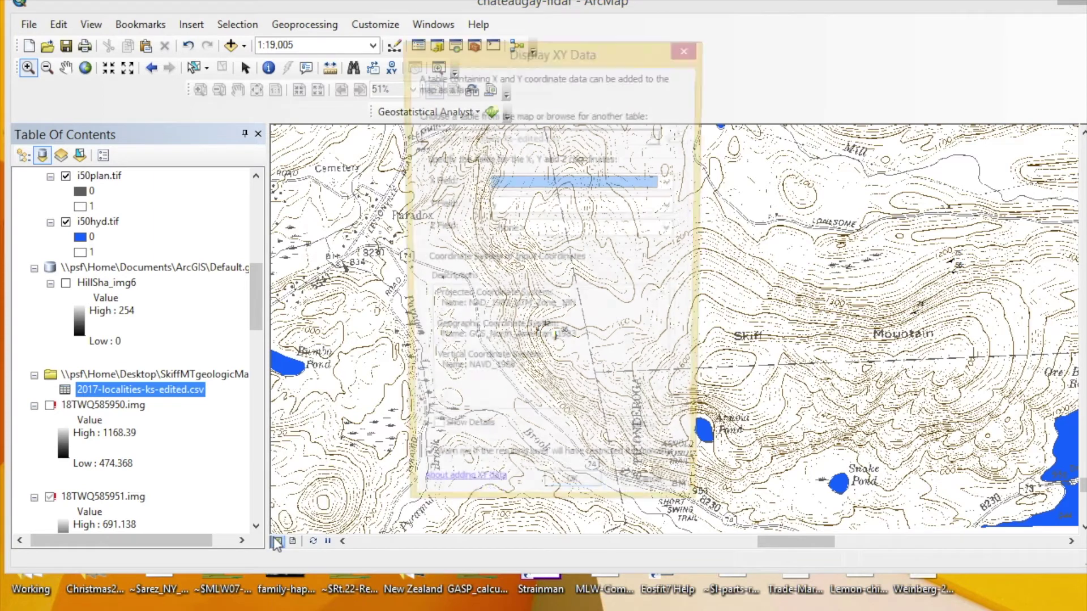
{"action": "left_click", "coordinate": [672, 182]}
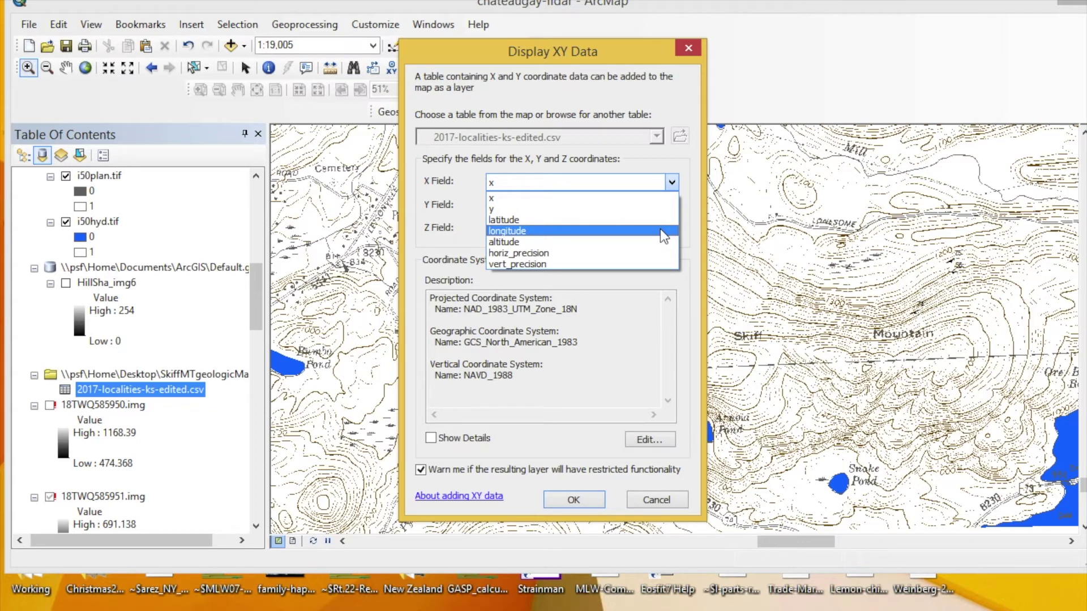
{"action": "left_click", "coordinate": [660, 229]}
{"action": "left_click", "coordinate": [672, 206]}
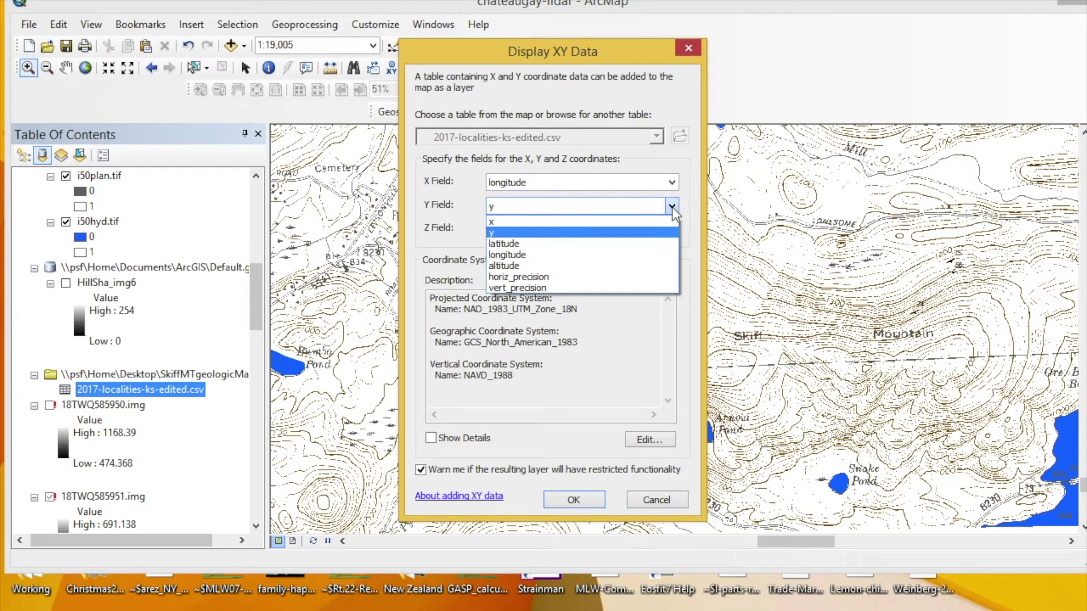
{"action": "left_click", "coordinate": [646, 245]}
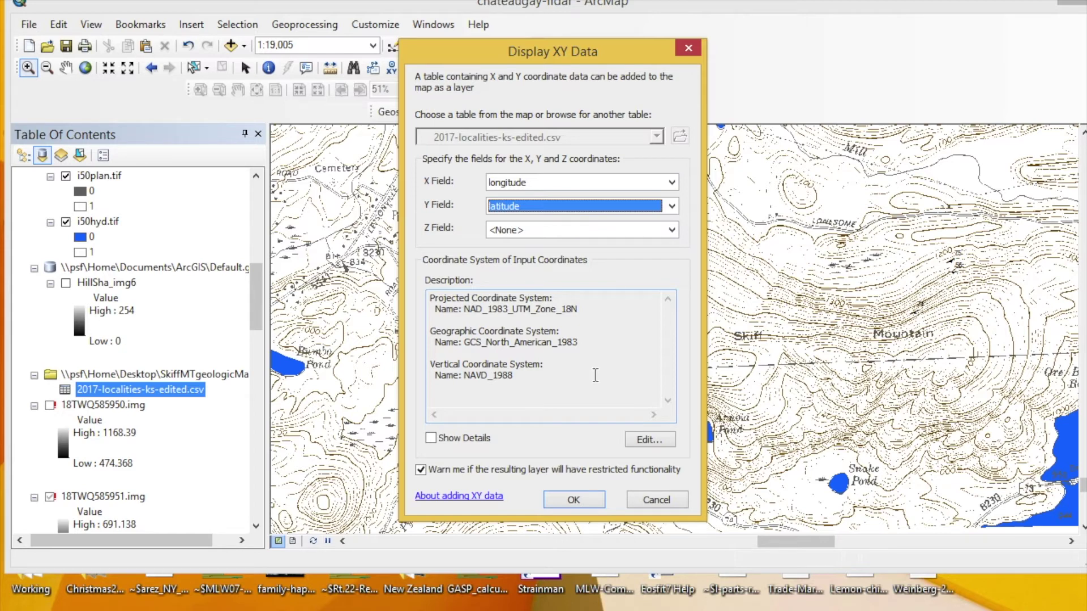
Set the input coordinate system to Geographic Coordinate Systems > World > WGS 1984.
{"action": "left_click", "coordinate": [649, 440]}
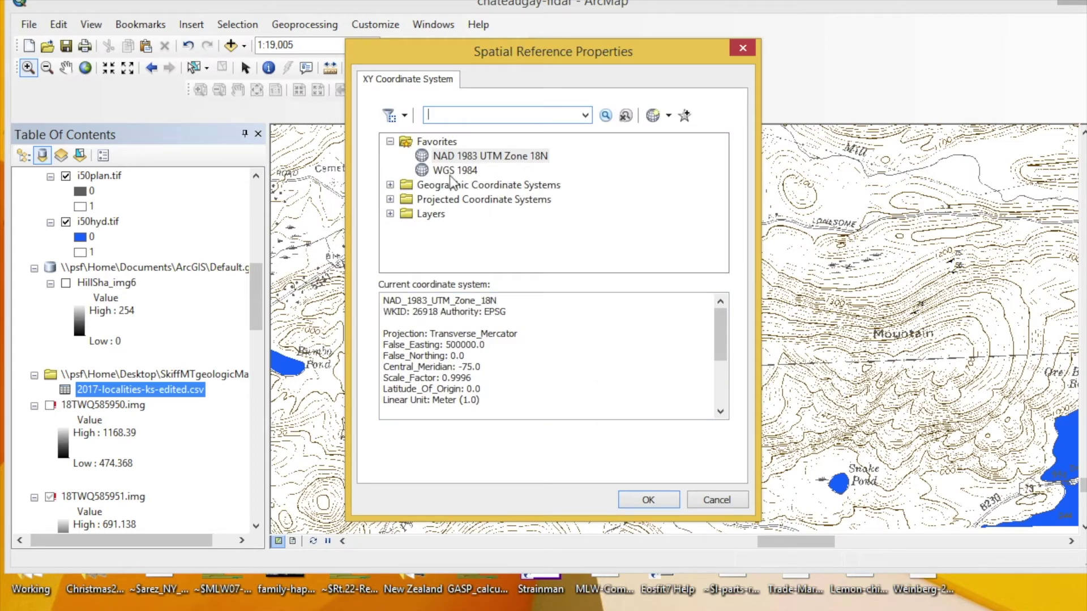
{"action": "left_click", "coordinate": [469, 172]}
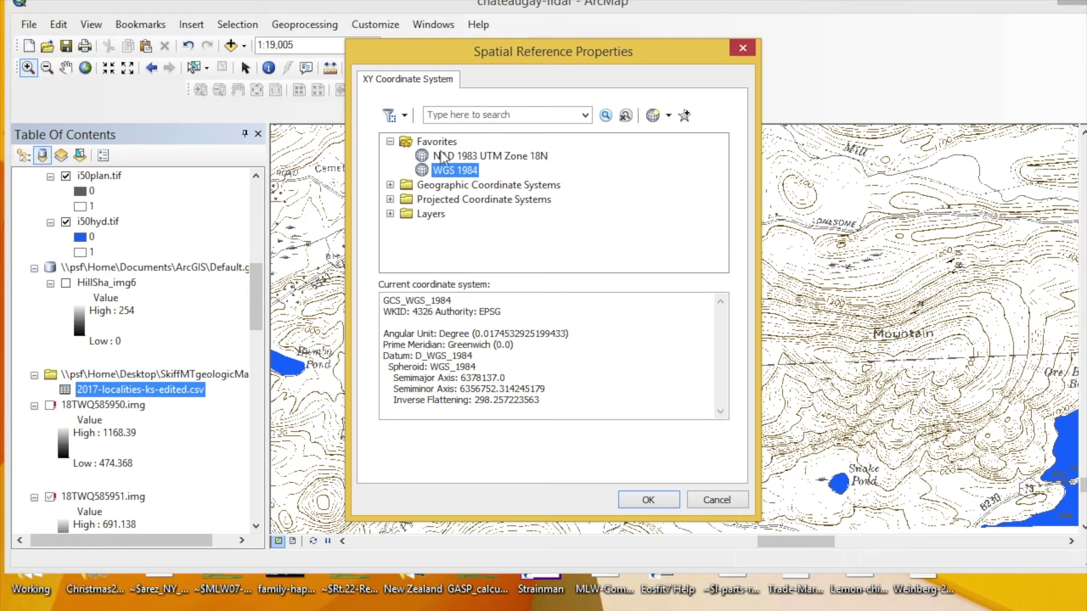
{"action": "left_click", "coordinate": [390, 185]}
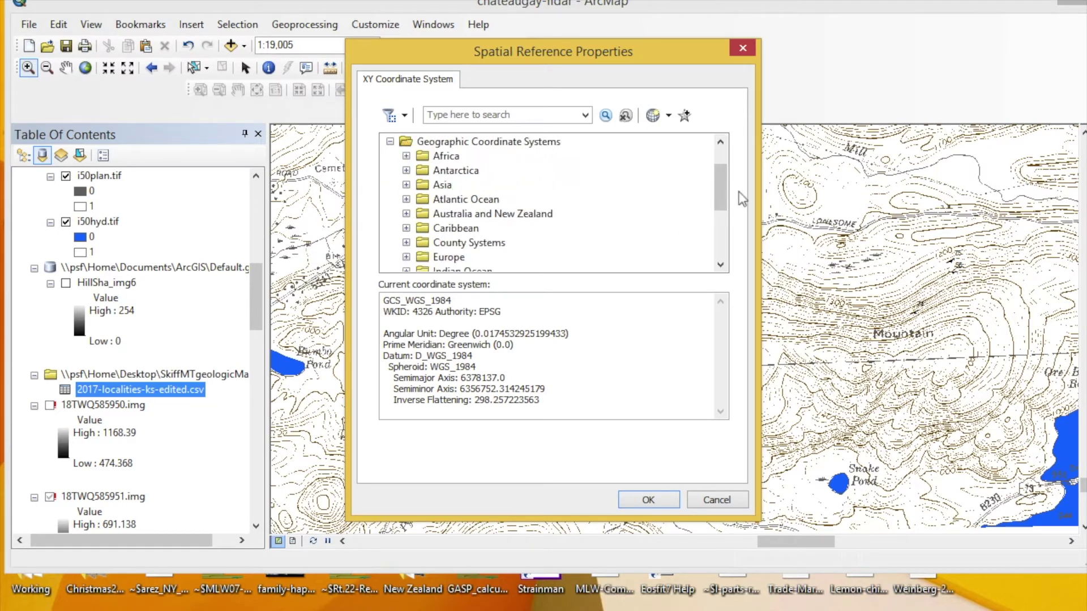
{"action": "left_click_drag", "start_coordinate": [720, 183], "coordinate": [720, 231]}
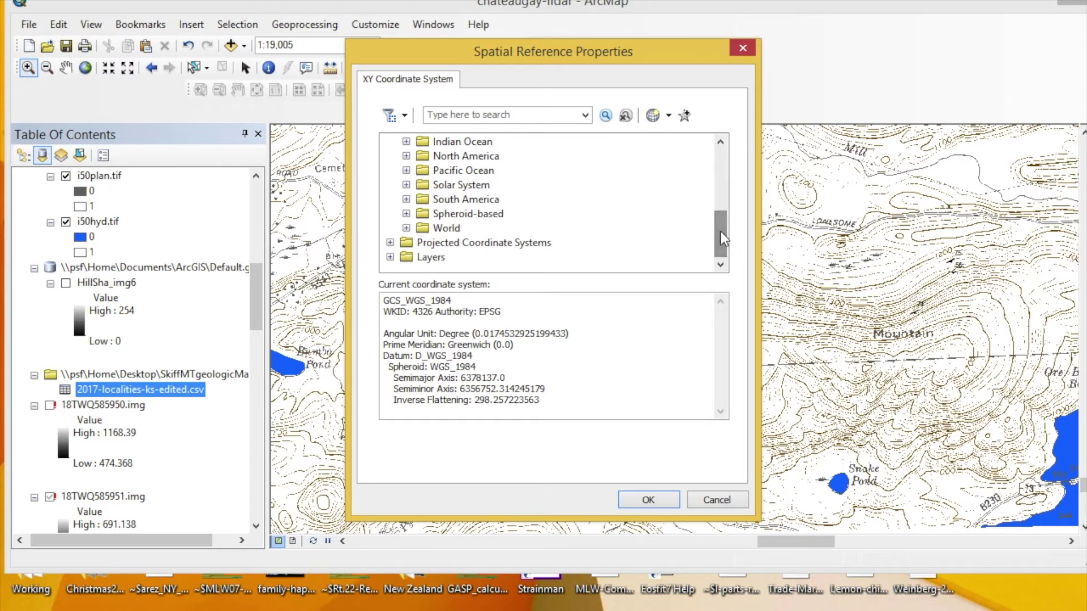
{"action": "left_click", "coordinate": [406, 228]}
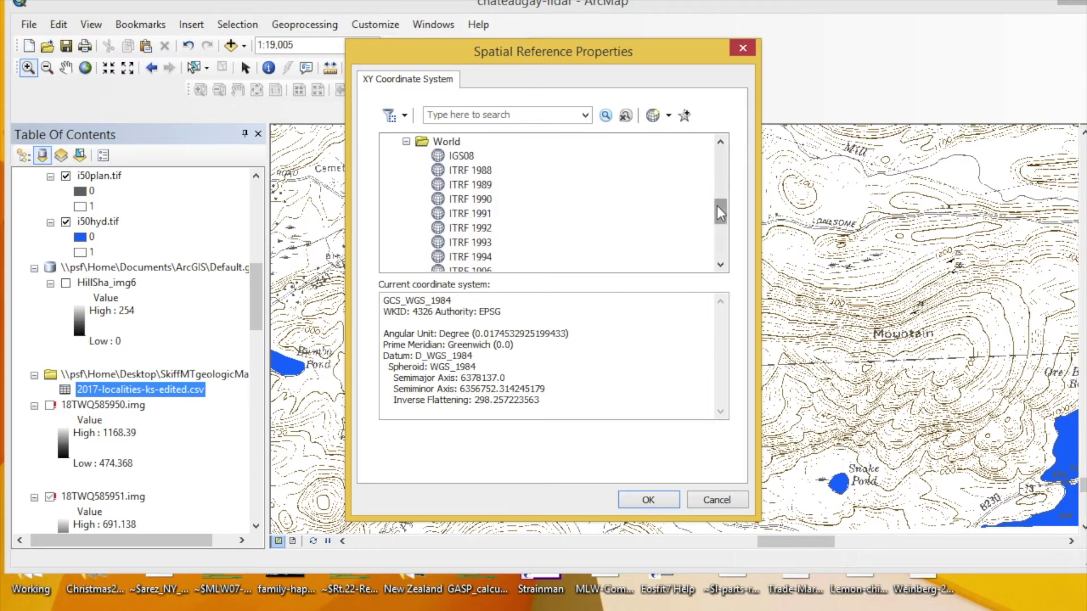
{"action": "left_click_drag", "start_coordinate": [724, 212], "coordinate": [721, 236]}
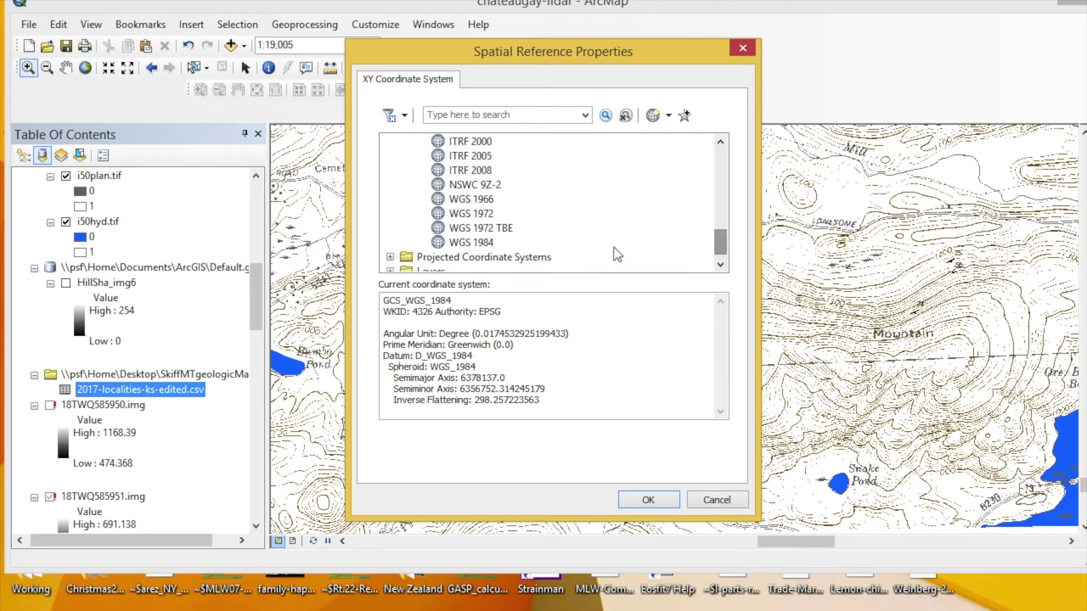
{"action": "left_click", "coordinate": [484, 243]}
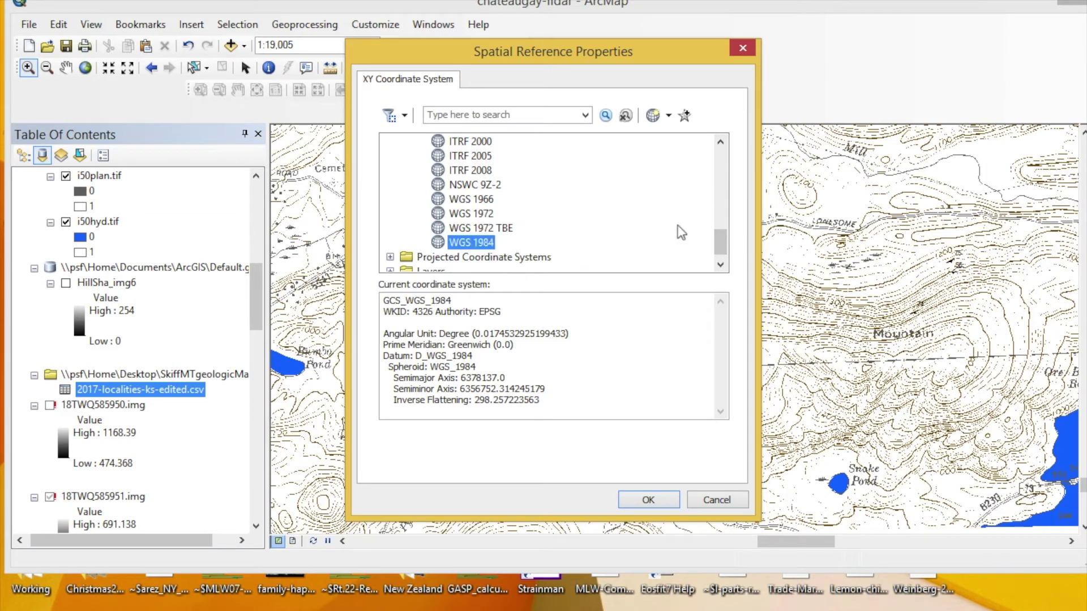
{"action": "left_click", "coordinate": [662, 502]}
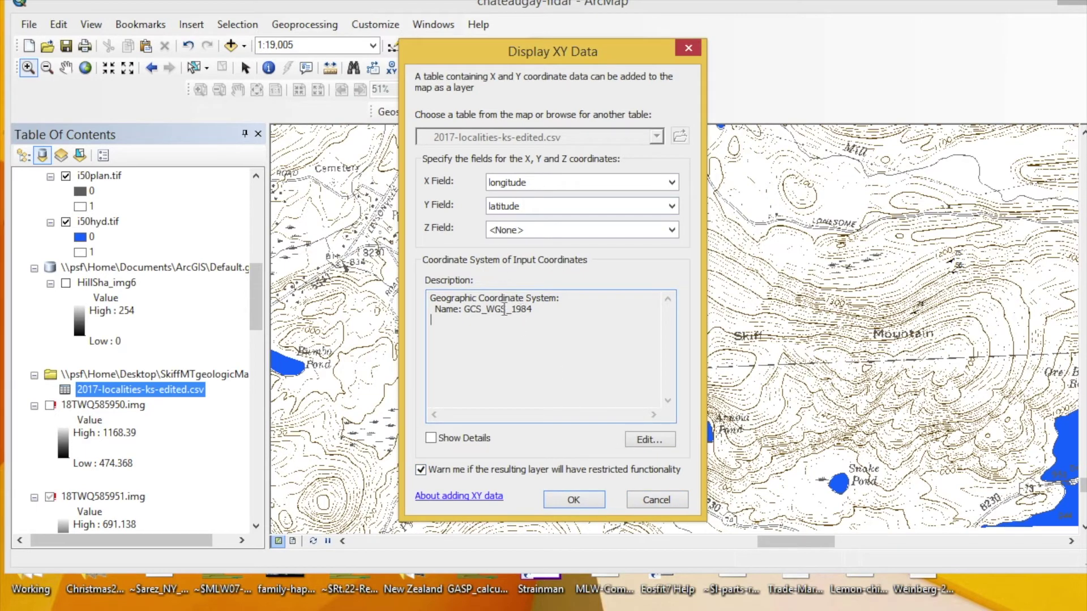
Create the 2017-localities-ks-edited.csv Events point layer, accepting the Object-ID warning, and select it.
{"action": "left_click", "coordinate": [581, 501]}
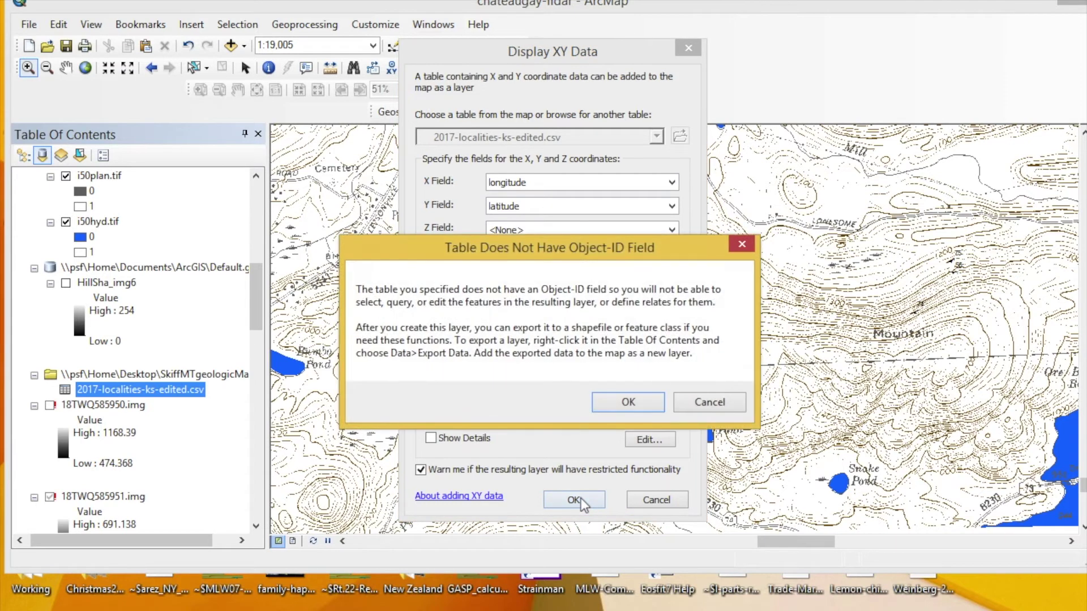
{"action": "left_click", "coordinate": [629, 403]}
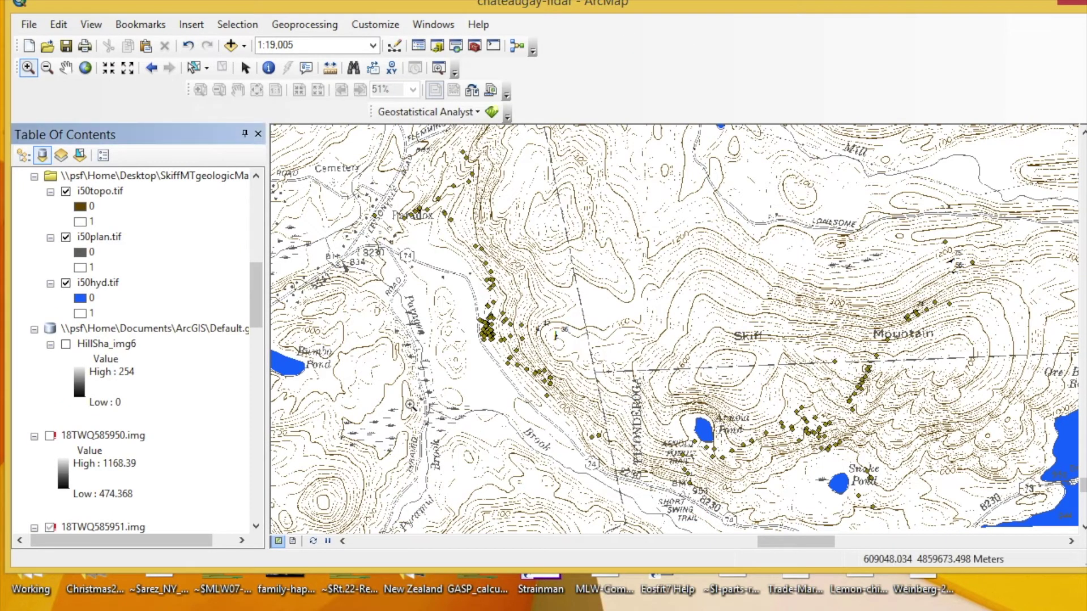
{"action": "scroll", "coordinate": [263, 310], "scroll_direction": "up", "scroll_amount": 1}
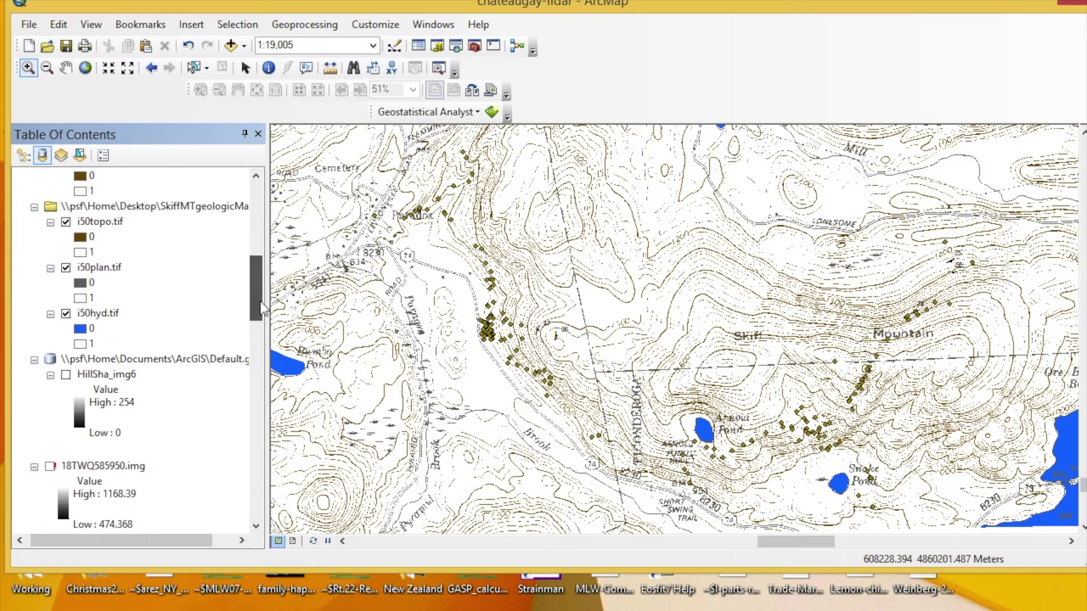
{"action": "left_click_drag", "start_coordinate": [264, 310], "coordinate": [256, 232]}
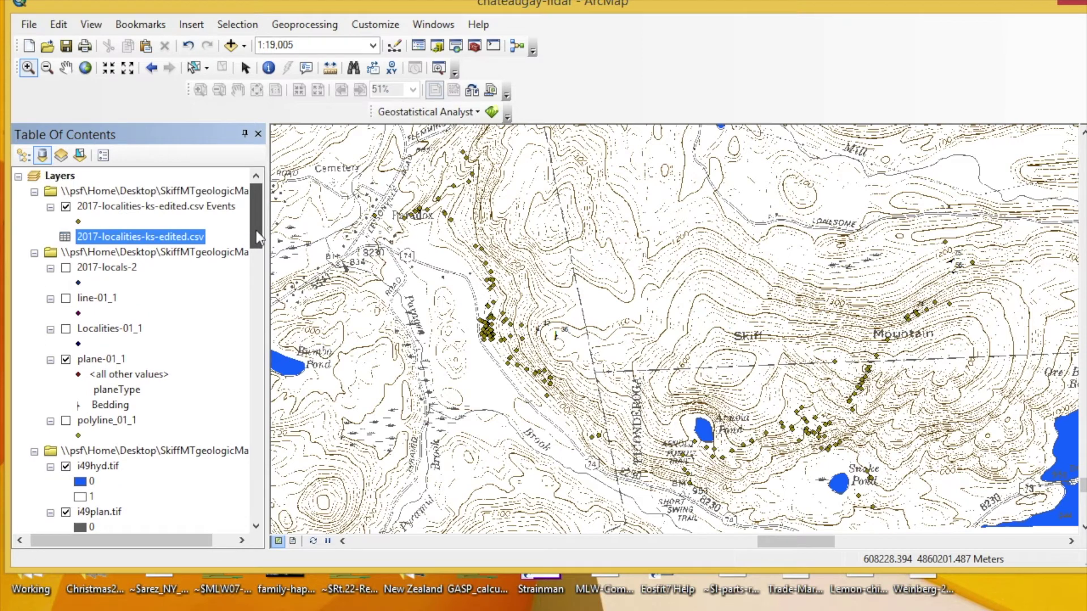
{"action": "left_click", "coordinate": [144, 204]}
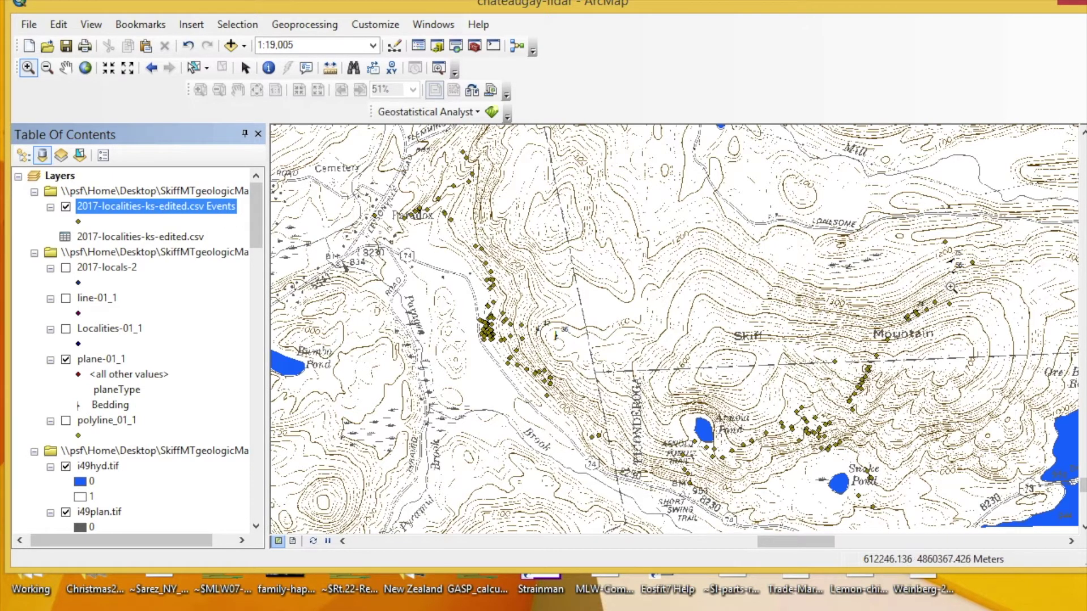
Export the Events layer to a 2017-localities-1 shapefile and add it to the map.
{"action": "right_click", "coordinate": [153, 210]}
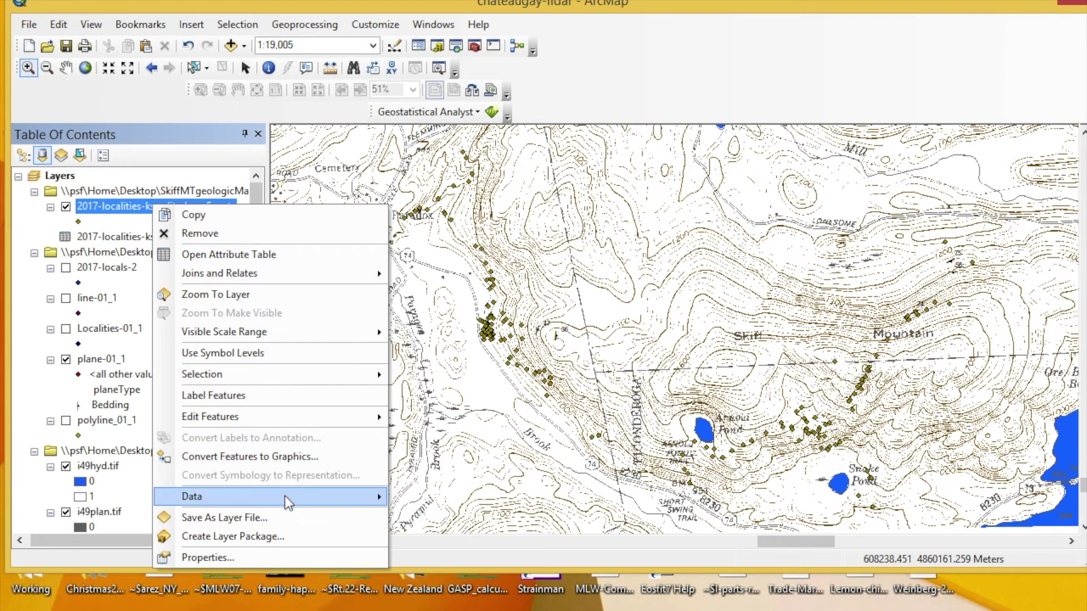
{"action": "mouse_move", "coordinate": [285, 497]}
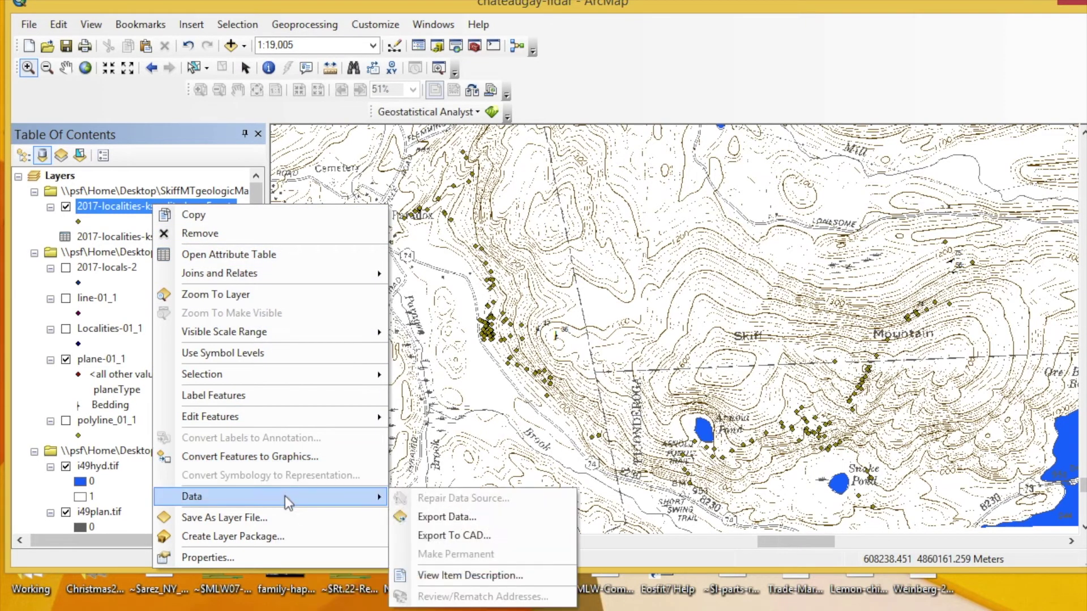
{"action": "left_click", "coordinate": [443, 517]}
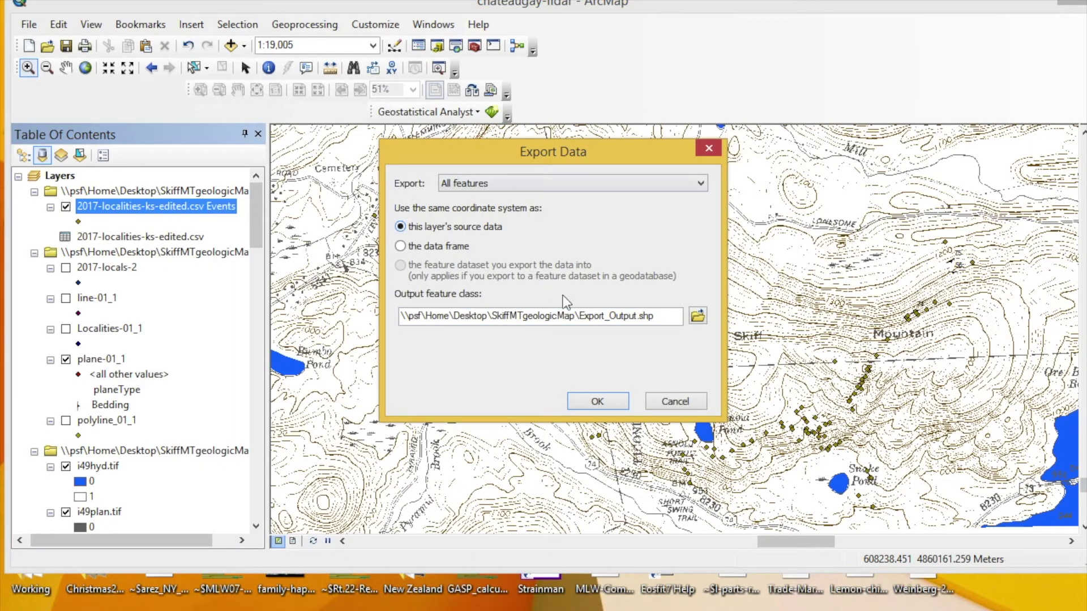
{"action": "left_click", "coordinate": [635, 316]}
{"action": "key", "text": "BackSpace"}
{"action": "key", "text": "BackSpace"}
{"action": "key", "text": "BackSpace"}
{"action": "key", "text": "BackSpace"}
{"action": "key", "text": "BackSpace"}
{"action": "key", "text": "BackSpace"}
{"action": "key", "text": "BackSpace"}
{"action": "key", "text": "BackSpace"}
{"action": "key", "text": "BackSpace"}
{"action": "key", "text": "BackSpace"}
{"action": "key", "text": "BackSpace"}
{"action": "key", "text": "BackSpace"}
{"action": "key", "text": "BackSpace"}
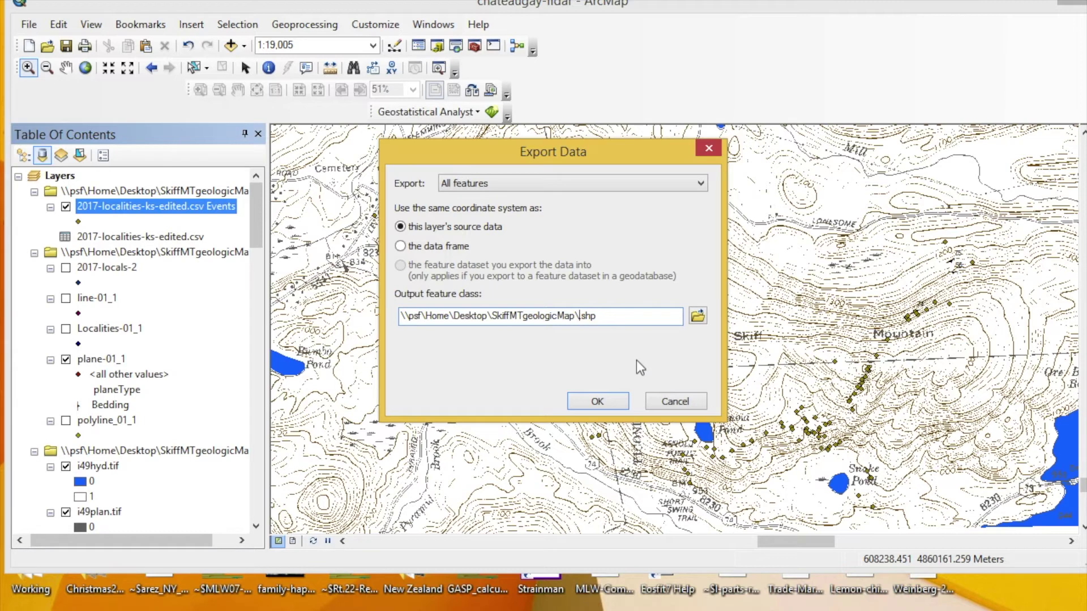
{"action": "type", "text": "2018"}
{"action": "key", "text": "BackSpace"}
{"action": "type", "text": "7-localities-1"}
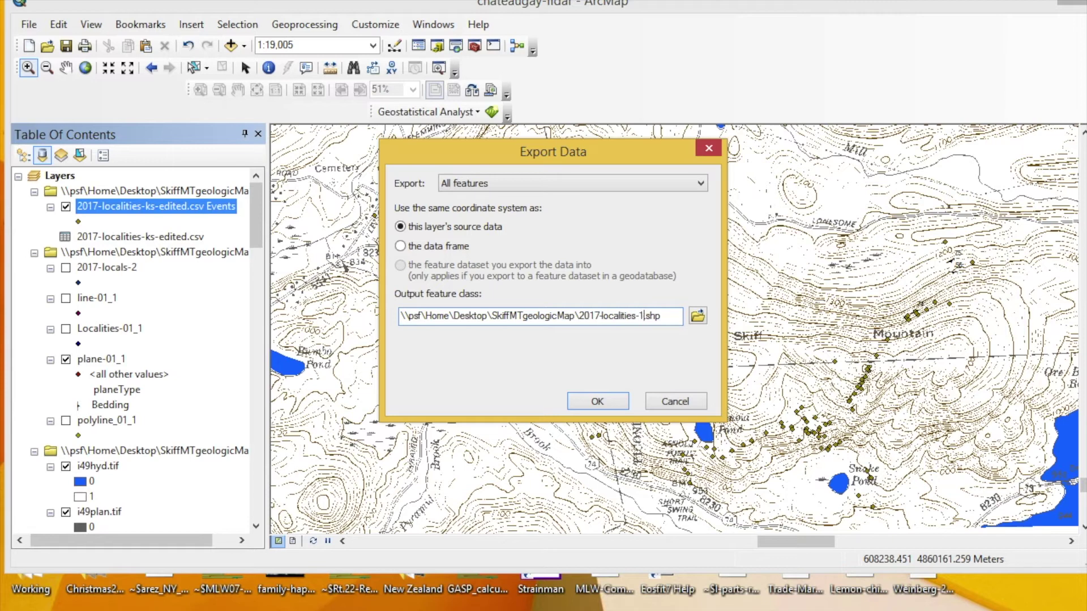
{"action": "left_click", "coordinate": [598, 402]}
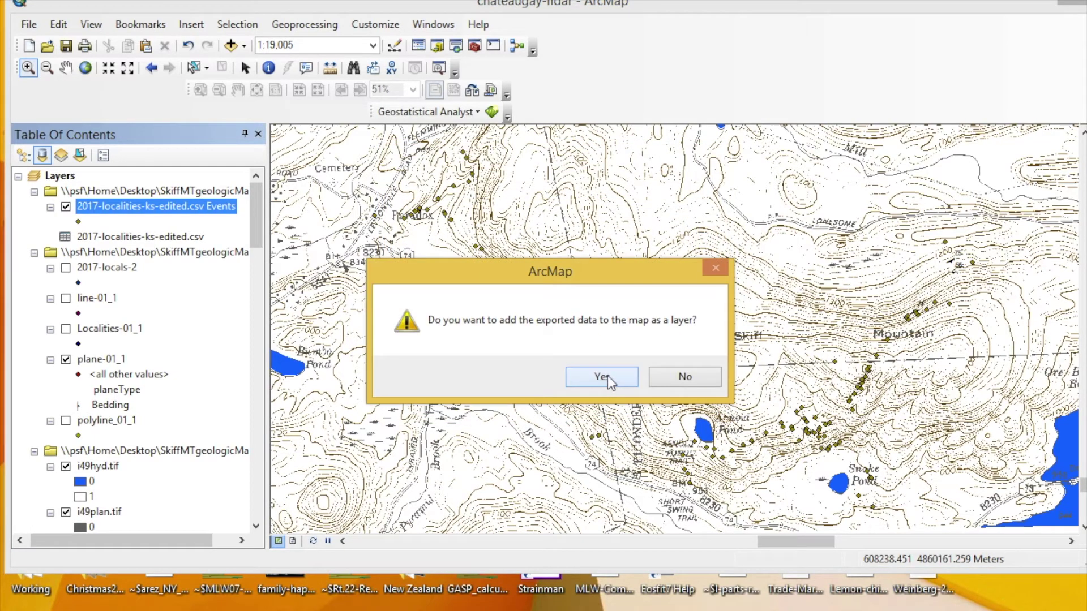
{"action": "left_click", "coordinate": [609, 378]}
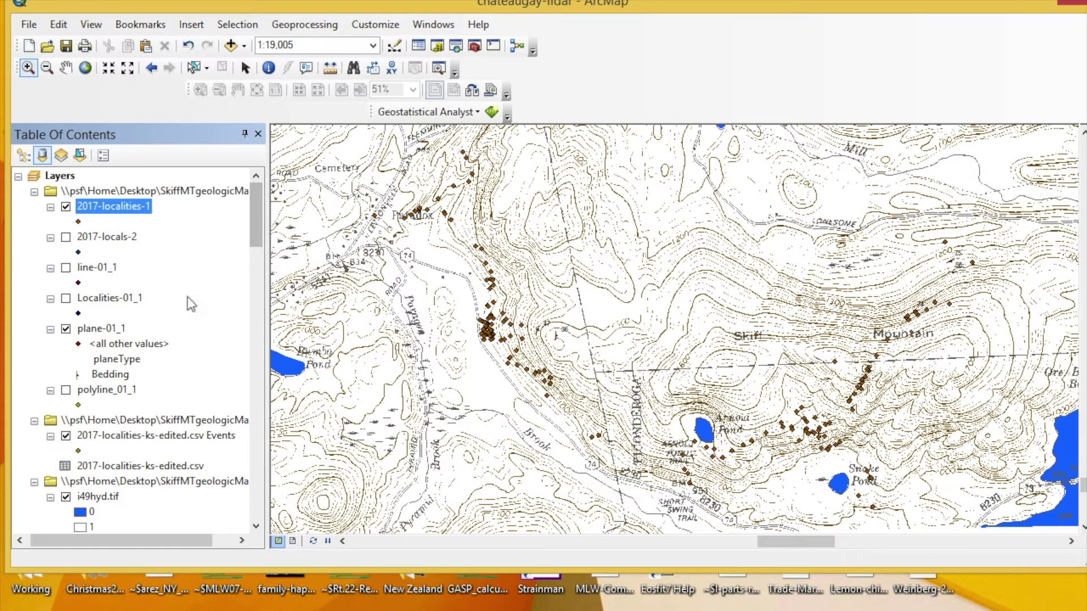
Toggle the 2017-localities-1 points off and on, then remove the edited localities group.
{"action": "left_click", "coordinate": [66, 206]}
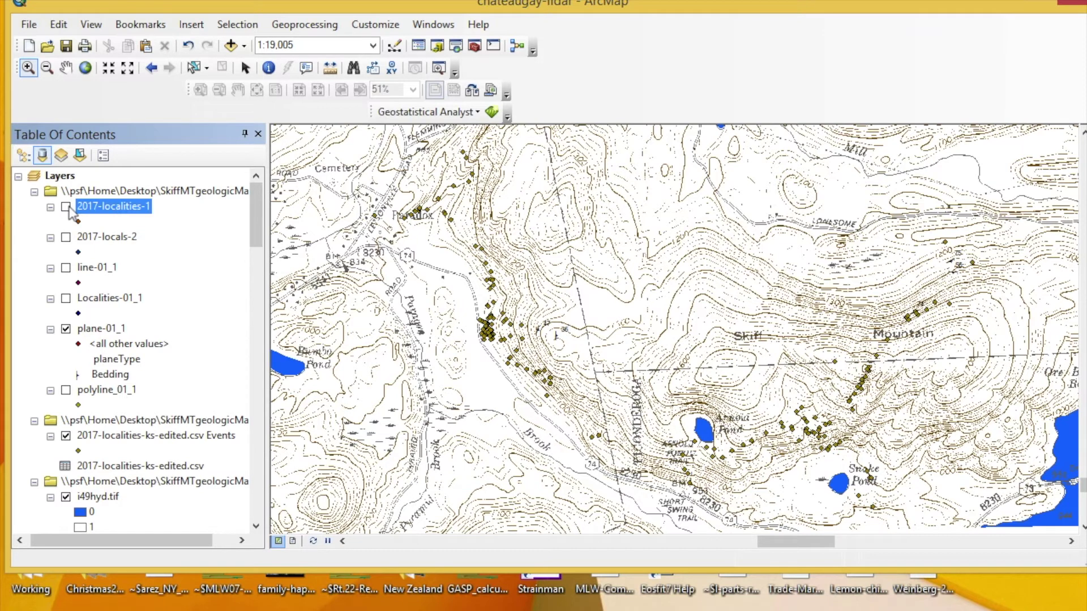
{"action": "left_click", "coordinate": [66, 207]}
{"action": "left_click", "coordinate": [122, 425]}
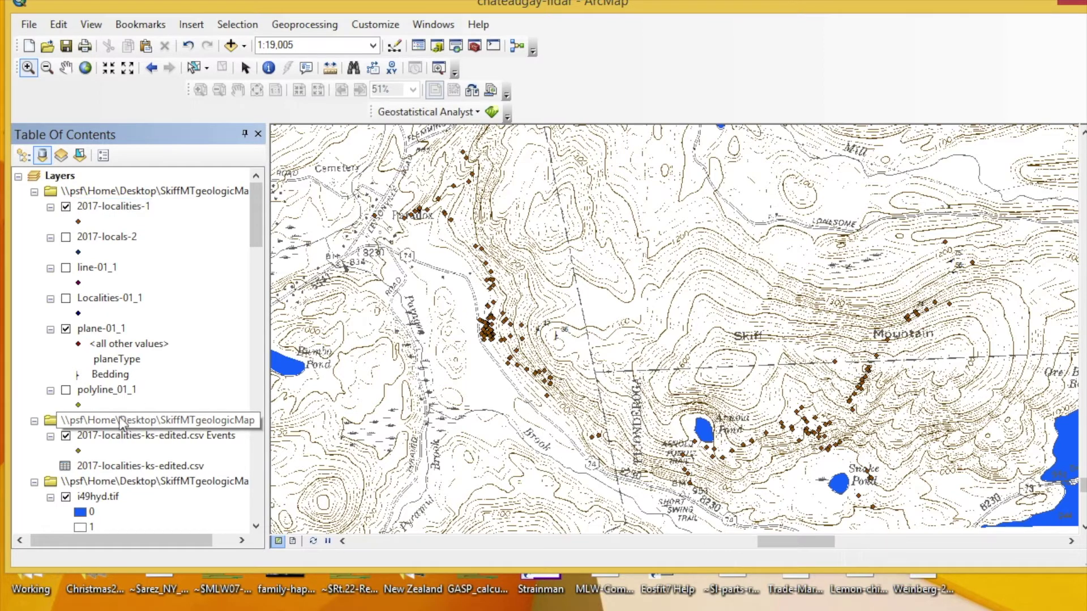
{"action": "left_click", "coordinate": [92, 422]}
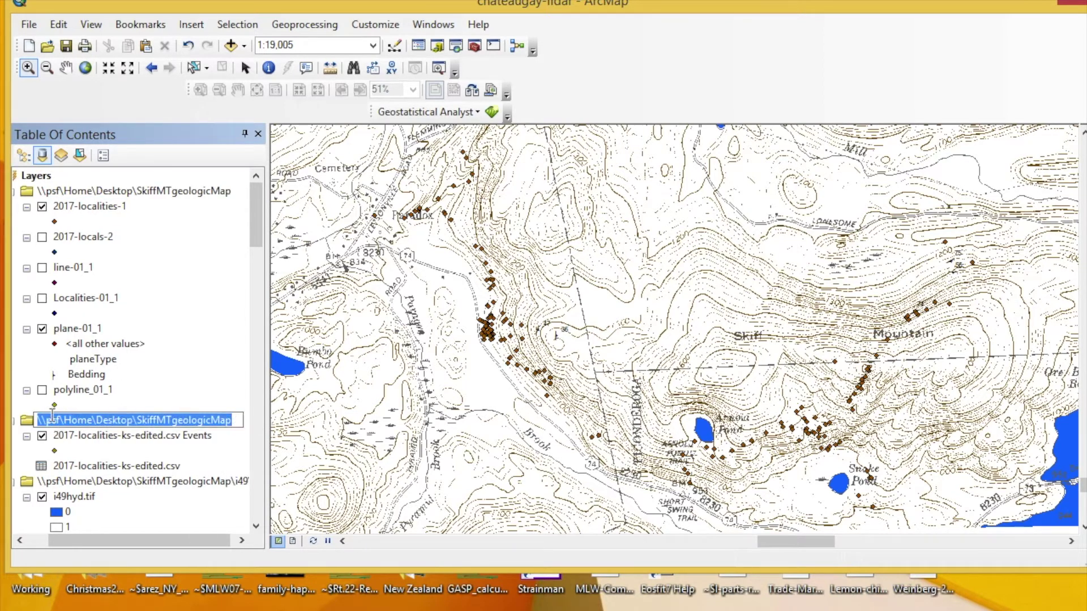
{"action": "right_click", "coordinate": [50, 422]}
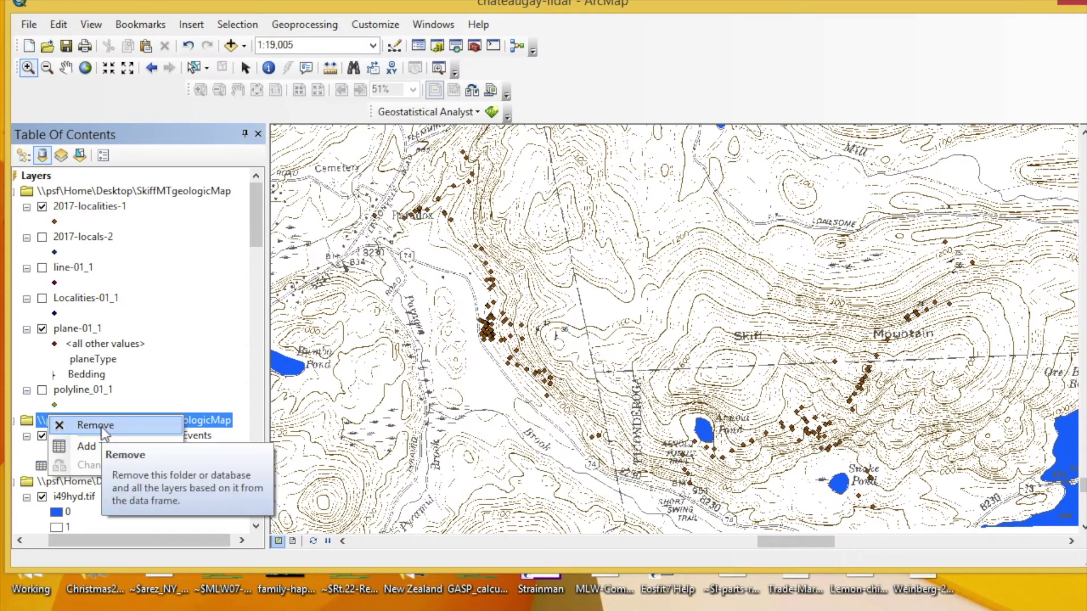
{"action": "left_click", "coordinate": [103, 430]}
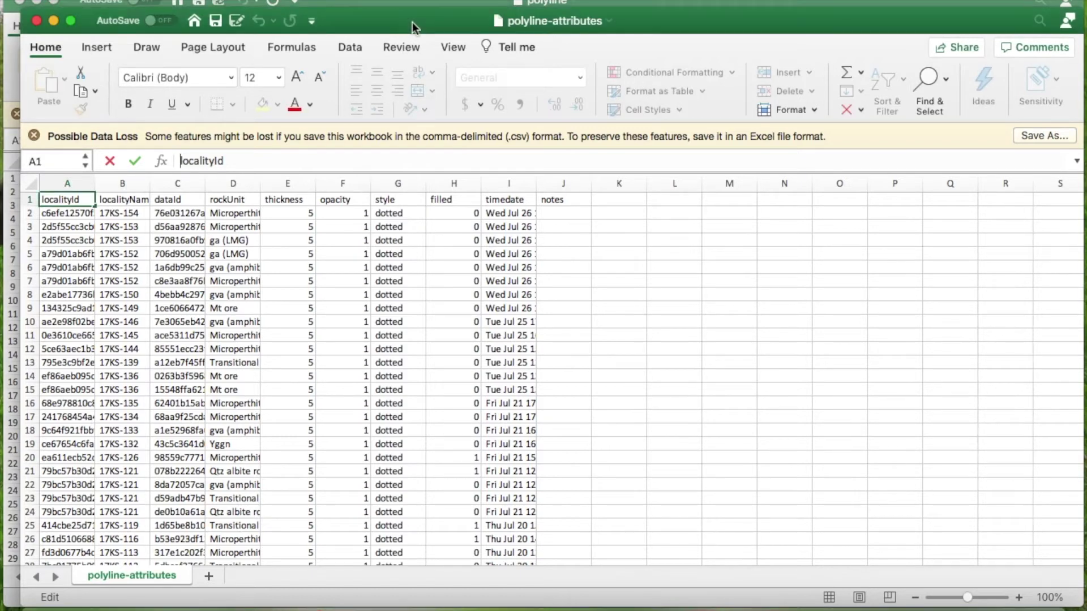
Bring the polyline-attributes workbook to the front through Mission Control.
{"action": "left_click", "coordinate": [475, 5]}
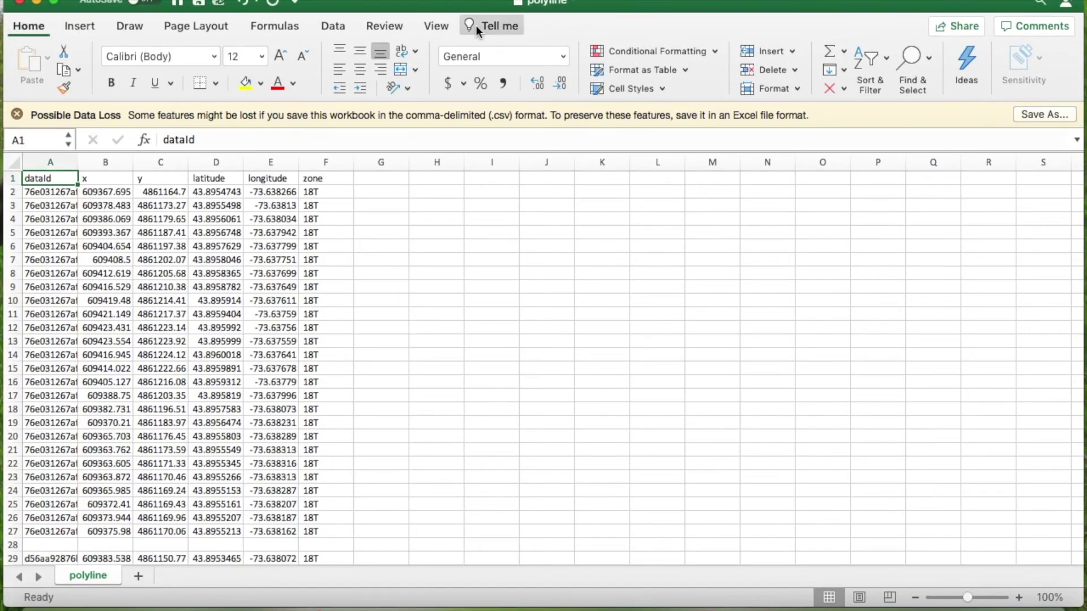
{"action": "key", "text": "ctrl+Up"}
{"action": "left_click", "coordinate": [422, 324]}
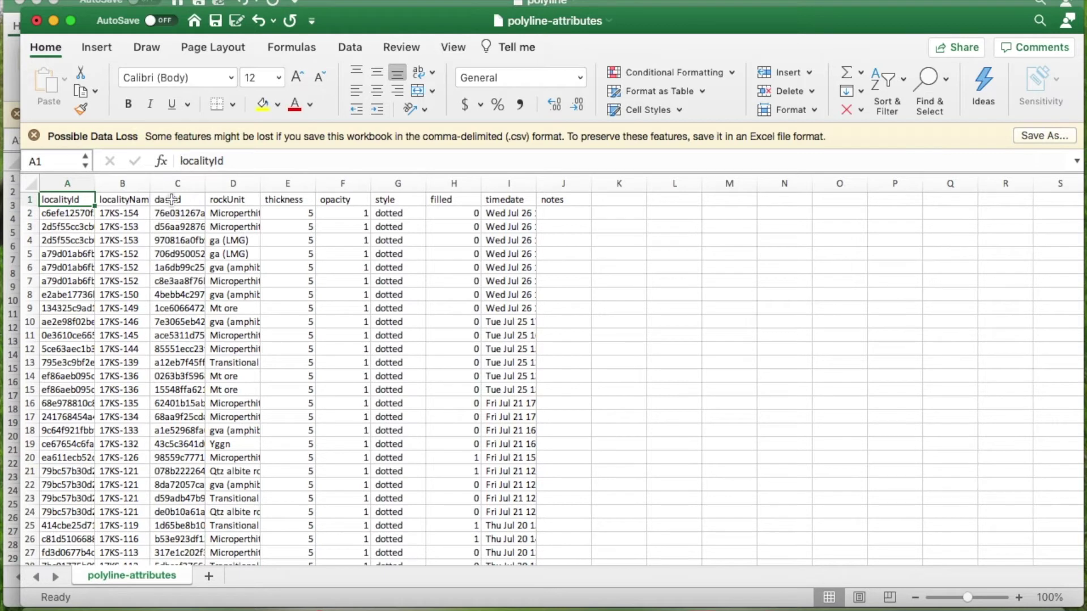
Select the dataId header in C1 and open Find with Cmd+F.
{"action": "left_click", "coordinate": [170, 201]}
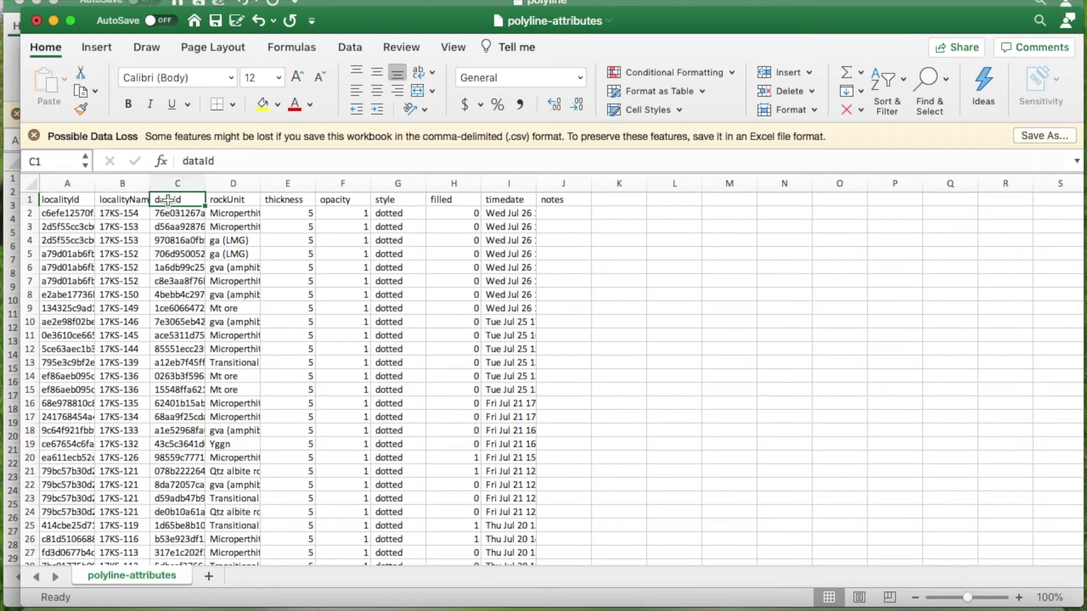
{"action": "left_click", "coordinate": [183, 160]}
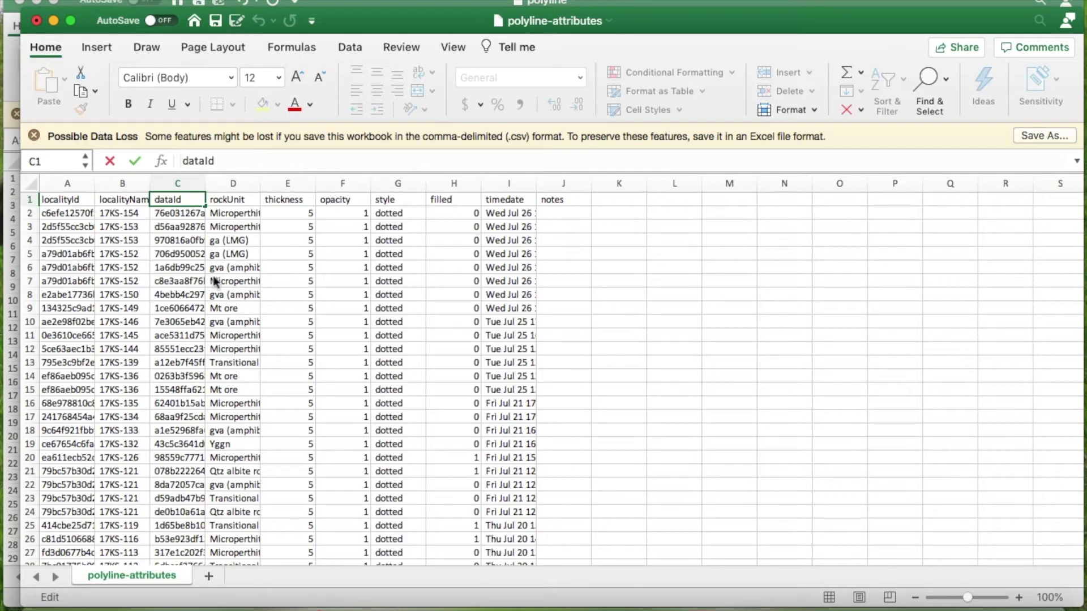
{"action": "key", "text": "super+f"}
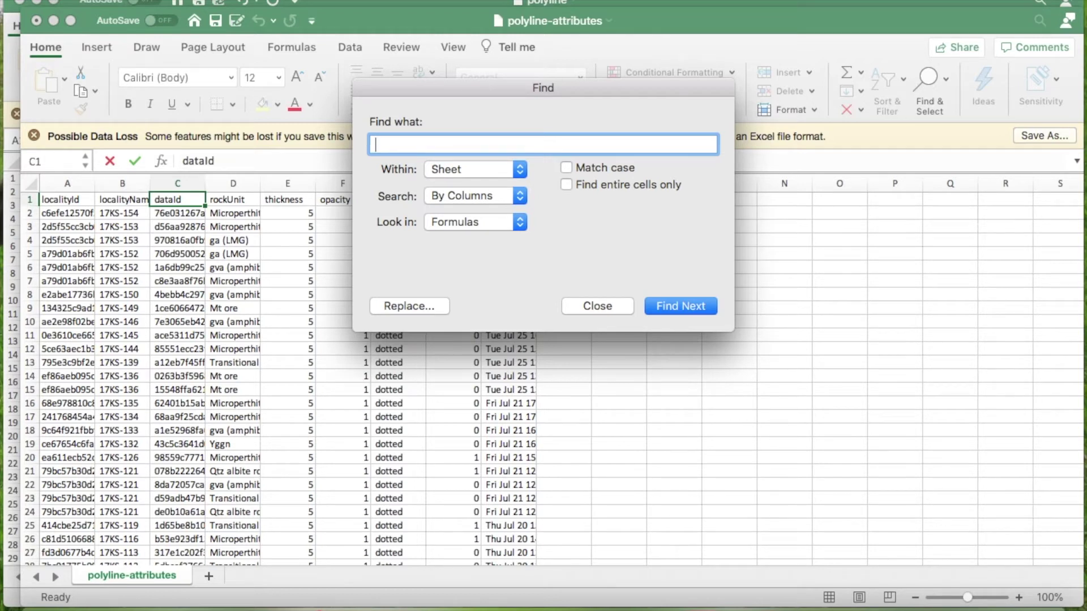
Replace every space with nothing across the sheet, confirming 1094 replacements, and close the dialog.
{"action": "left_click", "coordinate": [454, 196]}
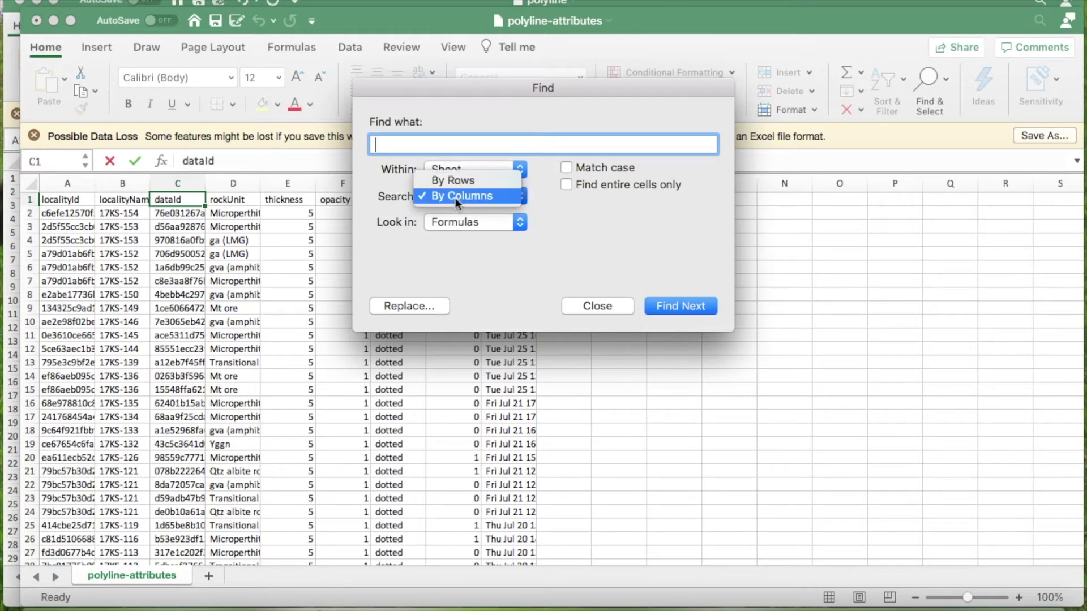
{"action": "left_click", "coordinate": [456, 198]}
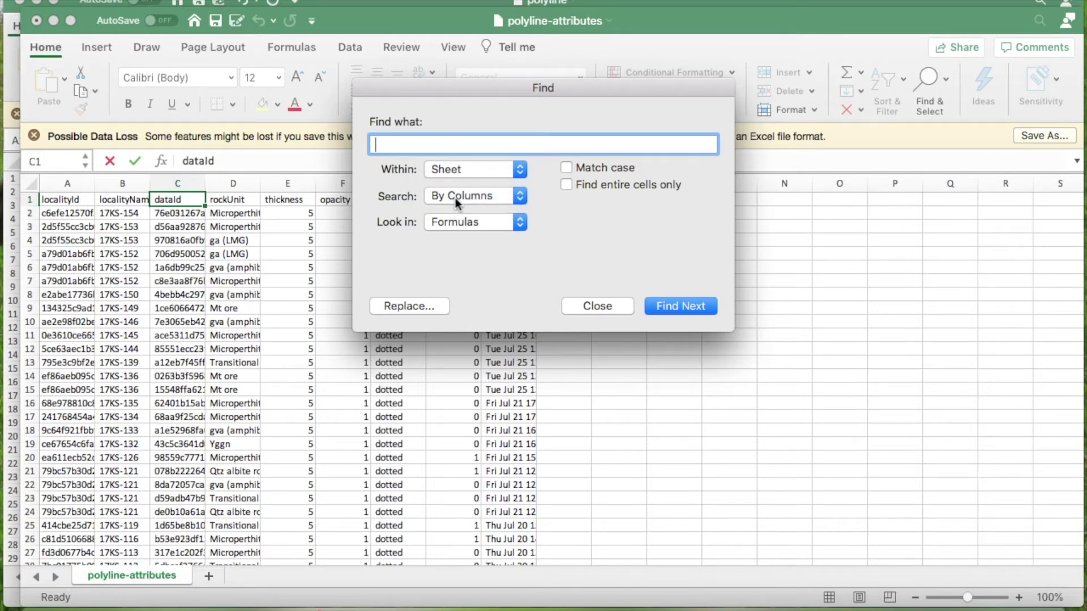
{"action": "left_click", "coordinate": [425, 310]}
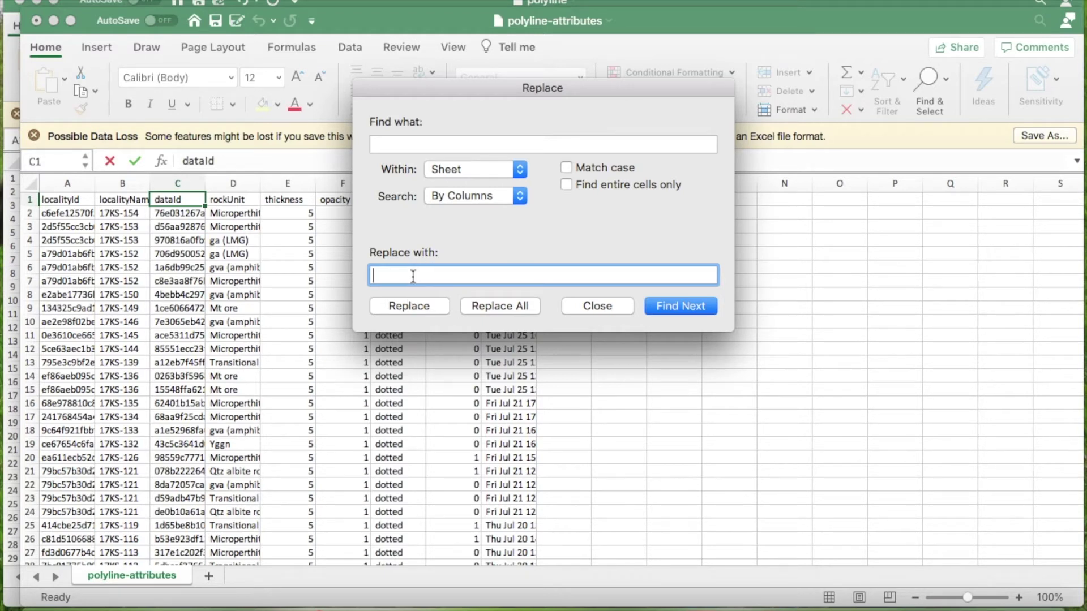
{"action": "left_click", "coordinate": [511, 308]}
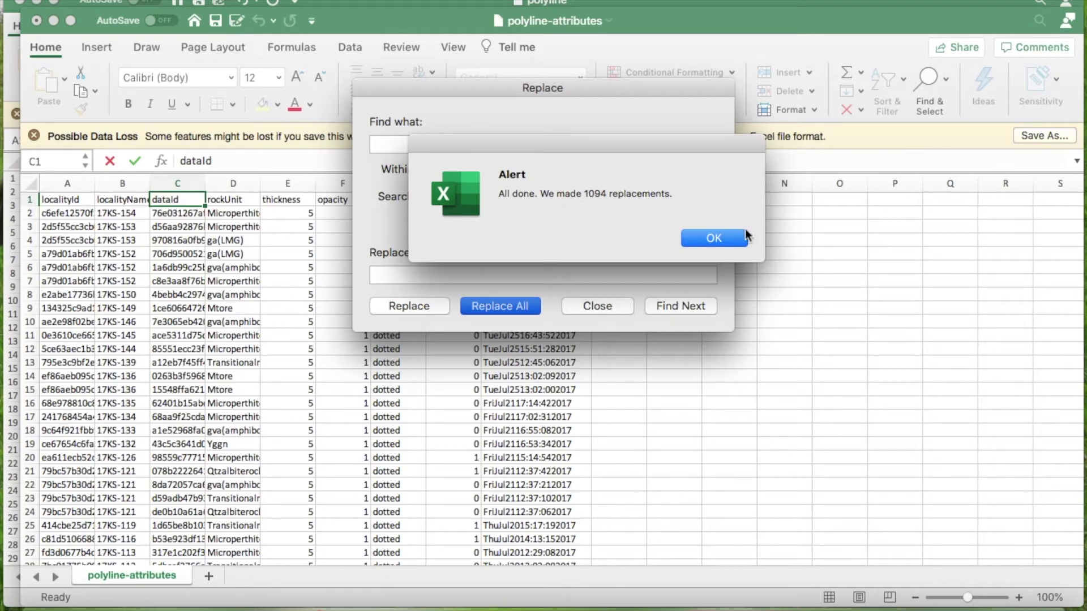
{"action": "left_click", "coordinate": [714, 238]}
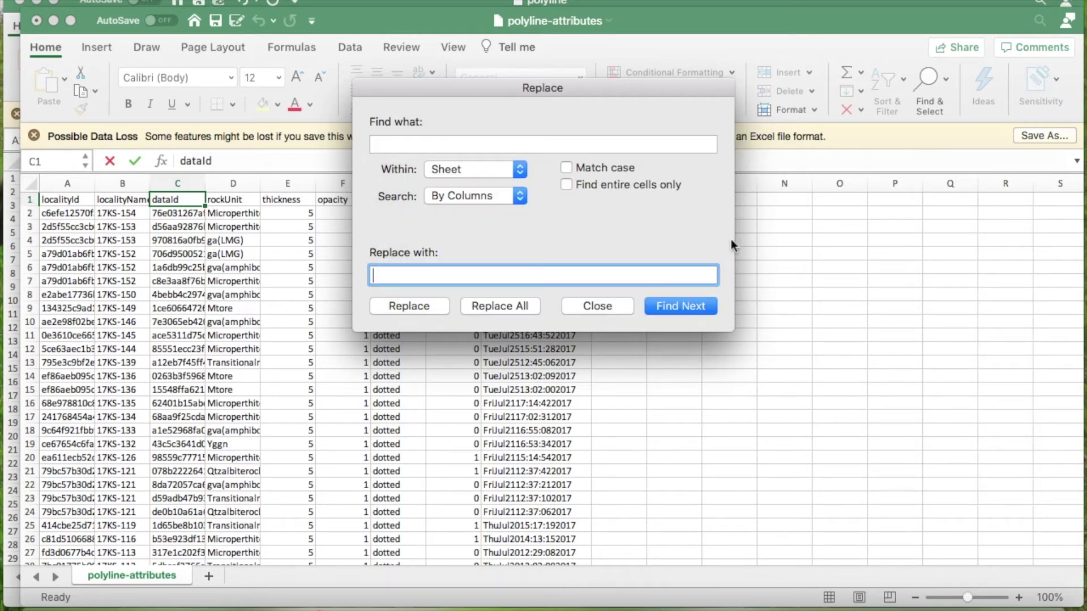
{"action": "left_click", "coordinate": [607, 306]}
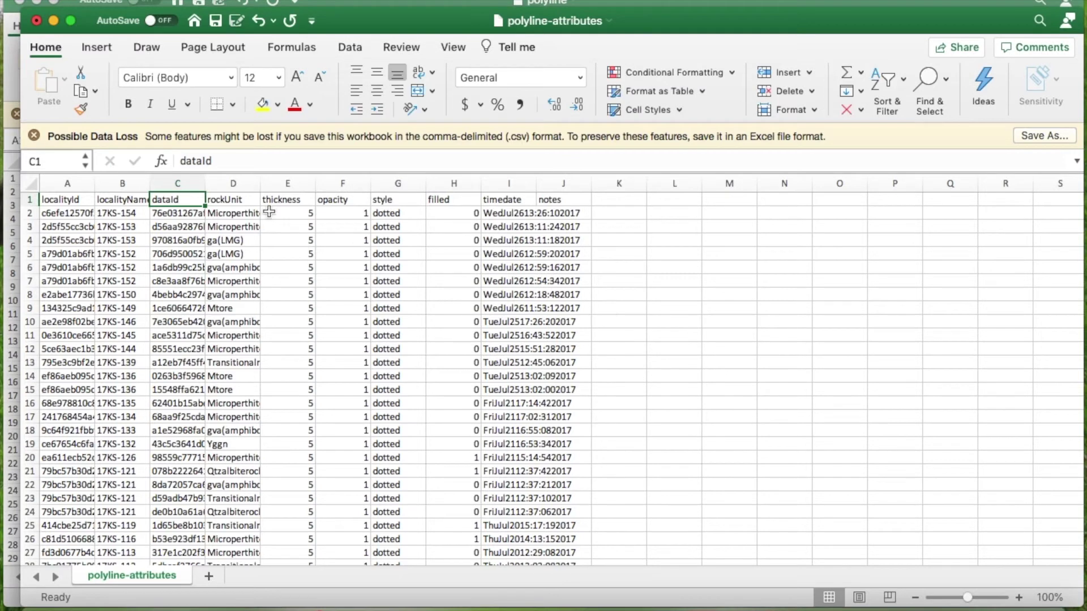
{"action": "left_click", "coordinate": [181, 161]}
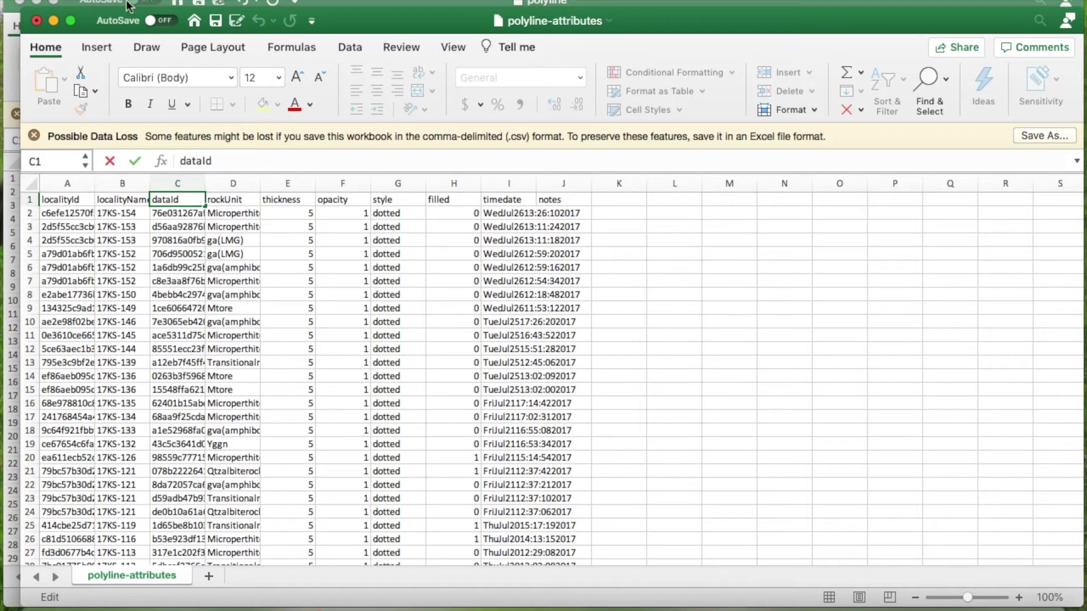
Save As polyline-attributes in CSV format, keeping project14.fm as the location.
{"action": "left_click", "coordinate": [96, 2]}
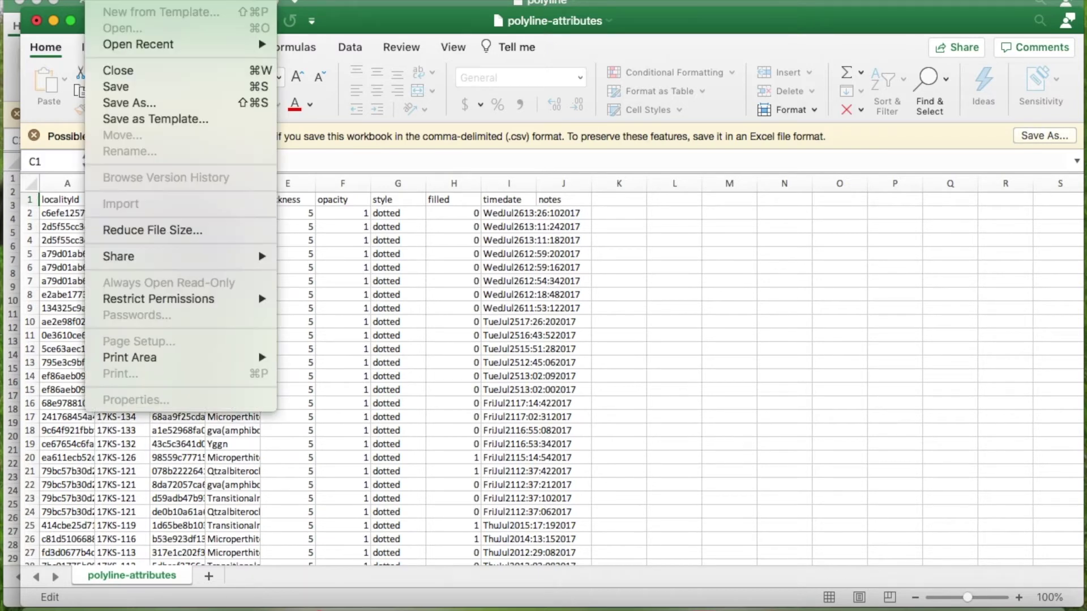
{"action": "left_click", "coordinate": [127, 101]}
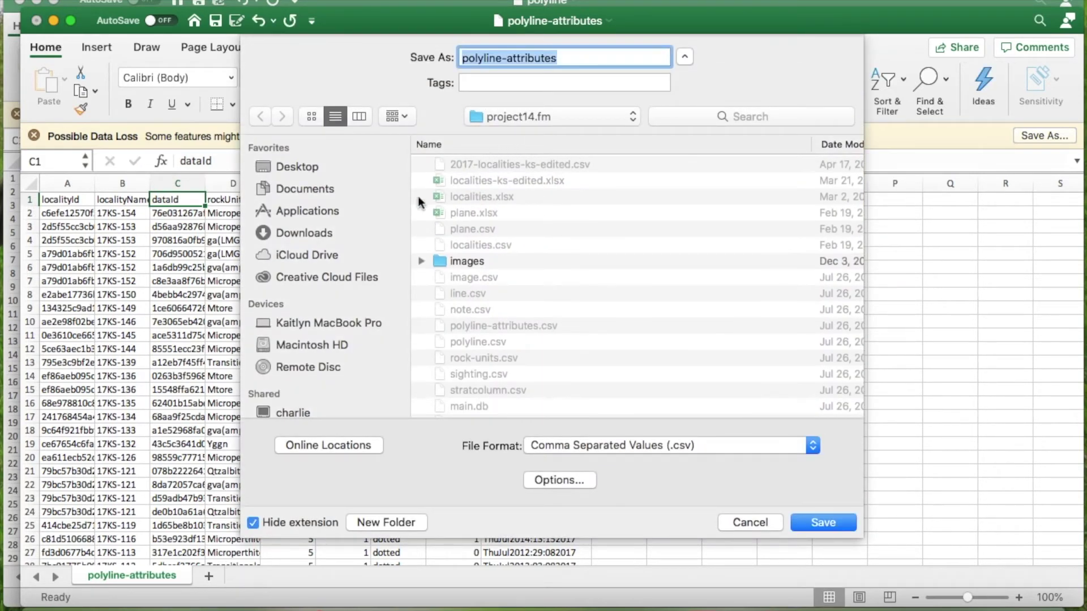
{"action": "left_click", "coordinate": [544, 120]}
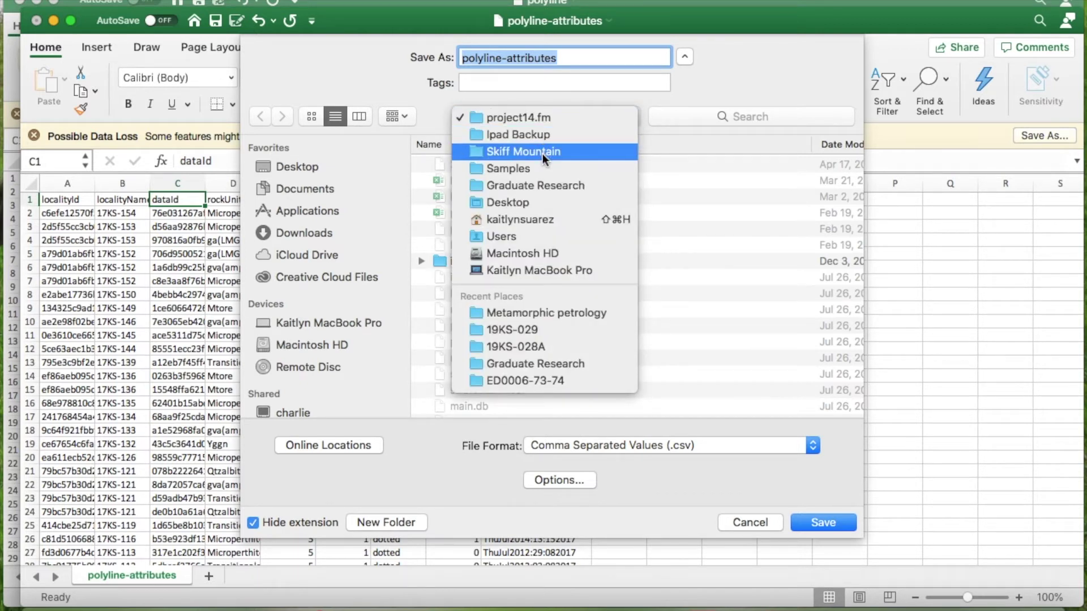
{"action": "left_click", "coordinate": [535, 117]}
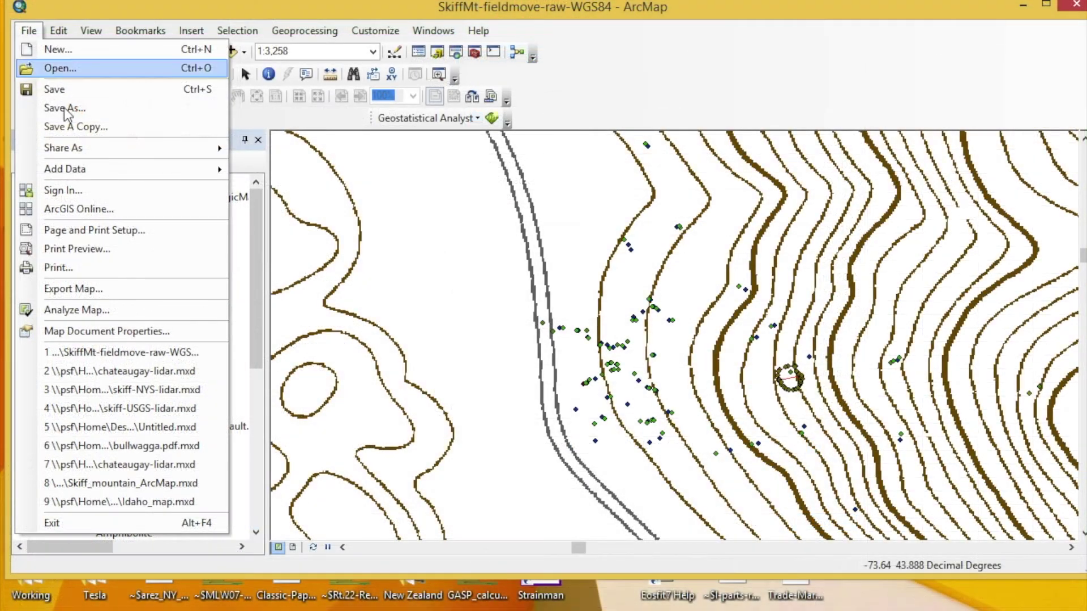
Add 2017-polyline.csv to the map via Add Data.
{"action": "mouse_move", "coordinate": [83, 168]}
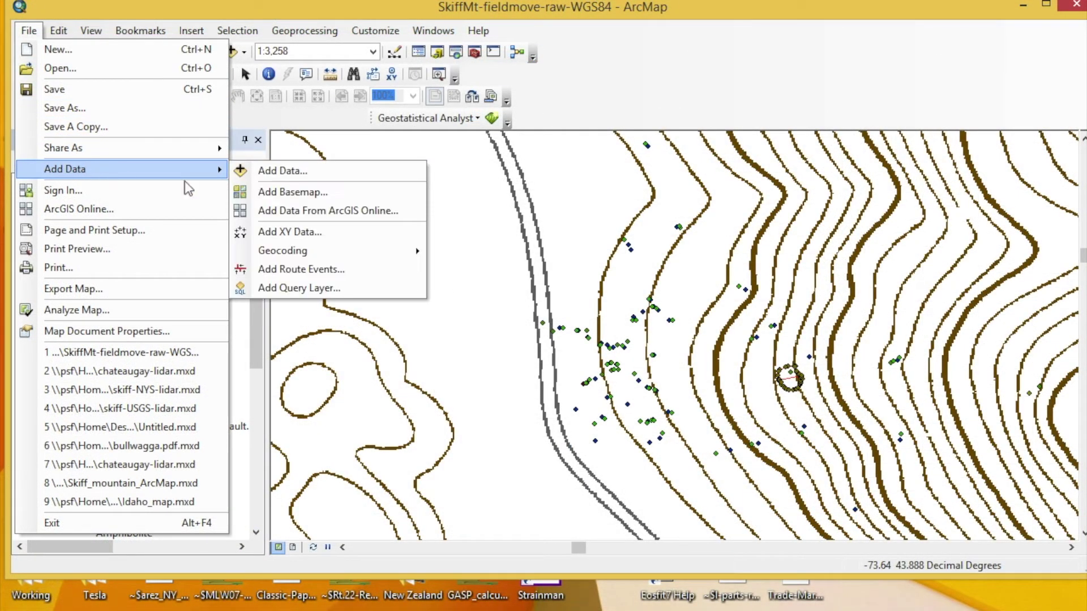
{"action": "left_click", "coordinate": [258, 169]}
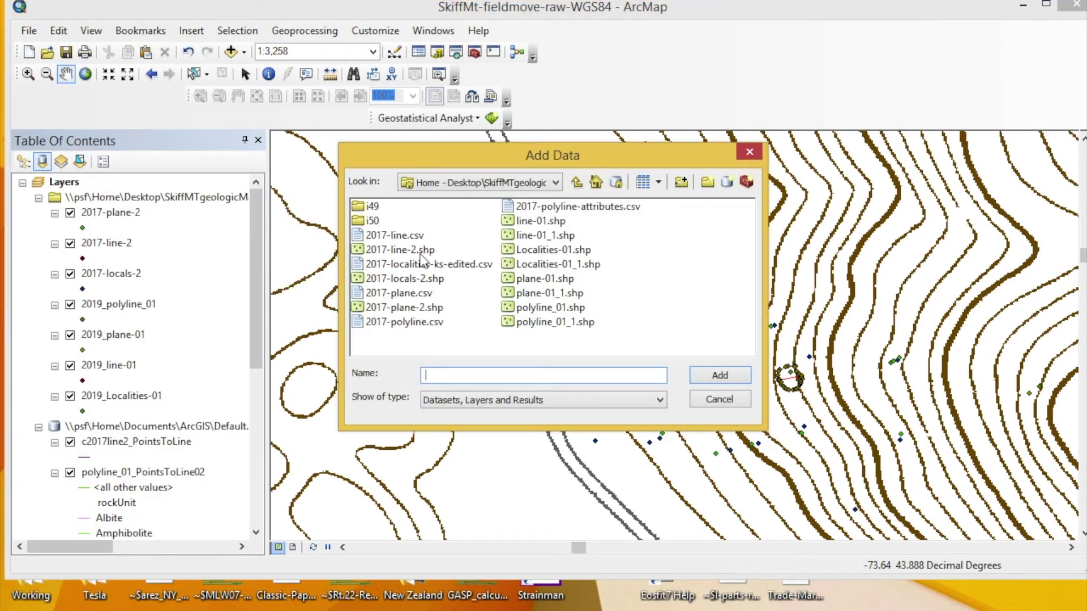
{"action": "left_click", "coordinate": [427, 325]}
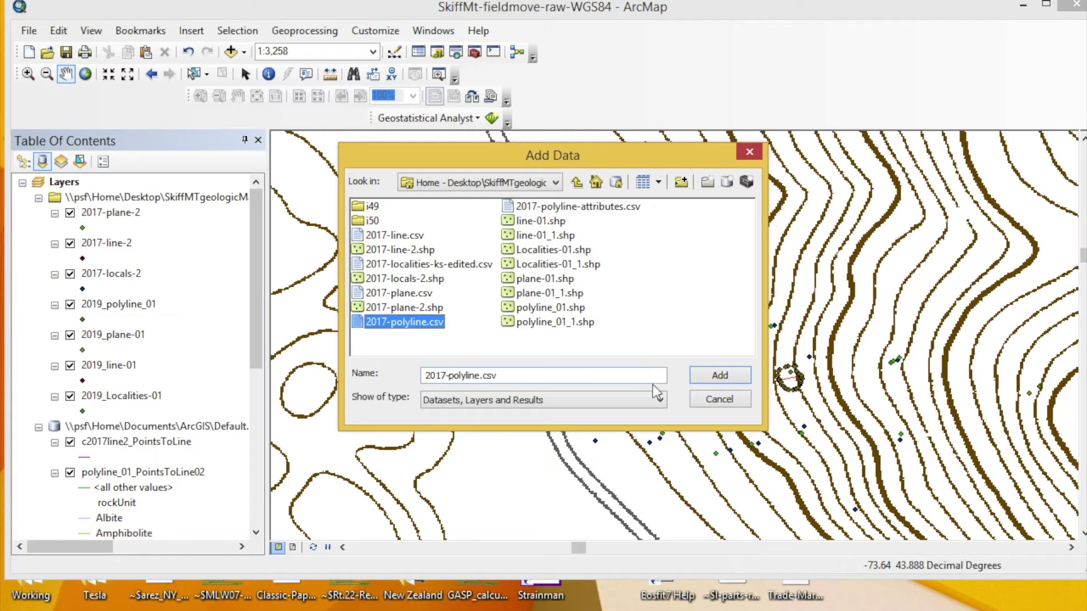
{"action": "left_click", "coordinate": [715, 381]}
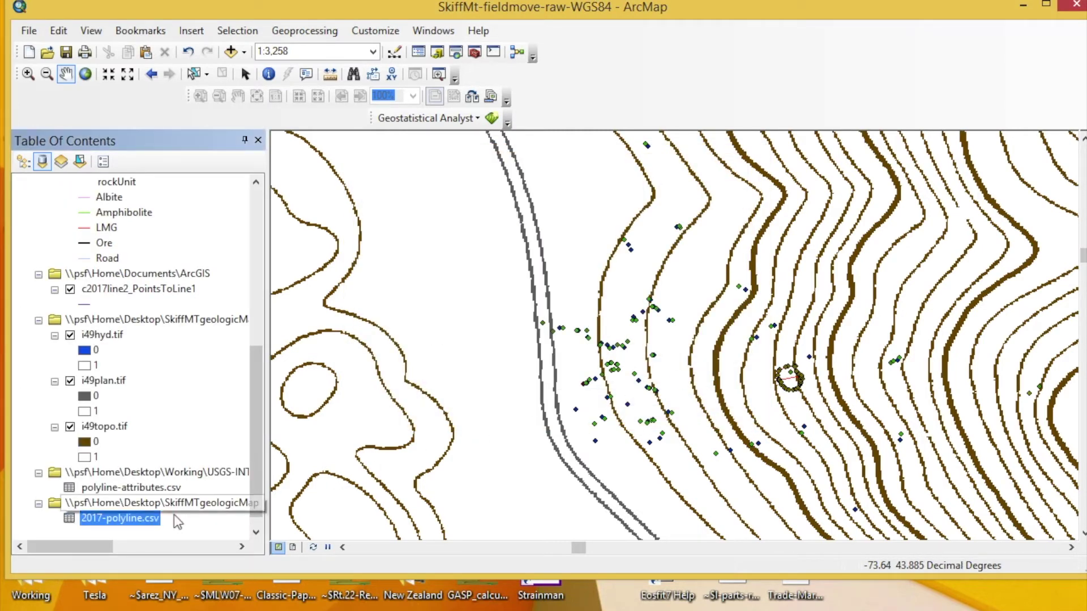
Display 2017-polyline.csv as XY points with X longitude and Y latitude, accepting the Object-ID warning.
{"action": "right_click", "coordinate": [134, 522]}
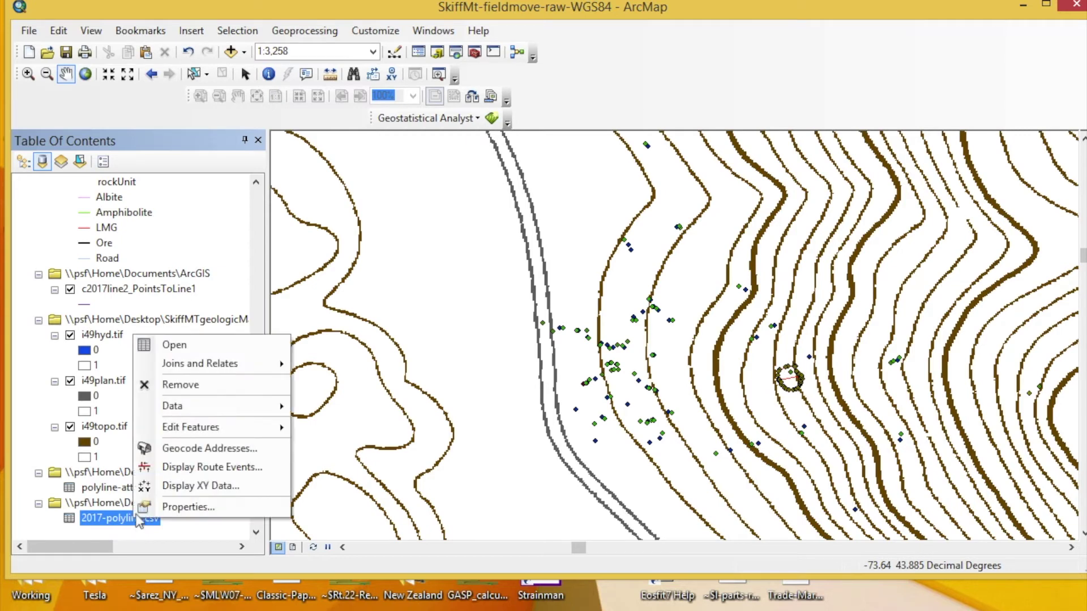
{"action": "left_click", "coordinate": [211, 486]}
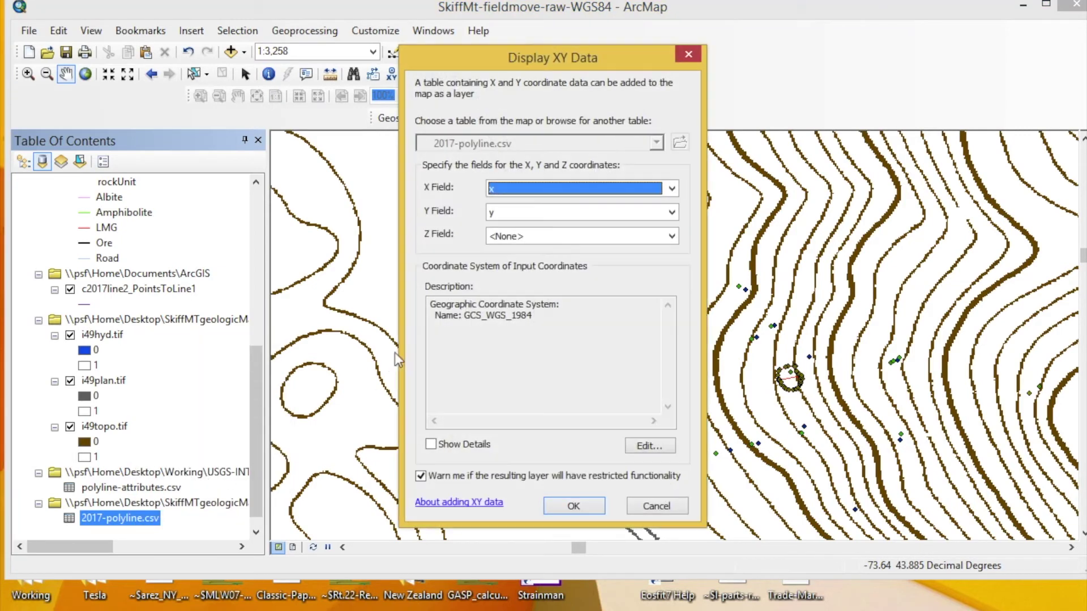
{"action": "left_click", "coordinate": [658, 195]}
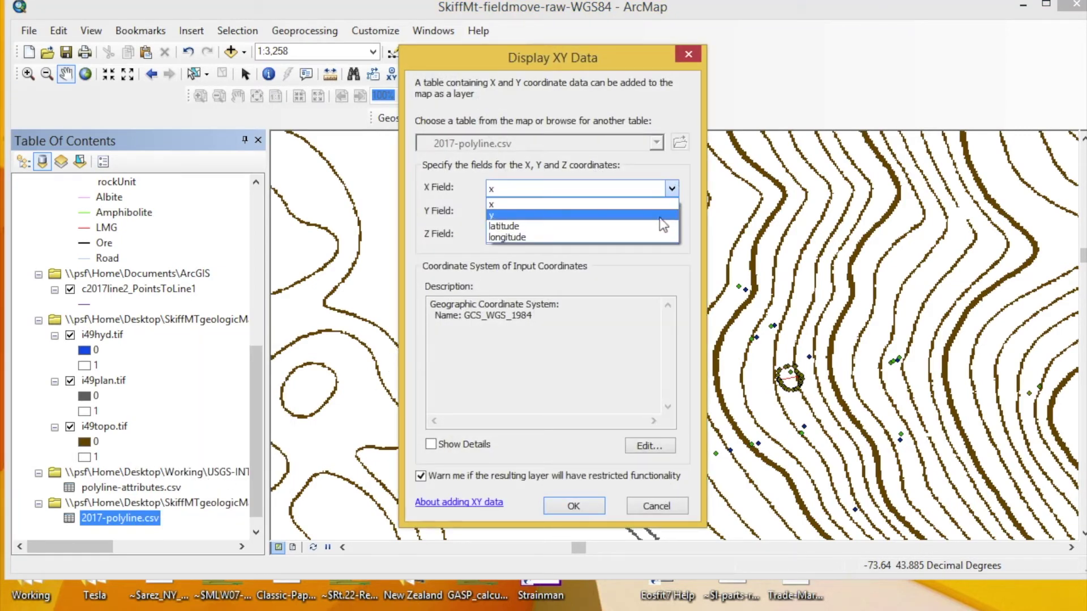
{"action": "left_click", "coordinate": [649, 238]}
{"action": "left_click", "coordinate": [671, 212]}
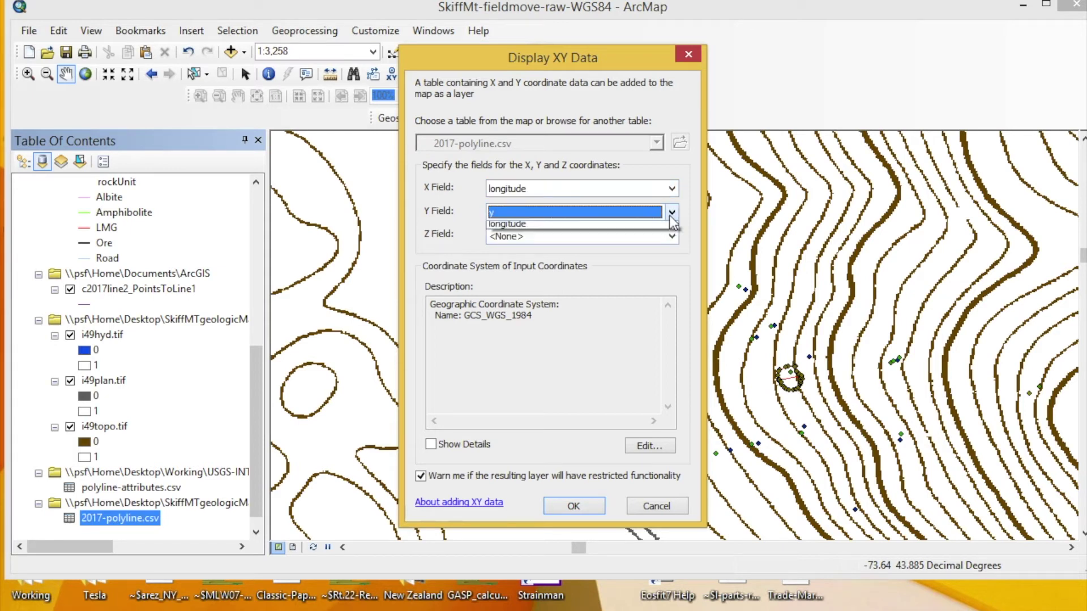
{"action": "left_click", "coordinate": [654, 250]}
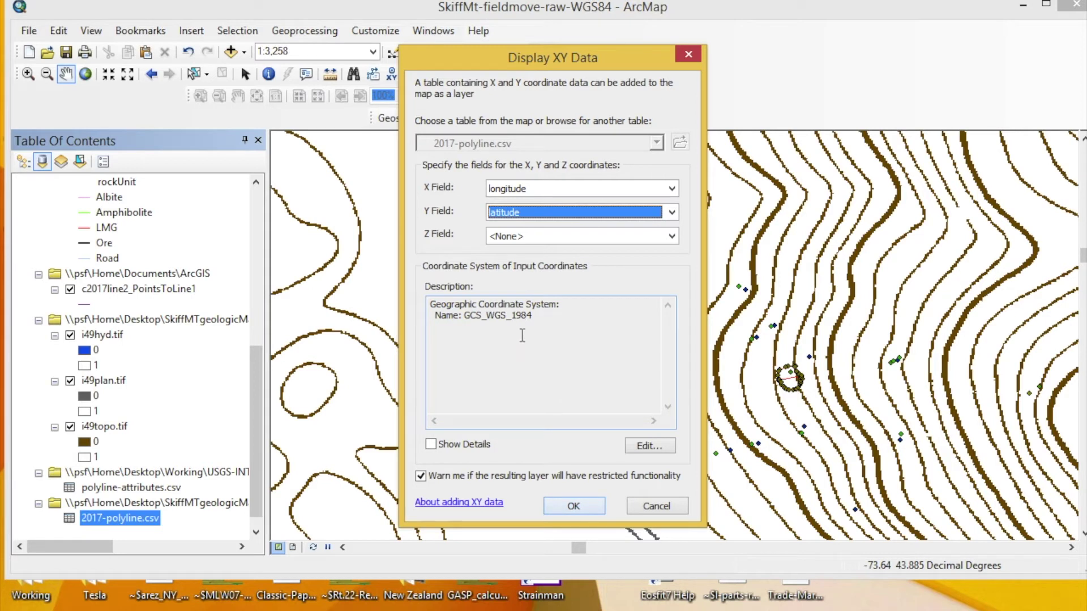
{"action": "left_click", "coordinate": [573, 507]}
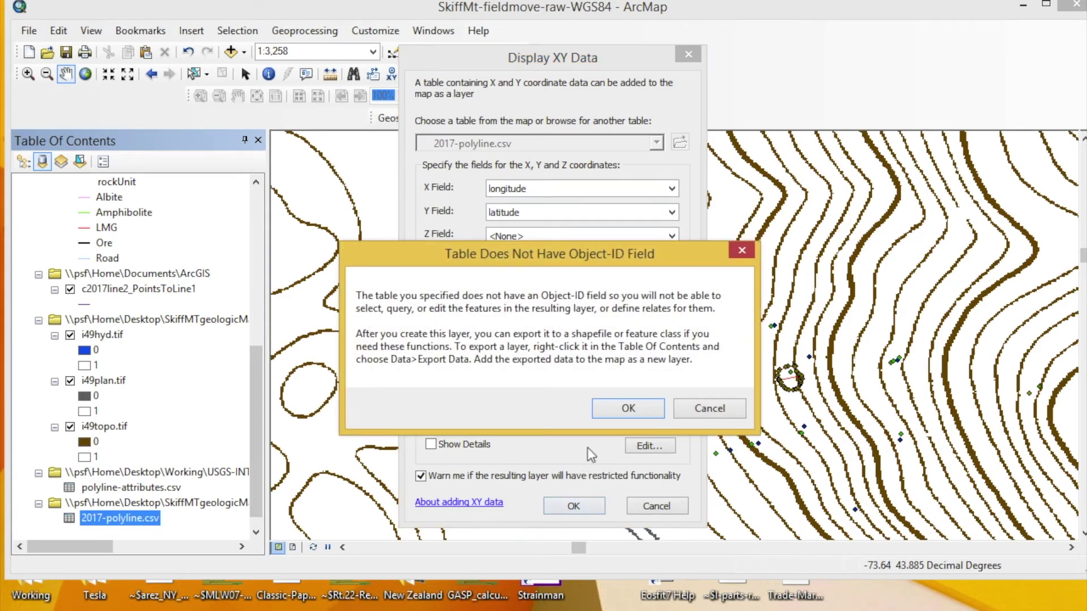
{"action": "left_click", "coordinate": [622, 408]}
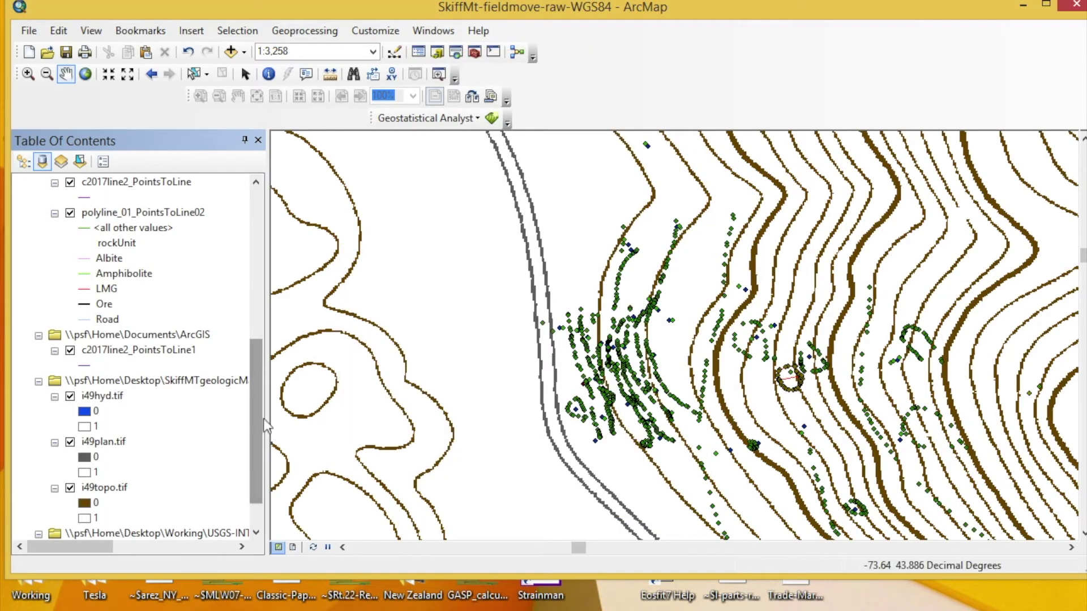
Select the 2017-polyline.csv Events layer and start Export Data.
{"action": "left_click_drag", "start_coordinate": [263, 408], "coordinate": [266, 251]}
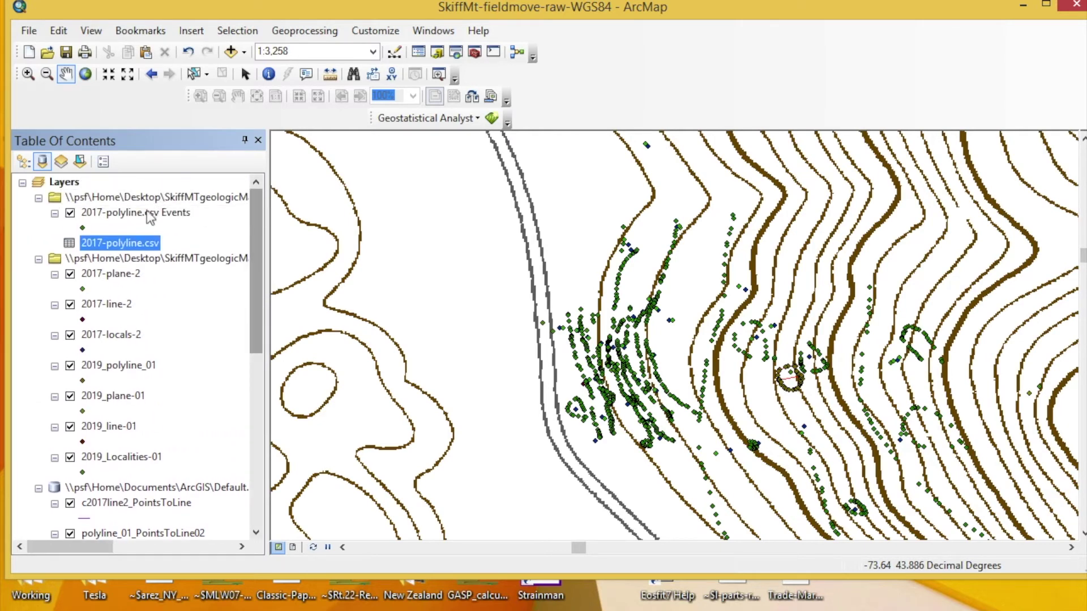
{"action": "left_click", "coordinate": [145, 214]}
{"action": "right_click", "coordinate": [146, 216]}
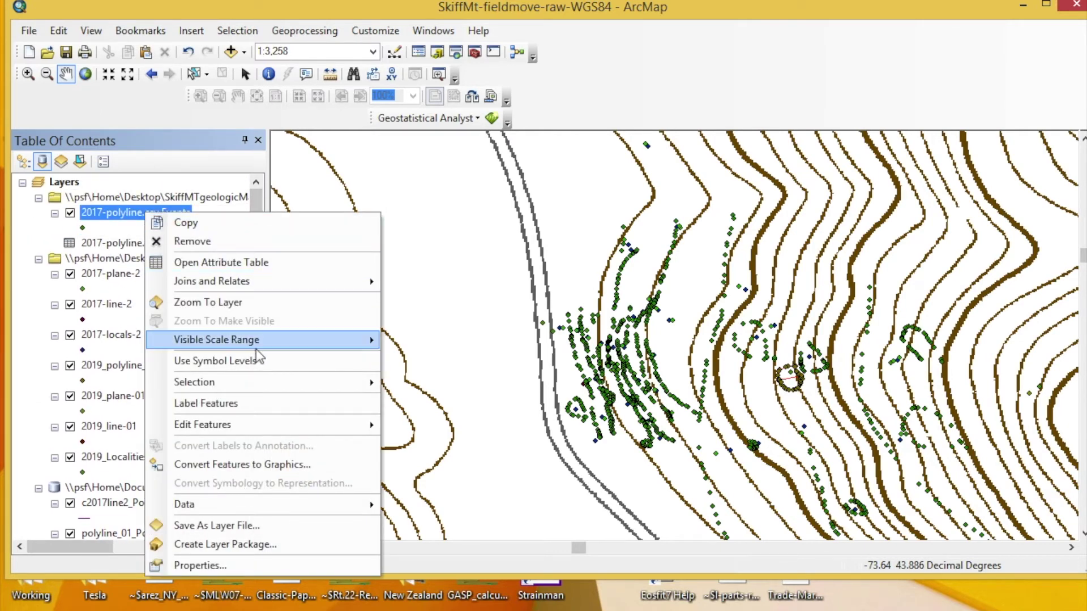
{"action": "mouse_move", "coordinate": [261, 513]}
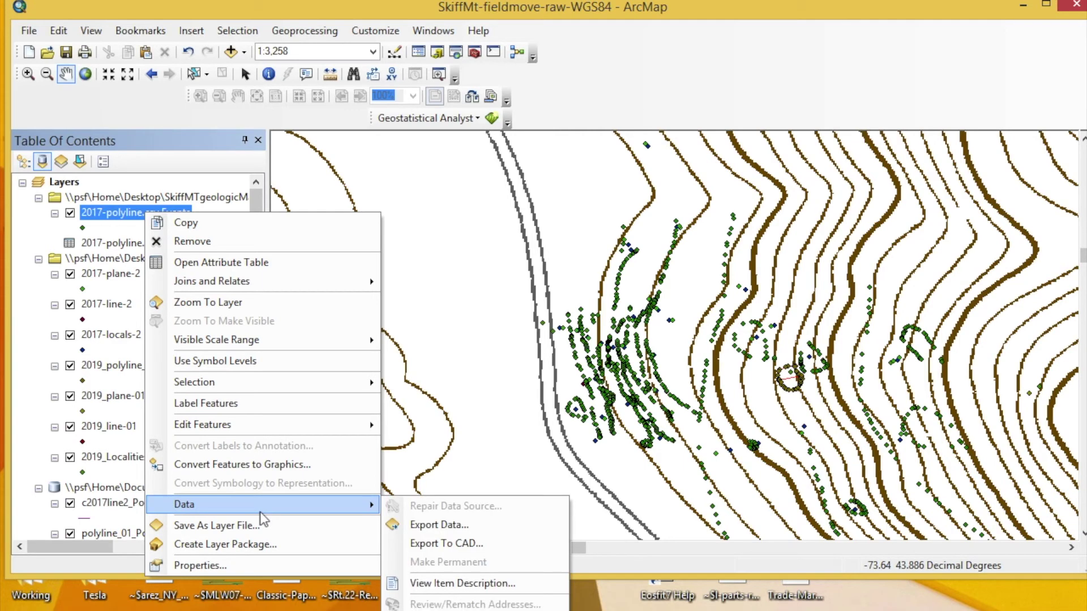
{"action": "left_click", "coordinate": [416, 523]}
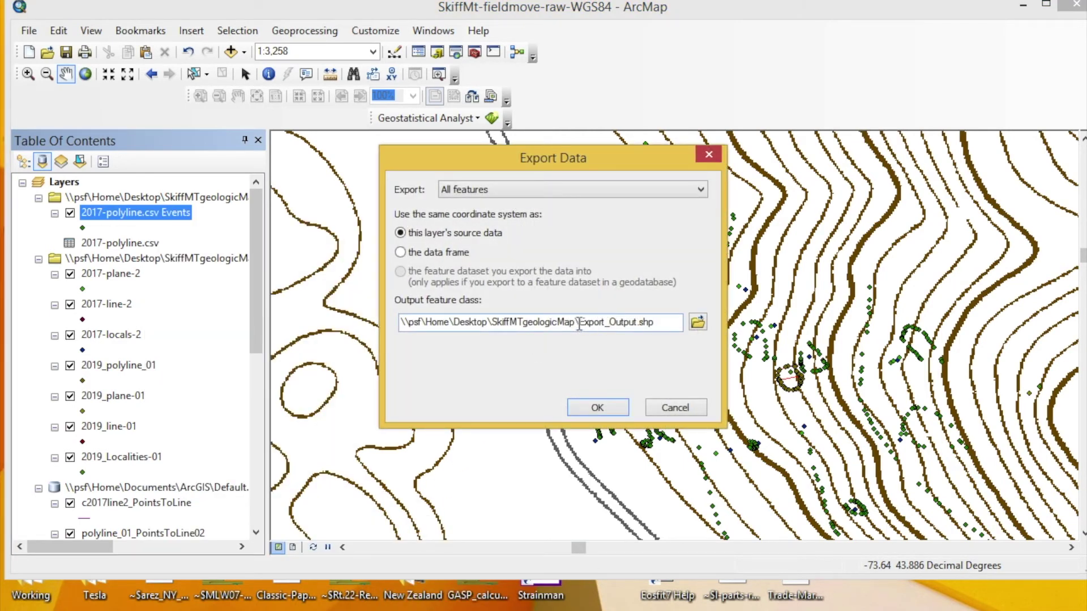
Name the output 2017-polyline, export it, and add the shapefile to the map.
{"action": "left_click_drag", "start_coordinate": [579, 322], "coordinate": [634, 322]}
{"action": "key", "text": "Delete"}
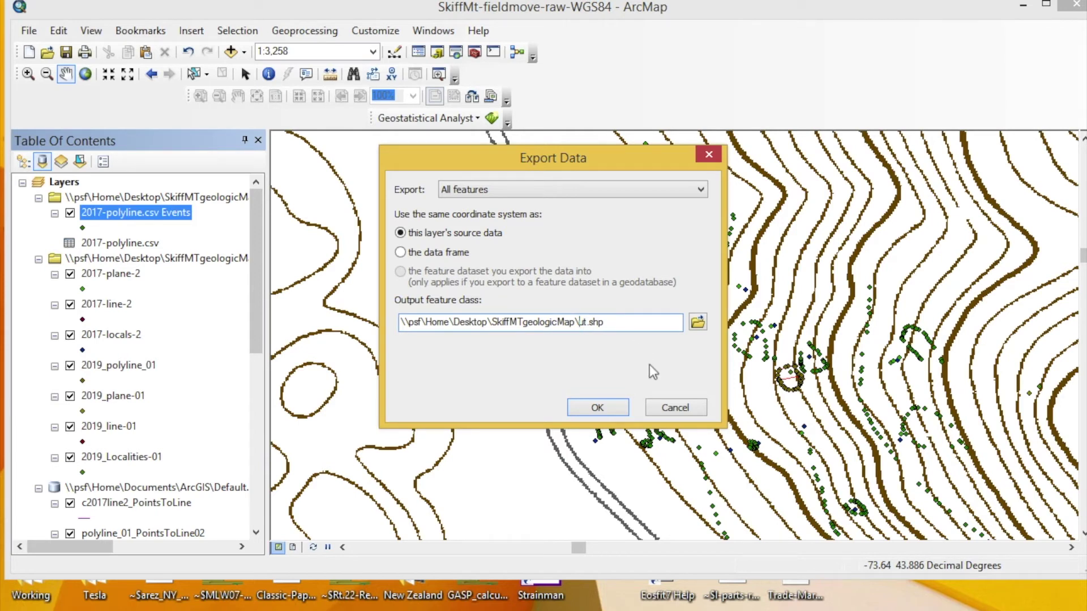
{"action": "key", "text": "Delete"}
{"action": "key", "text": "Delete"}
{"action": "type", "text": "t"}
{"action": "key", "text": "BackSpace"}
{"action": "type", "text": "2017-polyline"}
{"action": "left_click", "coordinate": [616, 411]}
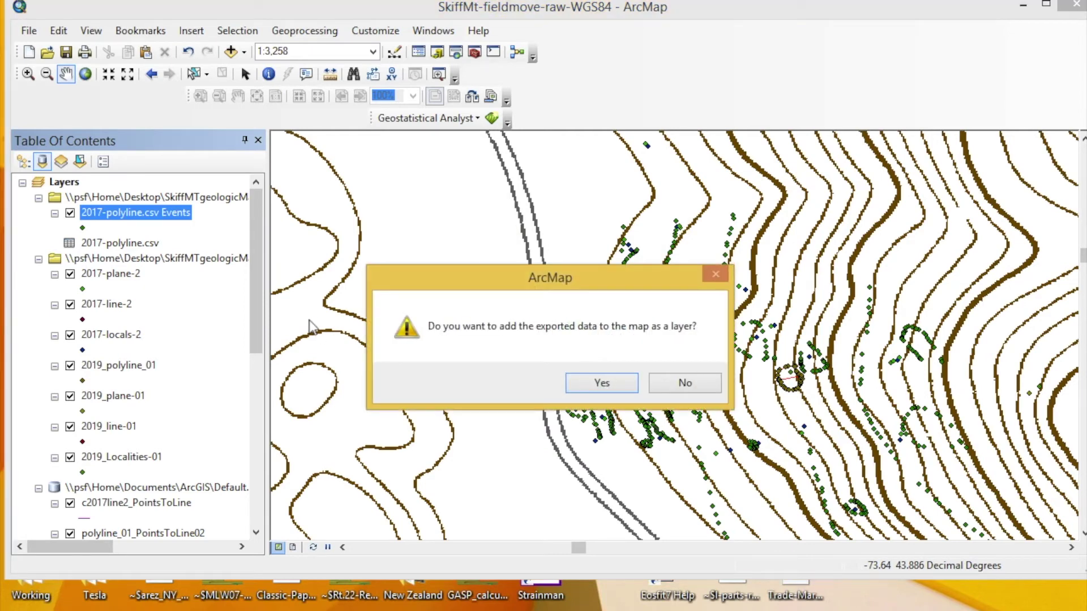
{"action": "left_click", "coordinate": [603, 390]}
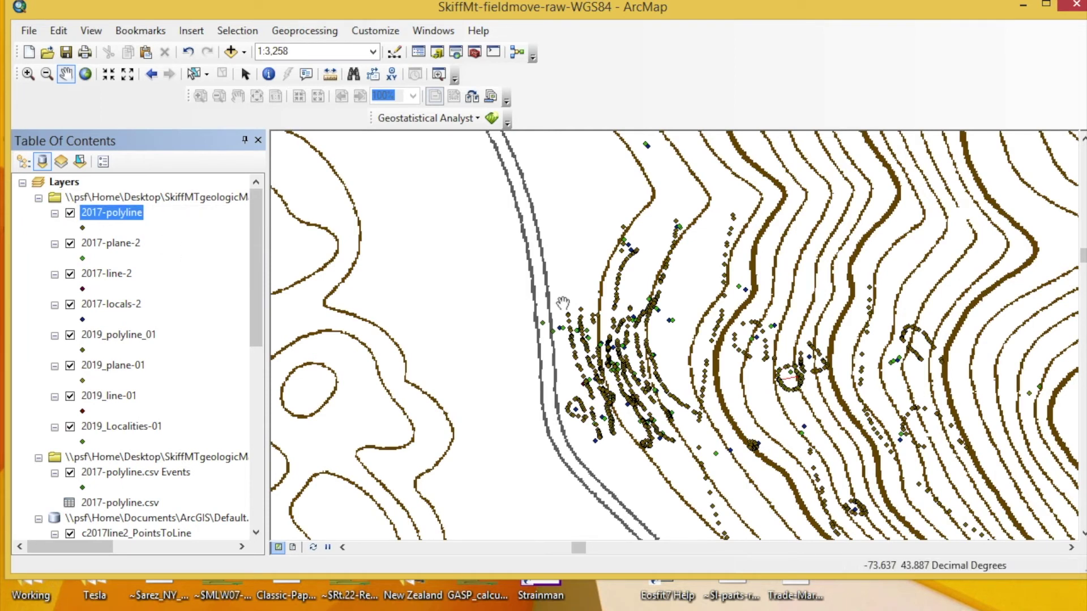
{"action": "left_click", "coordinate": [28, 74]}
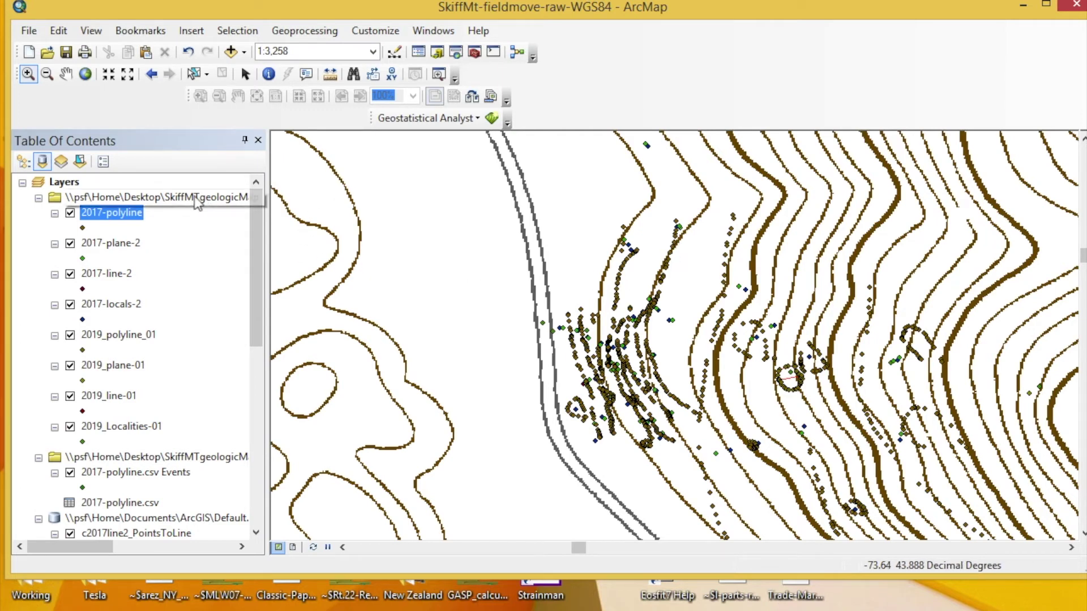
In ArcToolbox's Points To Line, set input 2017-polyline and output 2017line.shp.
{"action": "left_click", "coordinate": [474, 52]}
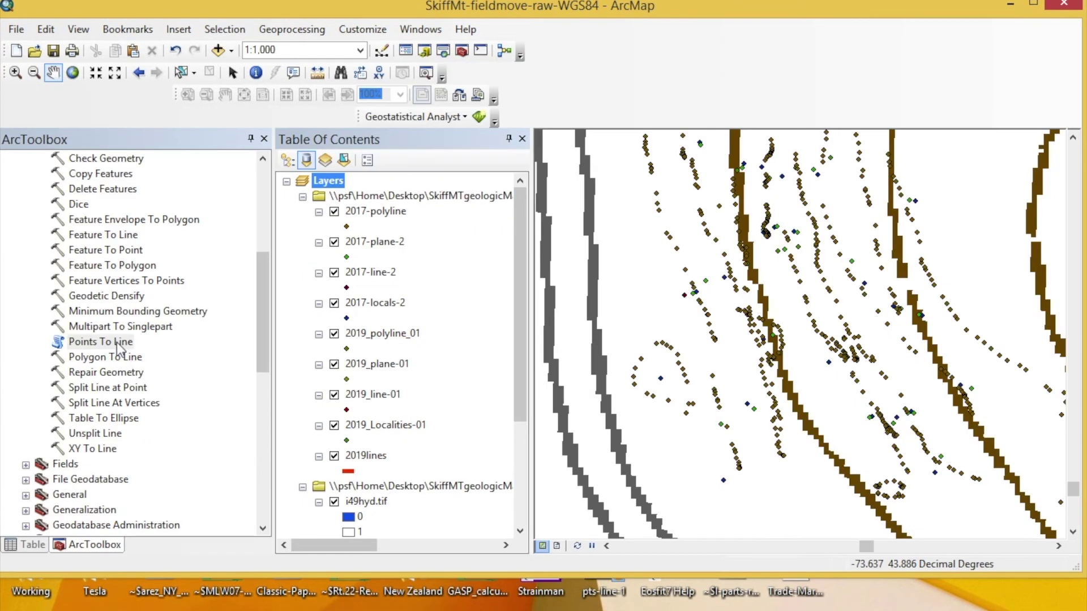
{"action": "mouse_move", "coordinate": [264, 310]}
{"action": "left_mouse_down"}
{"action": "mouse_move", "coordinate": [262, 245]}
{"action": "mouse_move", "coordinate": [262, 295]}
{"action": "left_mouse_up"}
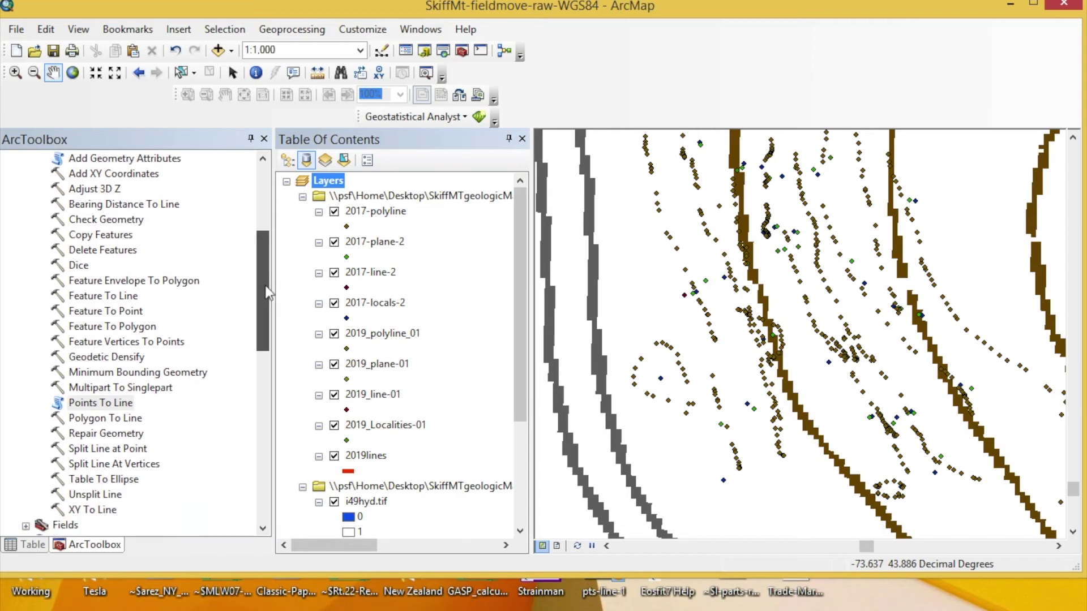
{"action": "double_click", "coordinate": [101, 404]}
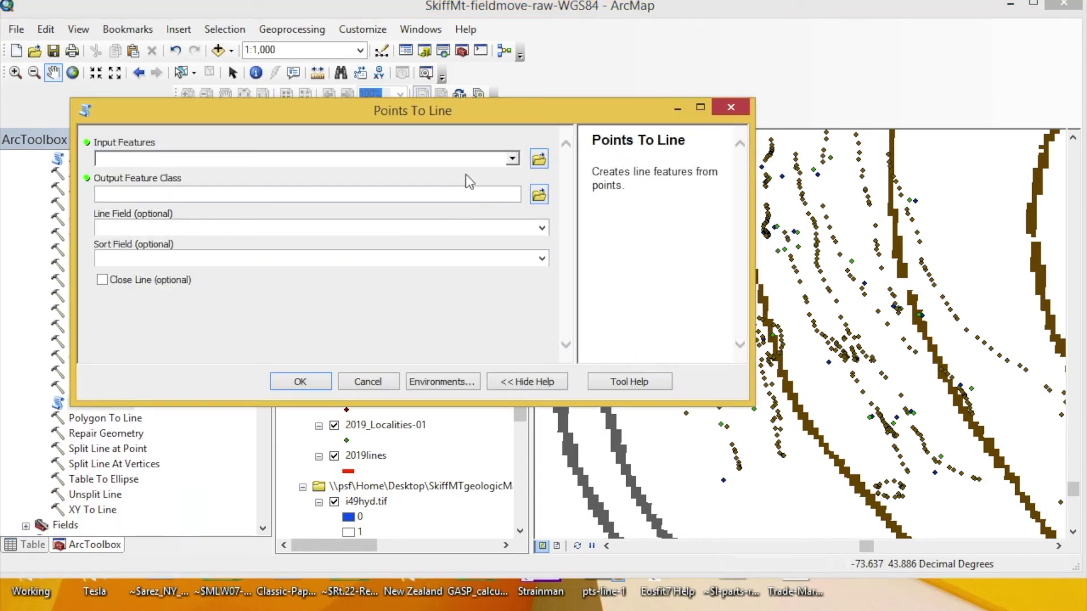
{"action": "left_click", "coordinate": [512, 160]}
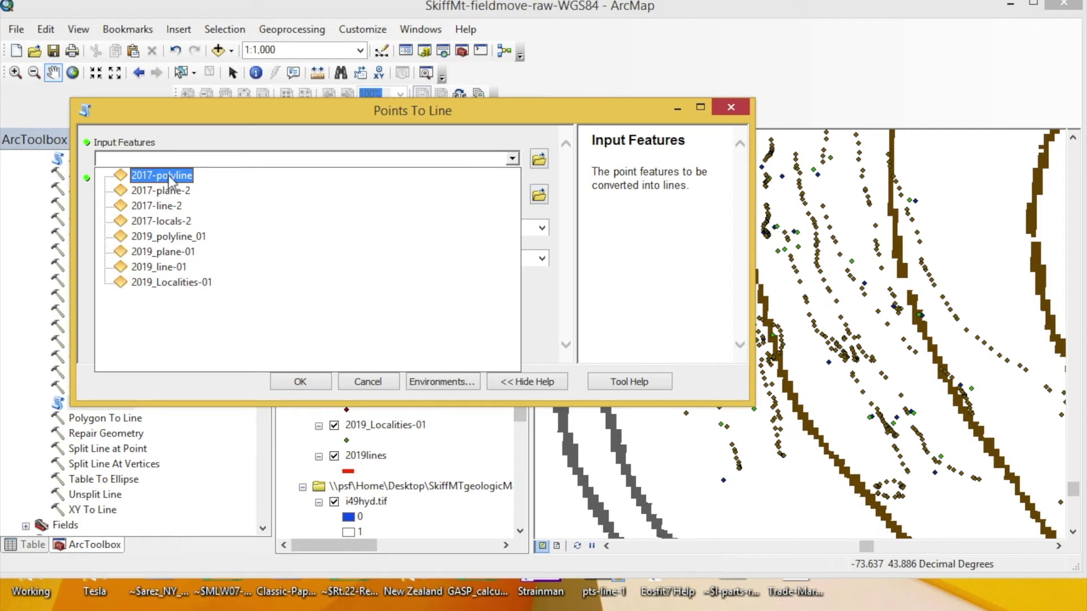
{"action": "left_click", "coordinate": [168, 175]}
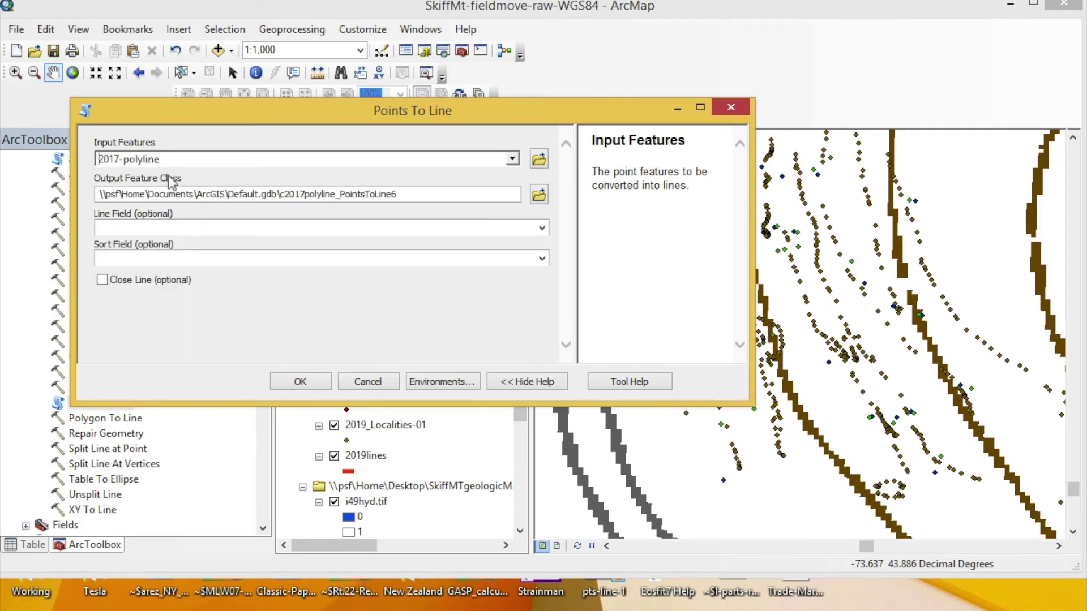
{"action": "left_click", "coordinate": [538, 196]}
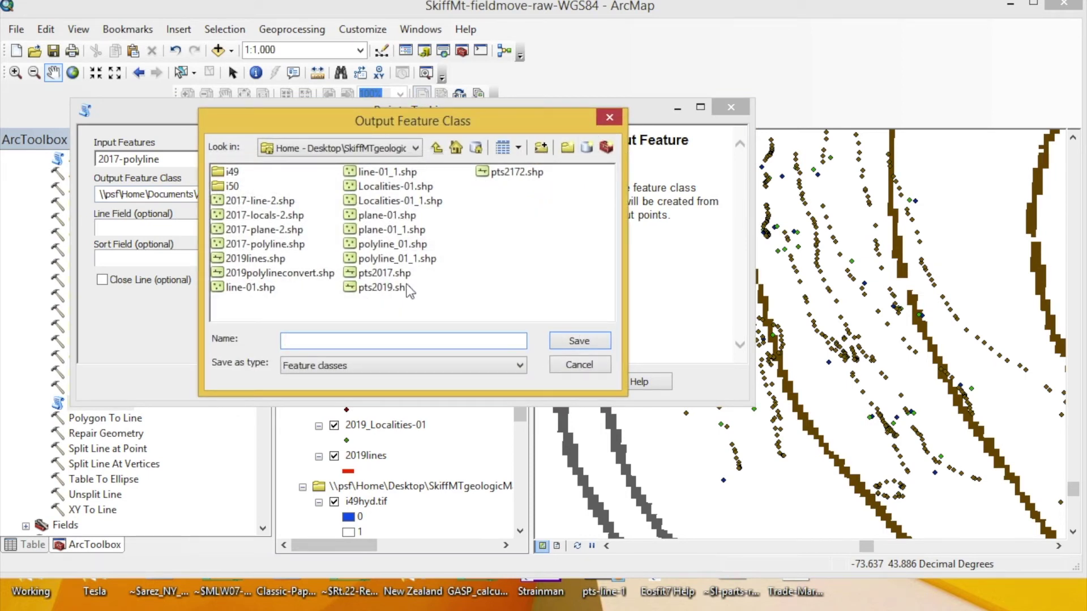
{"action": "type", "text": "201"}
{"action": "type", "text": "-"}
{"action": "key", "text": "BackSpace"}
{"action": "left_click", "coordinate": [579, 341]}
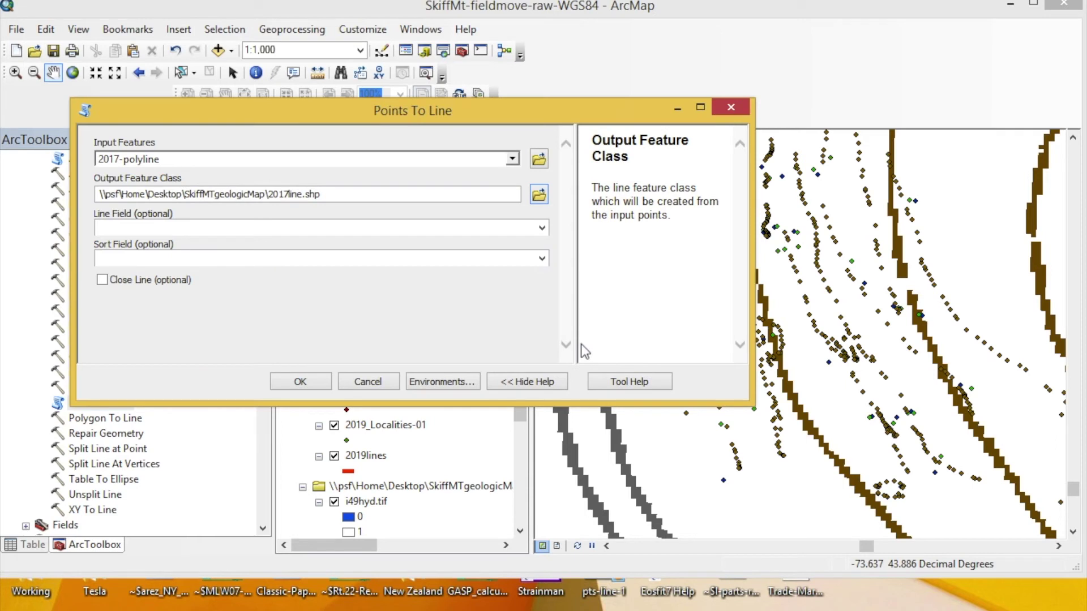
Set both Line Field and Sort Field to dataId and run the conversion.
{"action": "left_click", "coordinate": [544, 228]}
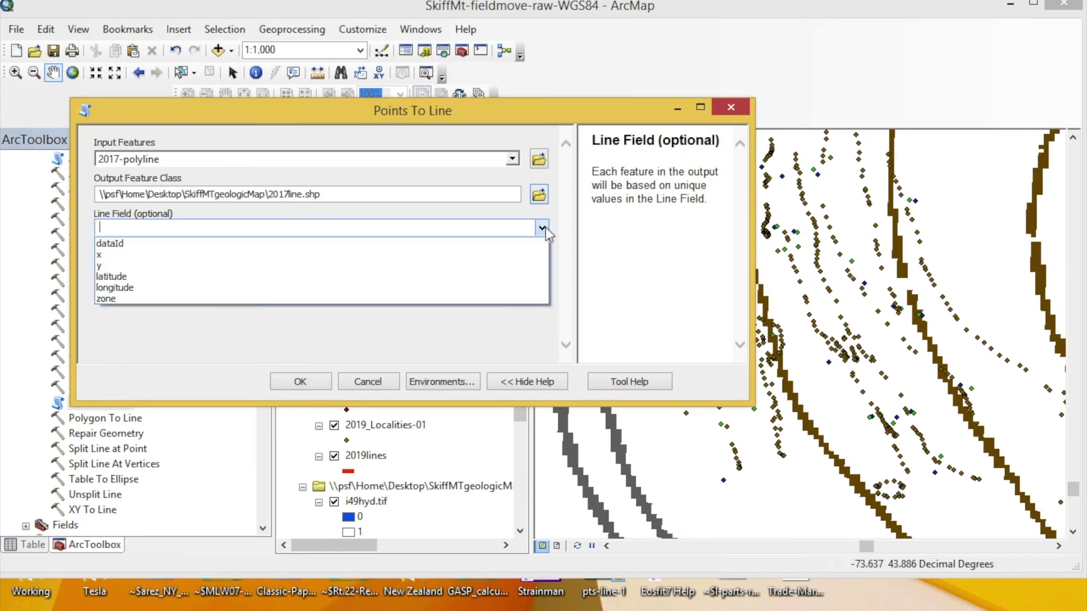
{"action": "left_click", "coordinate": [520, 243]}
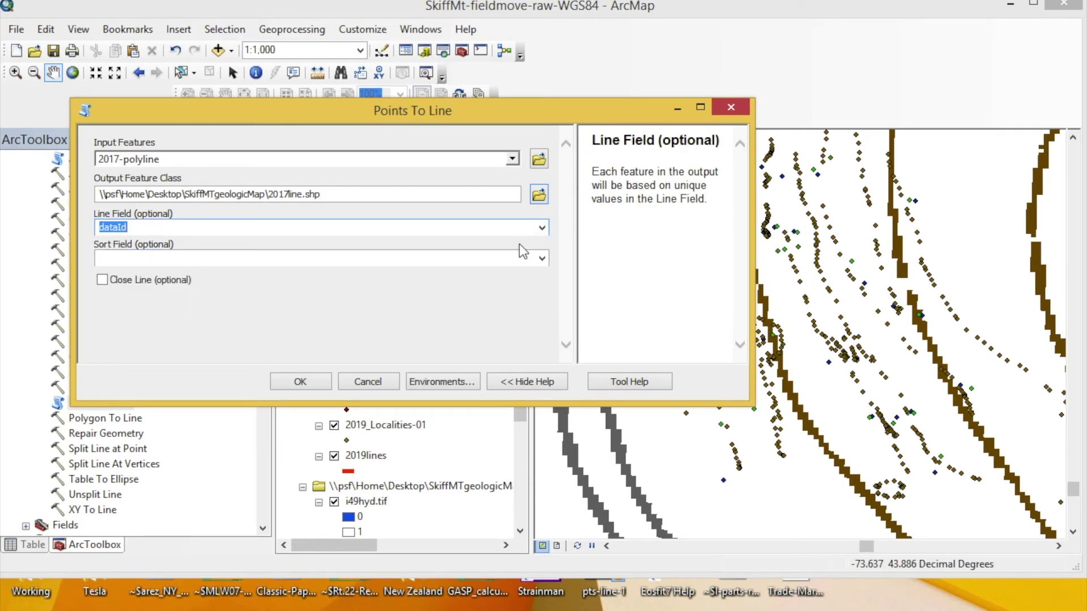
{"action": "left_click", "coordinate": [541, 258]}
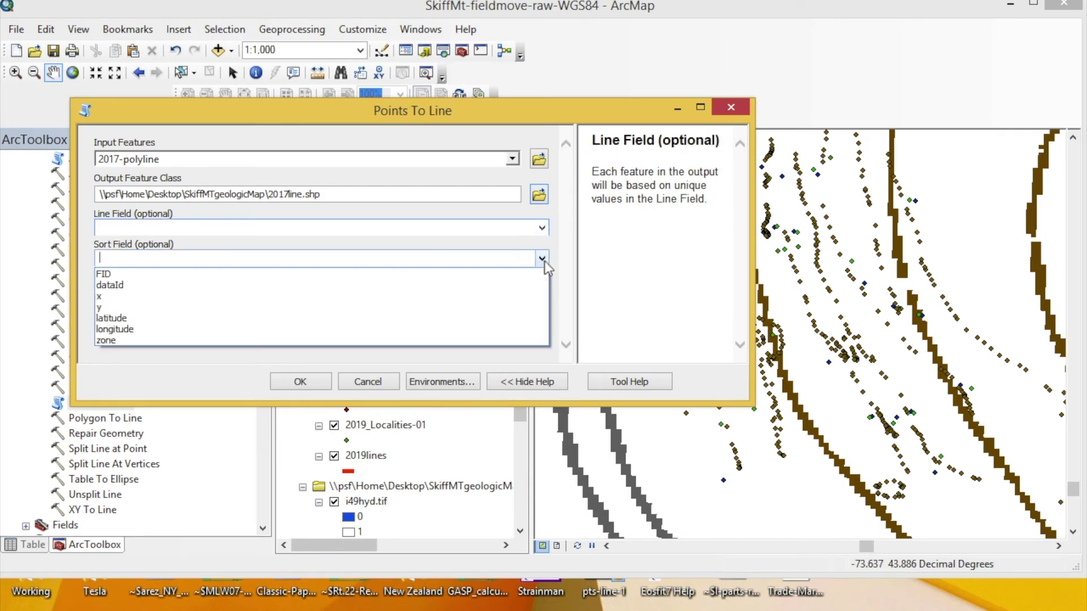
{"action": "left_click", "coordinate": [516, 285]}
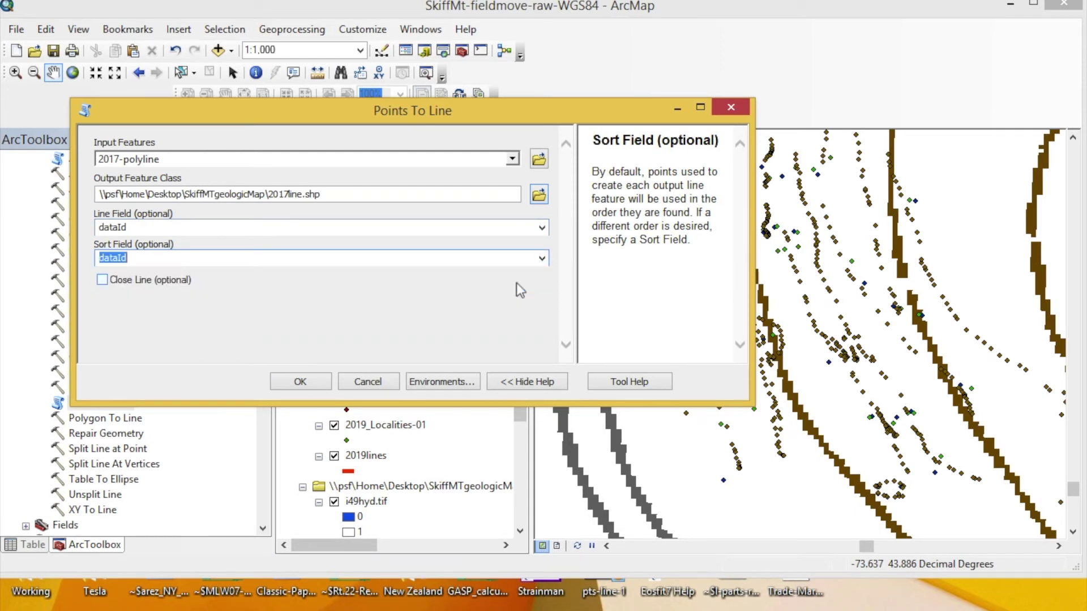
{"action": "left_click", "coordinate": [318, 380]}
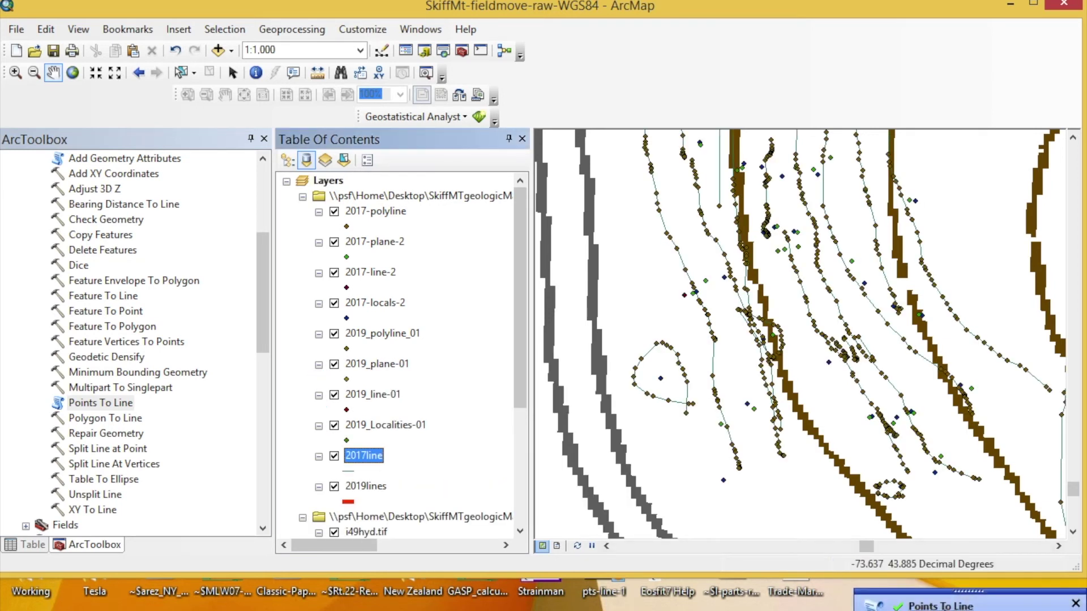
Hide the 2017-polyline point layer so only the 2017line lines show over the contours.
{"action": "left_click_drag", "start_coordinate": [878, 288], "coordinate": [812, 410]}
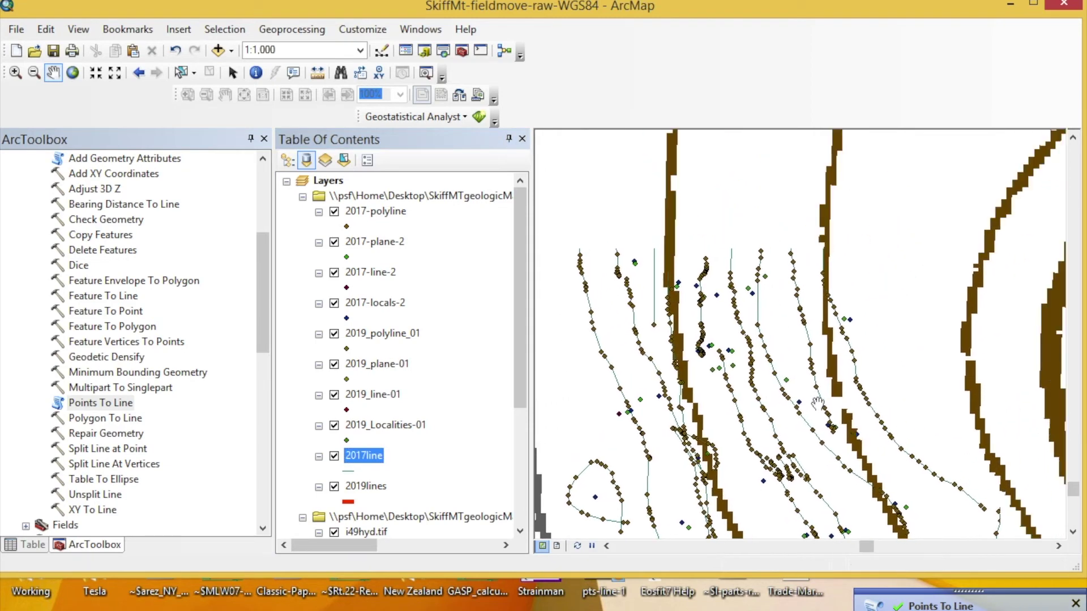
{"action": "left_click", "coordinate": [334, 213]}
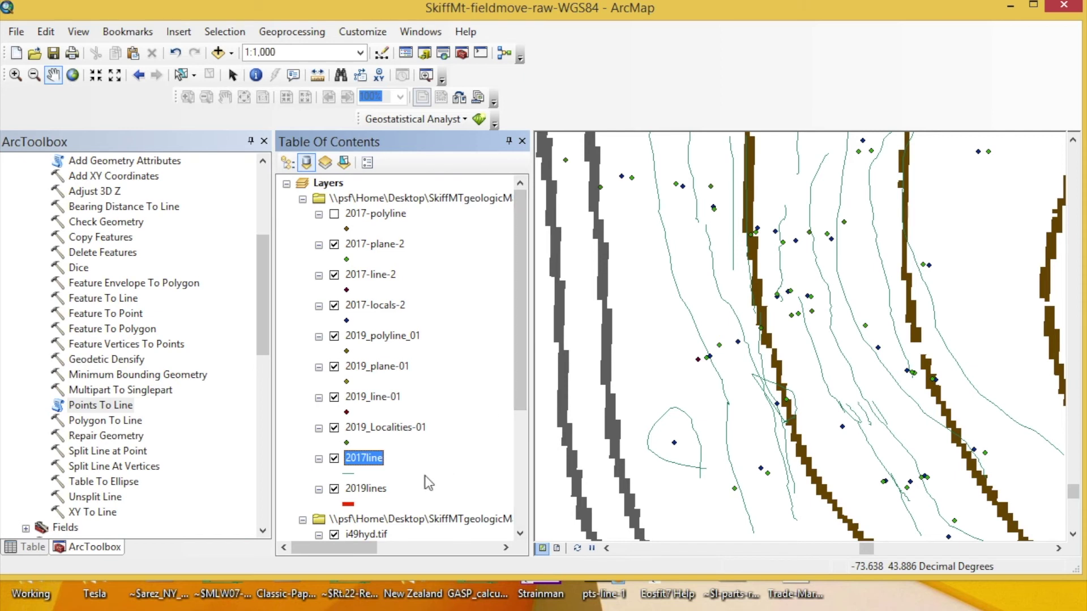
{"action": "right_click", "coordinate": [370, 466]}
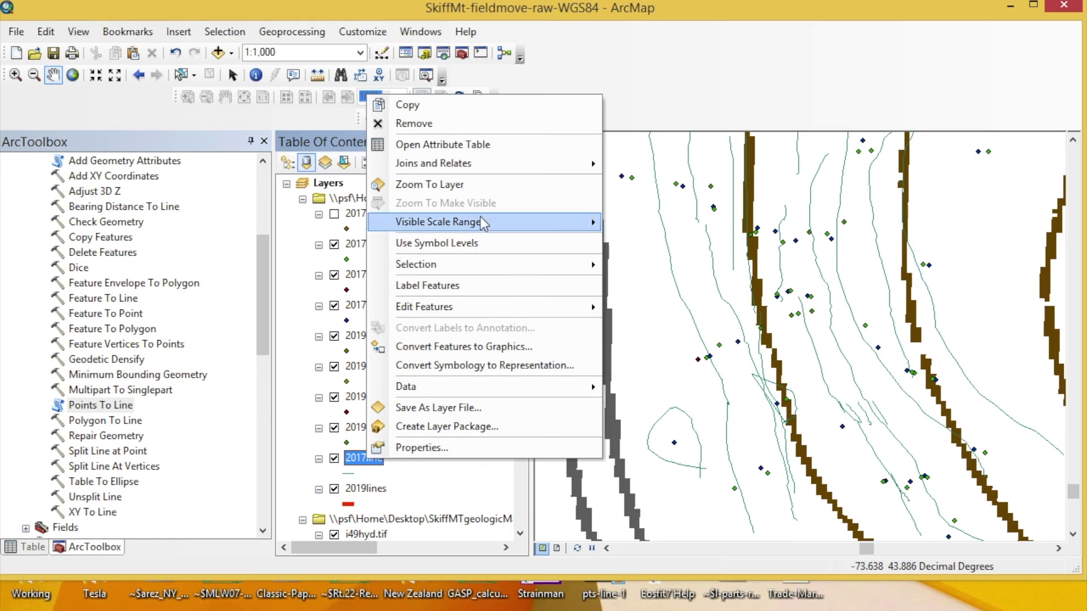
Join 2017-polyline-attributes.csv to 2017line on dataId, with validation showing 94 of 95 records matched.
{"action": "mouse_move", "coordinate": [478, 169]}
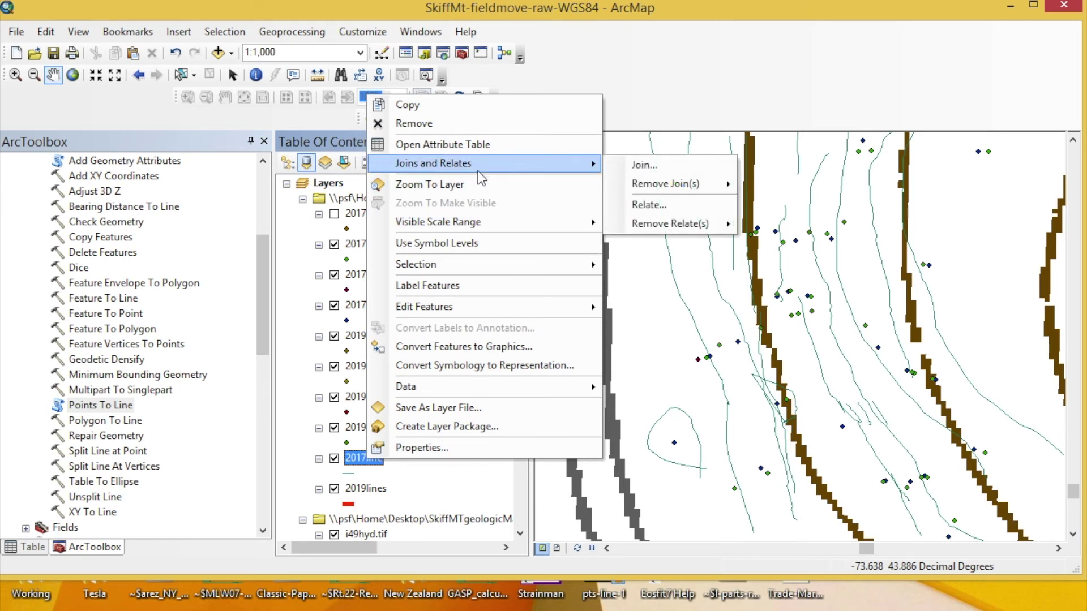
{"action": "left_click", "coordinate": [634, 163]}
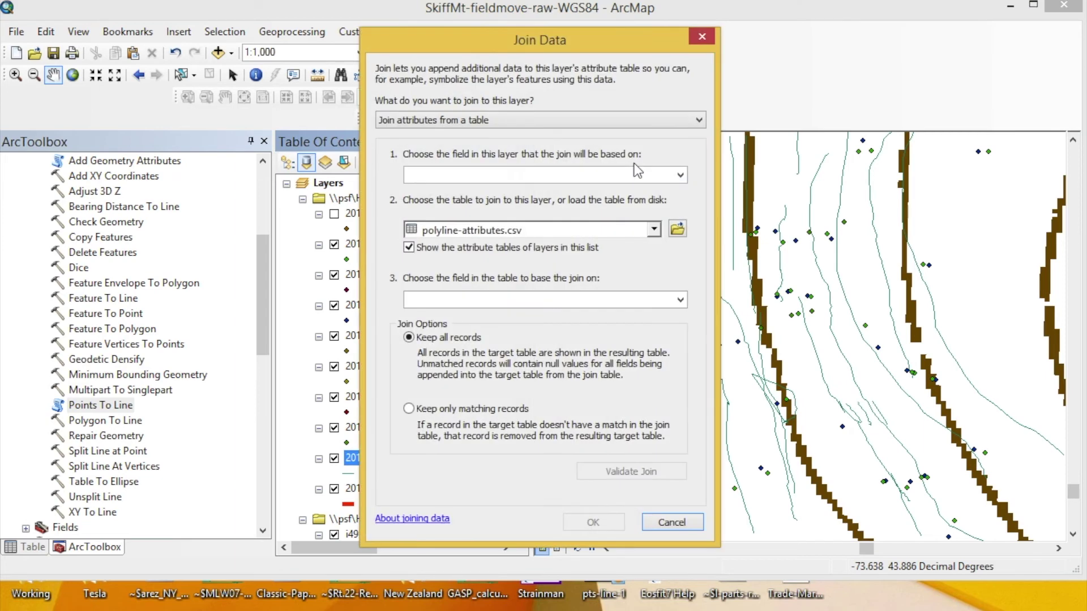
{"action": "left_click", "coordinate": [682, 176]}
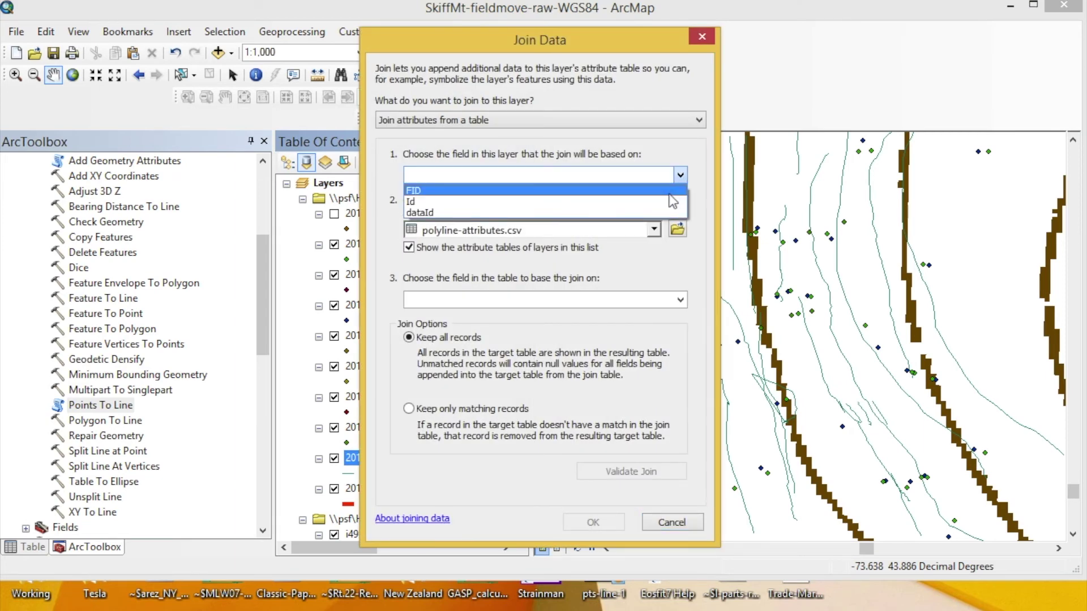
{"action": "left_click", "coordinate": [633, 214]}
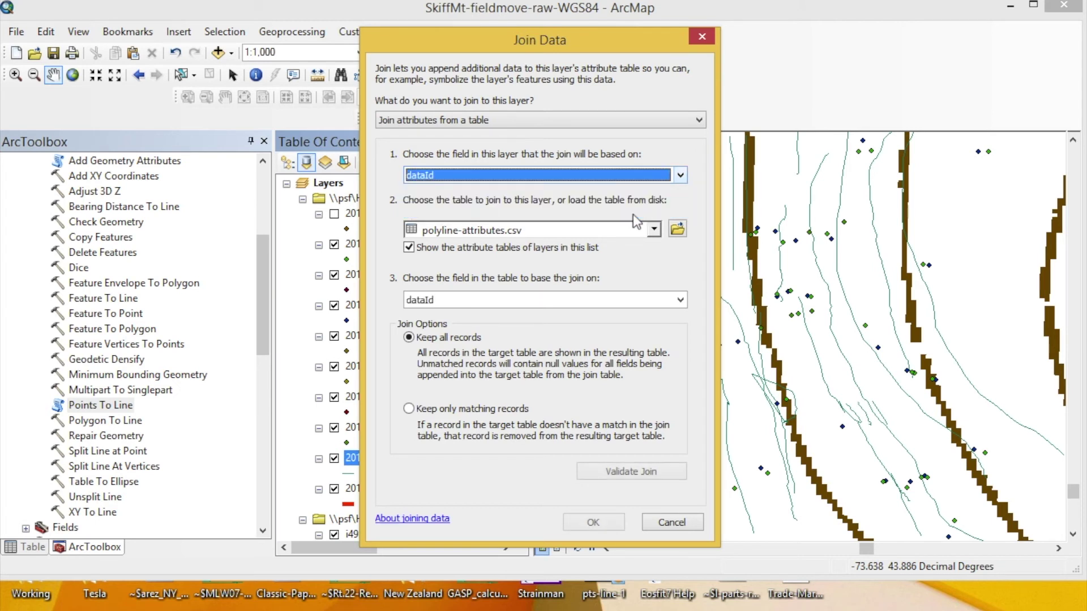
{"action": "left_click", "coordinate": [682, 230]}
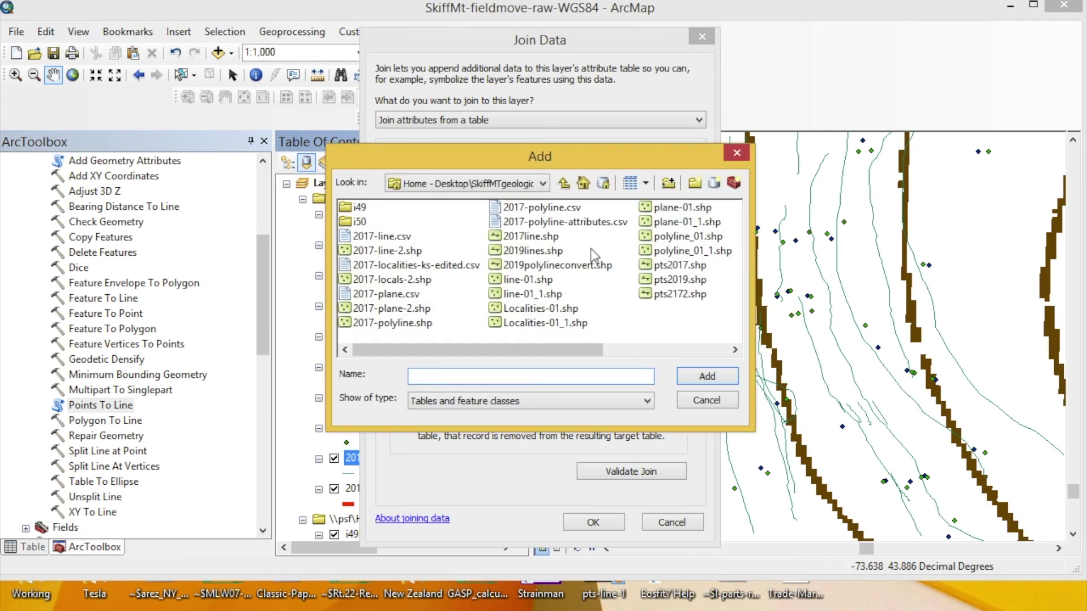
{"action": "left_click", "coordinate": [559, 224]}
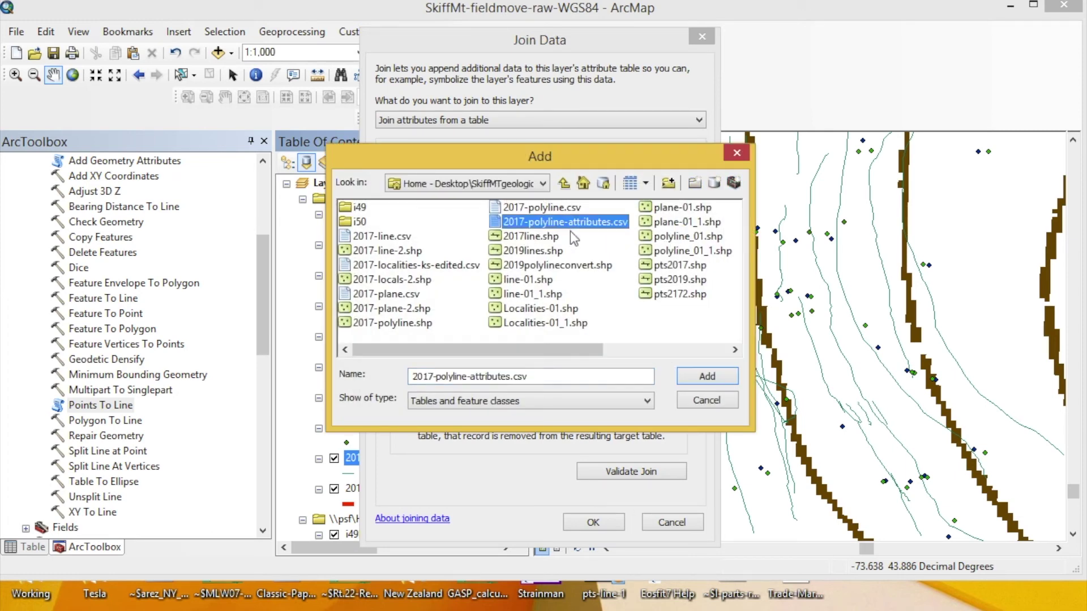
{"action": "left_click", "coordinate": [711, 376]}
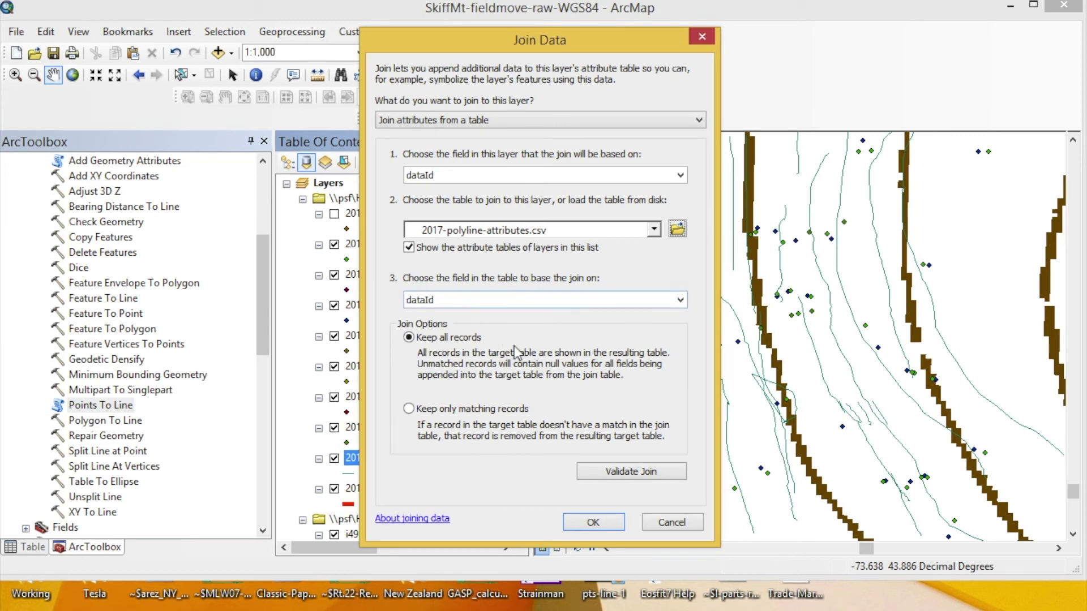
{"action": "left_click", "coordinate": [652, 477]}
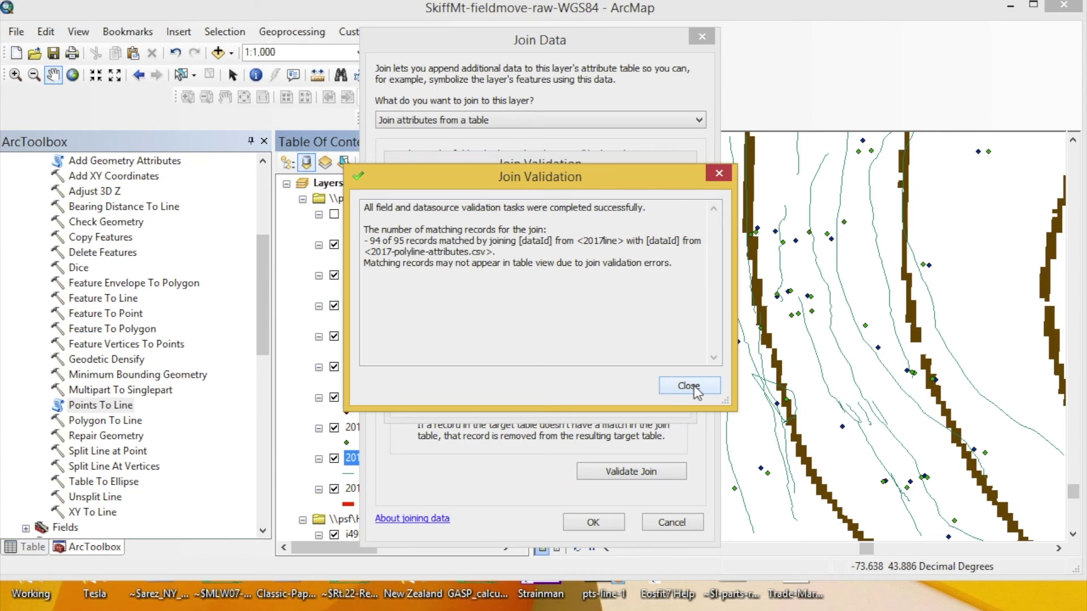
{"action": "left_click", "coordinate": [693, 388]}
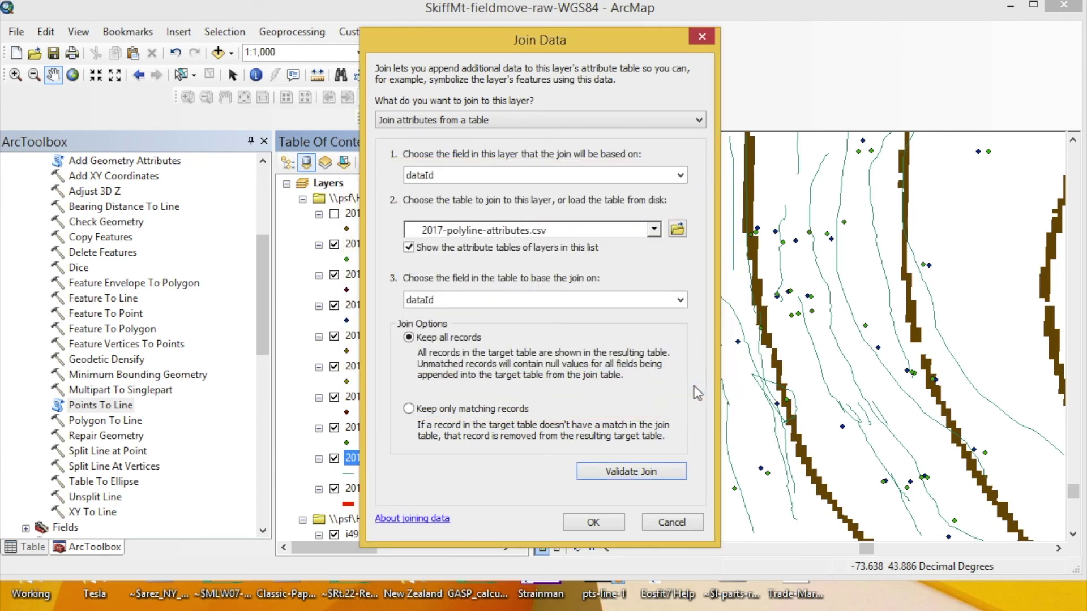
{"action": "left_click", "coordinate": [606, 525]}
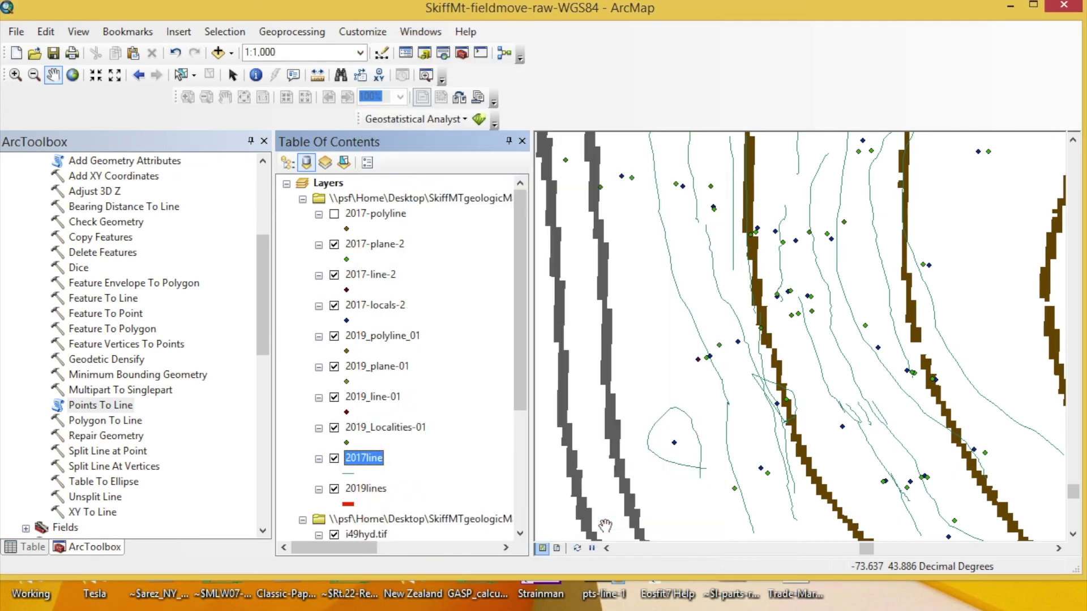
Check the joined rockUnit values, such as Microperthite and Mtore, in 2017line's attribute table, then open its Layer Properties.
{"action": "left_click", "coordinate": [264, 141]}
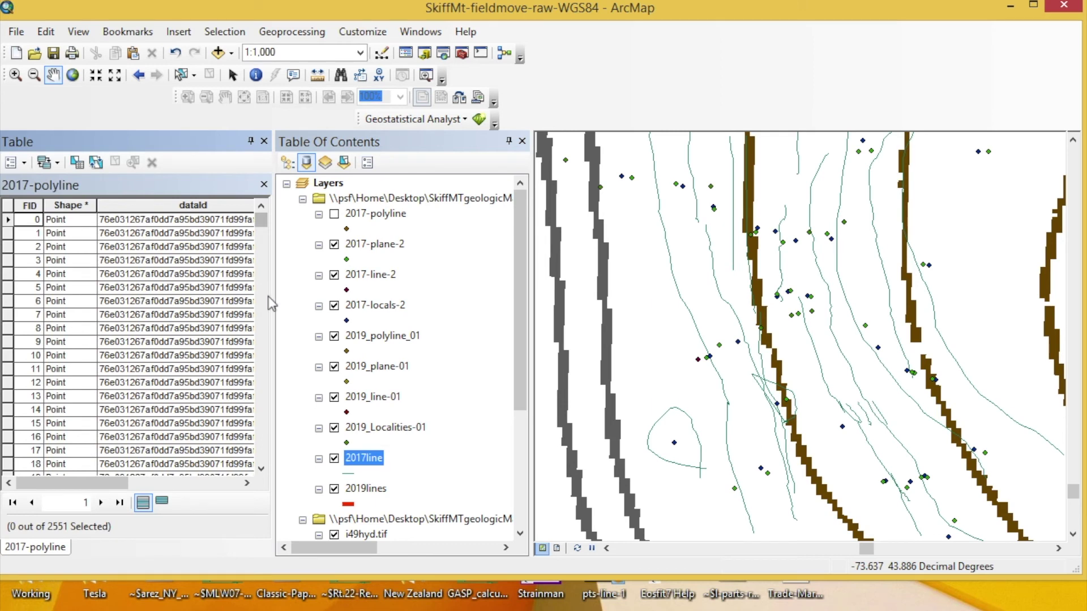
{"action": "right_click", "coordinate": [360, 458]}
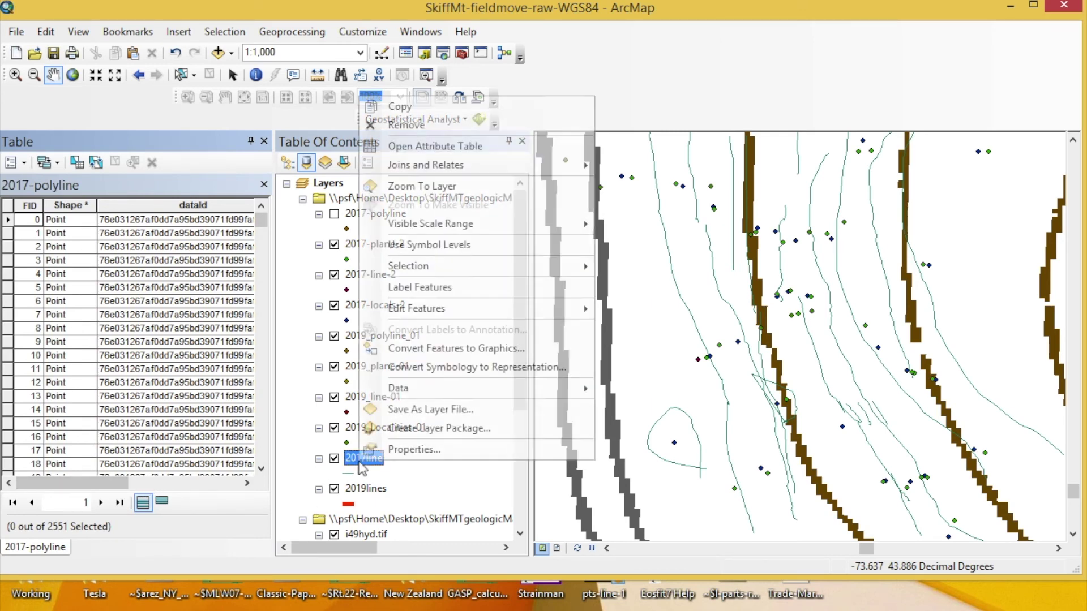
{"action": "left_click", "coordinate": [473, 148]}
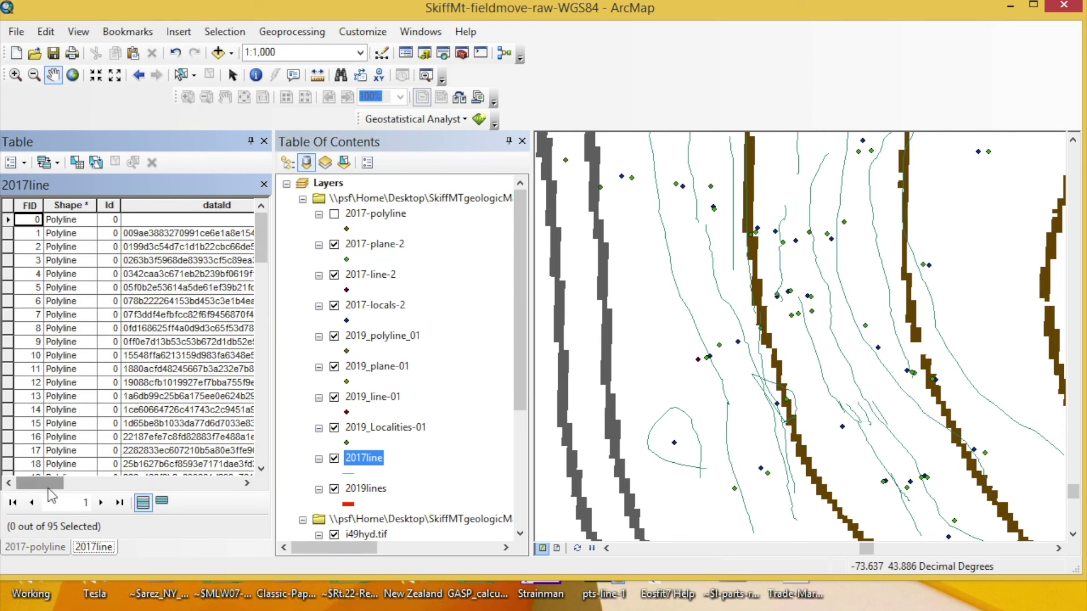
{"action": "left_click_drag", "start_coordinate": [48, 487], "coordinate": [162, 483]}
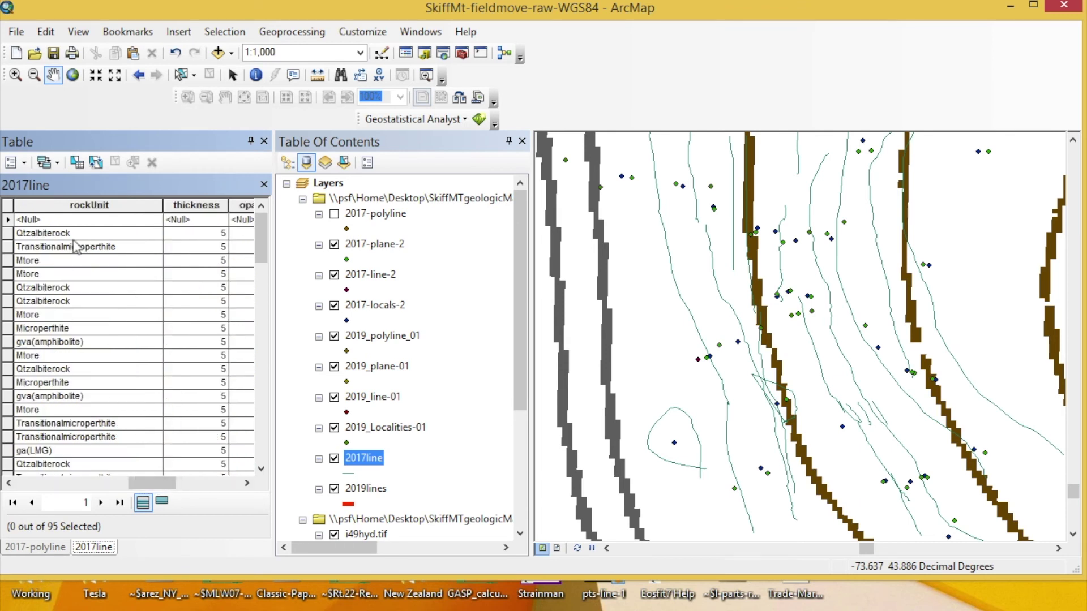
{"action": "left_click", "coordinate": [74, 247]}
{"action": "left_click", "coordinate": [61, 278]}
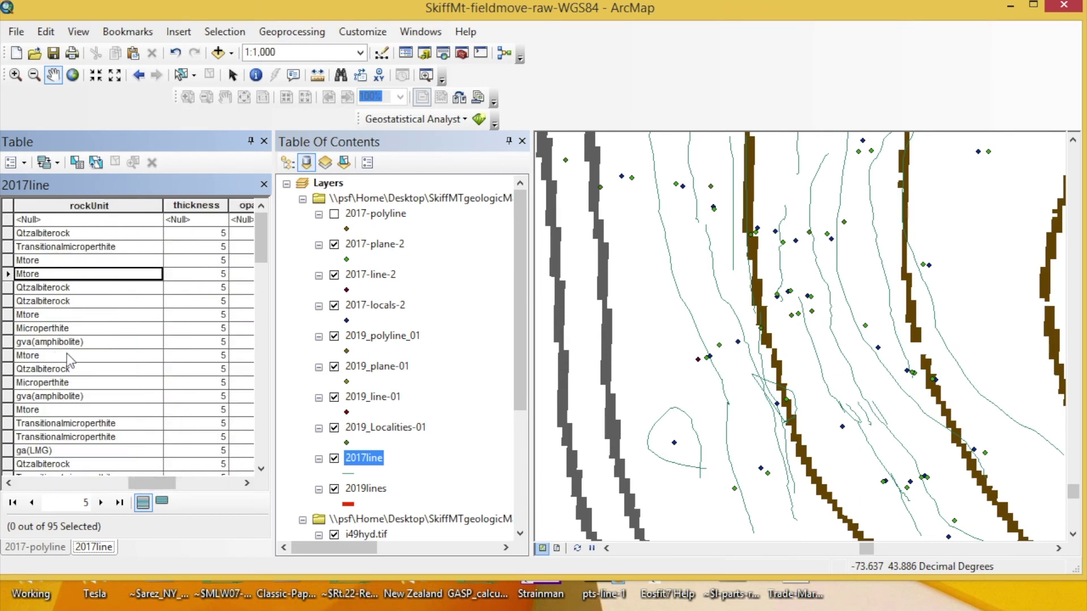
{"action": "double_click", "coordinate": [366, 461]}
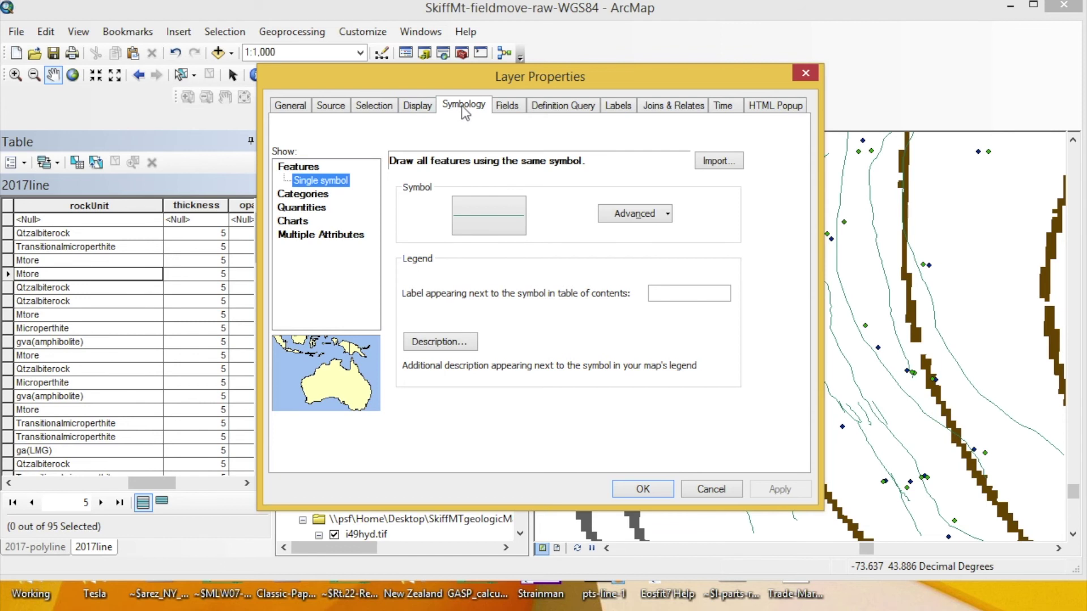
Categorize 2017line by unique rockUnit values, adding Microperthite, Mtore and Qtzalbiterock categories.
{"action": "left_click", "coordinate": [315, 195]}
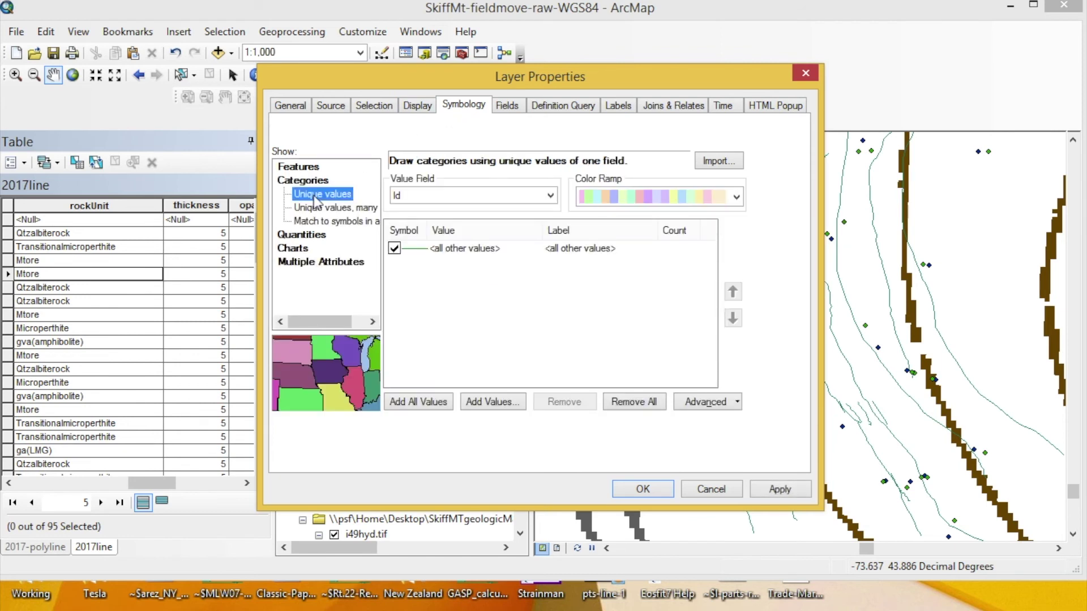
{"action": "left_click", "coordinate": [549, 197]}
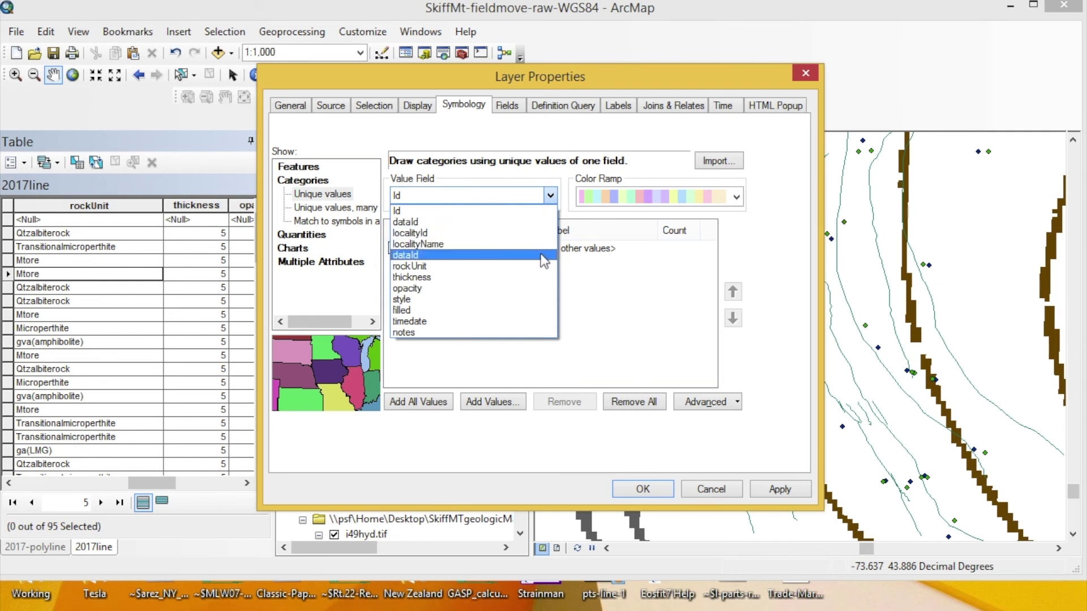
{"action": "left_click", "coordinate": [440, 266]}
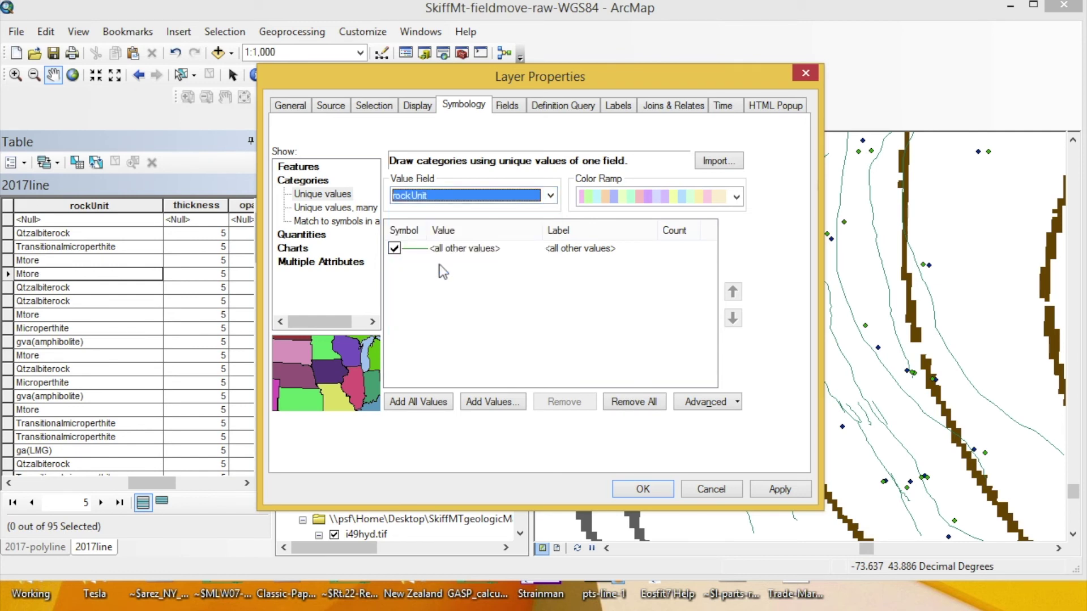
{"action": "left_click", "coordinate": [436, 403]}
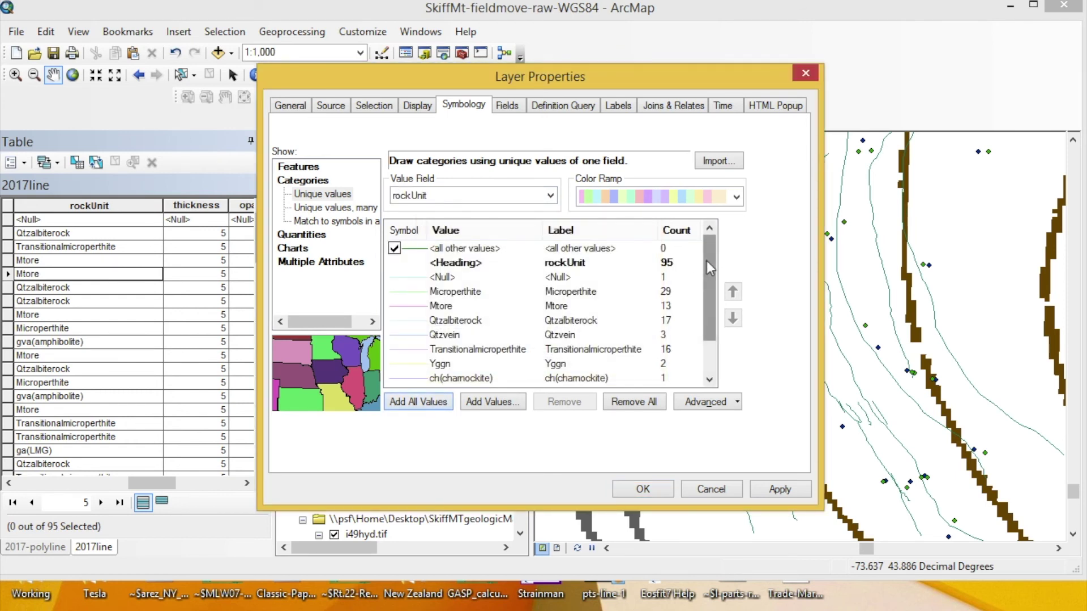
{"action": "left_click_drag", "start_coordinate": [706, 261], "coordinate": [706, 290]}
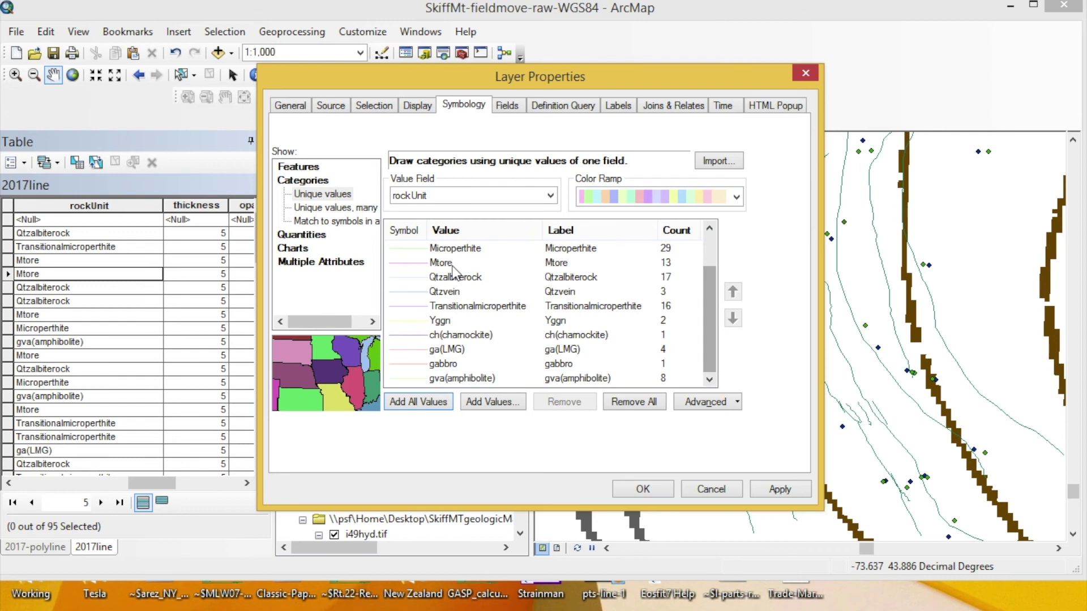
{"action": "left_click", "coordinate": [422, 249]}
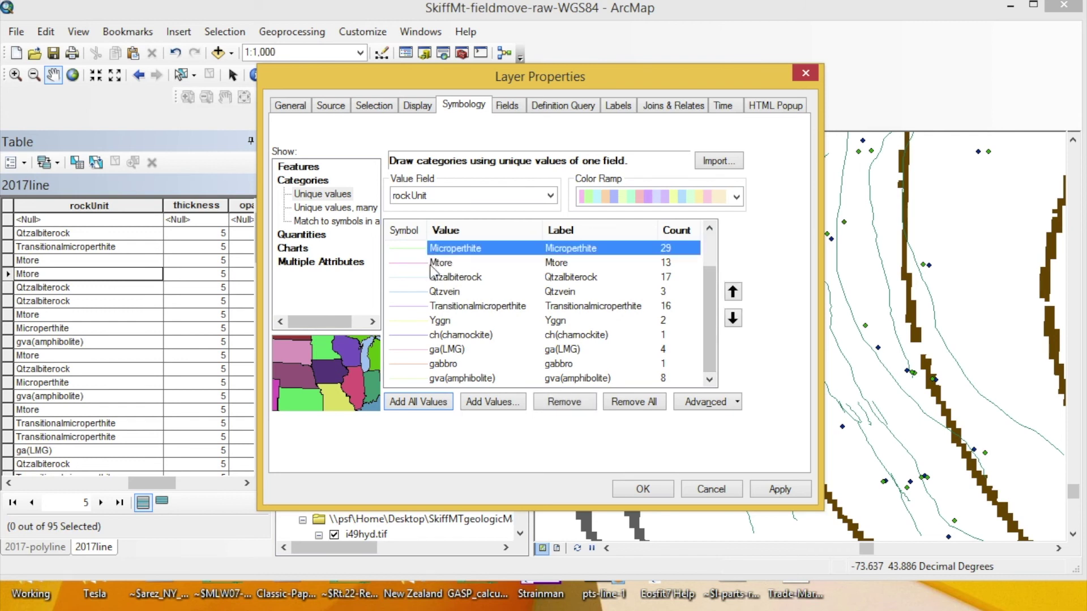
{"action": "left_click", "coordinate": [424, 265]}
{"action": "left_click", "coordinate": [421, 280]}
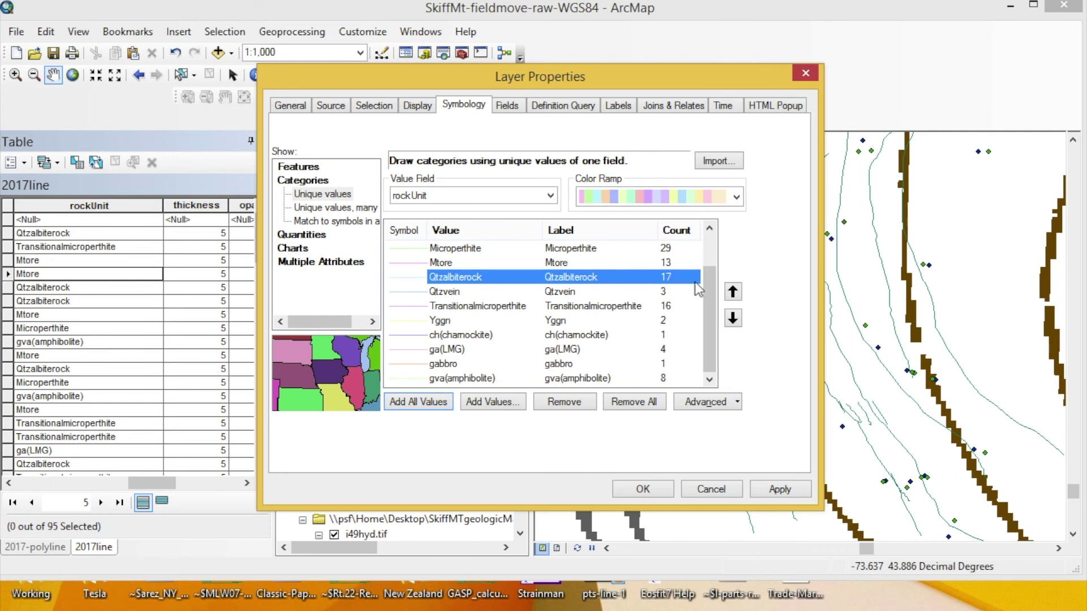
{"action": "left_click_drag", "start_coordinate": [710, 304], "coordinate": [709, 281]}
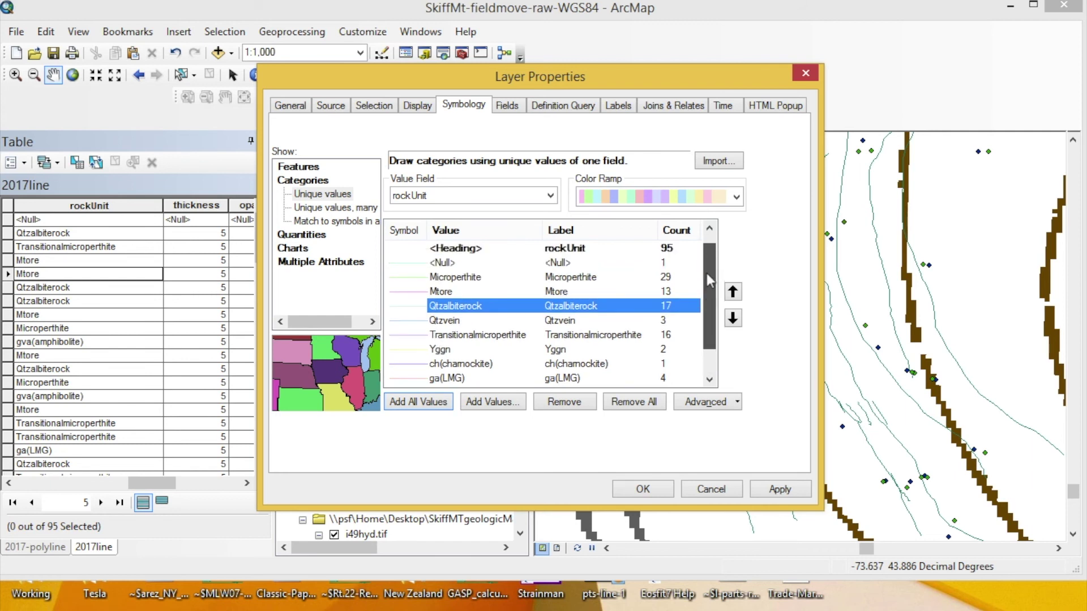
Give the Microperthite category a red line of width 5 and apply the symbology.
{"action": "double_click", "coordinate": [406, 277]}
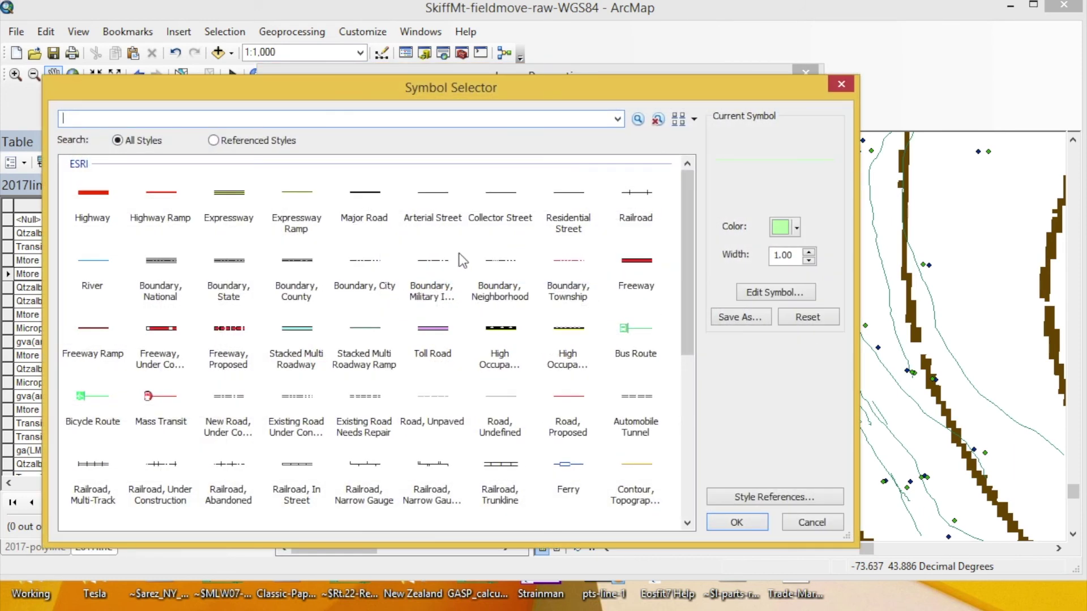
{"action": "left_click", "coordinate": [797, 229]}
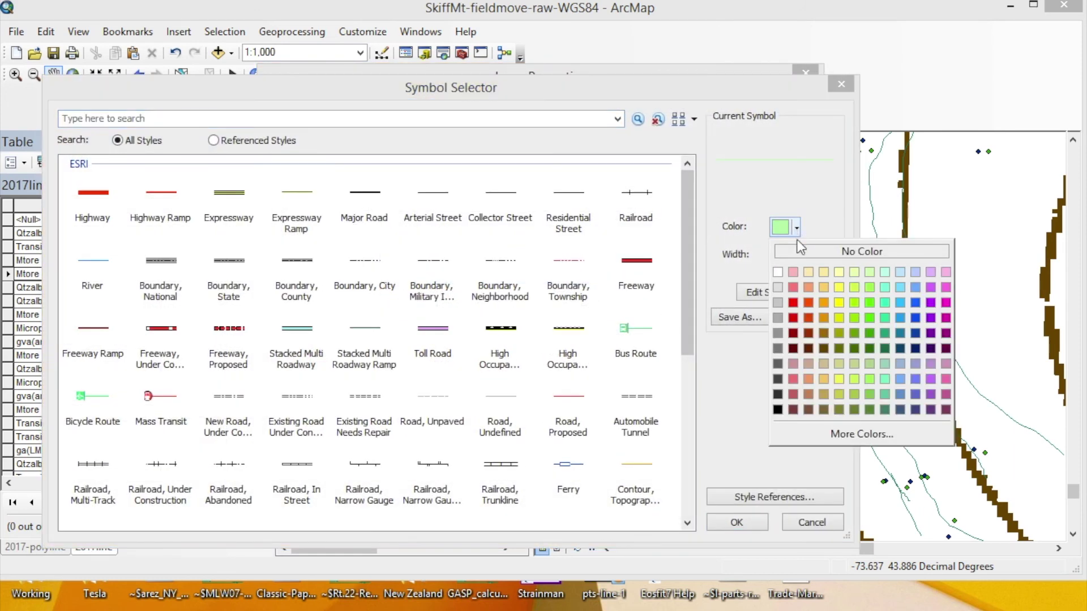
{"action": "left_click", "coordinate": [795, 319]}
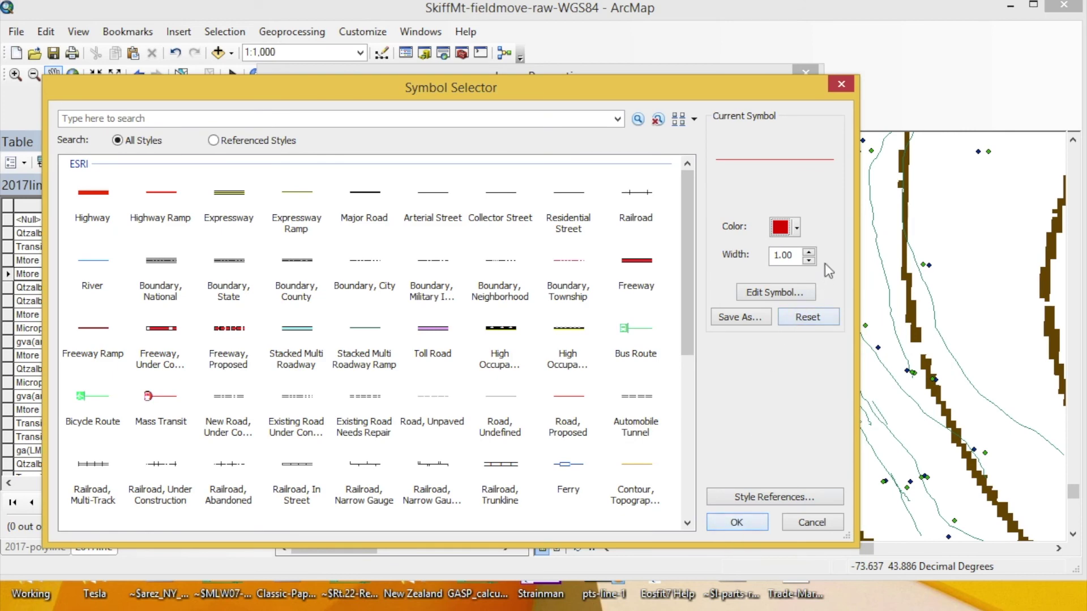
{"action": "left_click", "coordinate": [811, 253]}
{"action": "left_click", "coordinate": [810, 253]}
{"action": "left_click", "coordinate": [810, 253]}
{"action": "left_click", "coordinate": [811, 253]}
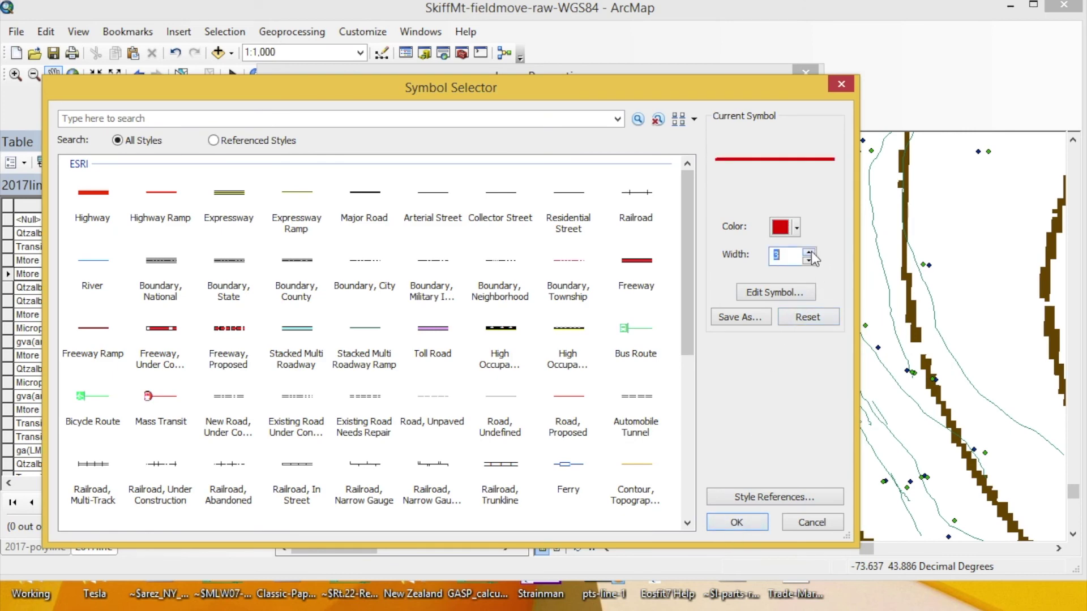
{"action": "left_click", "coordinate": [732, 528]}
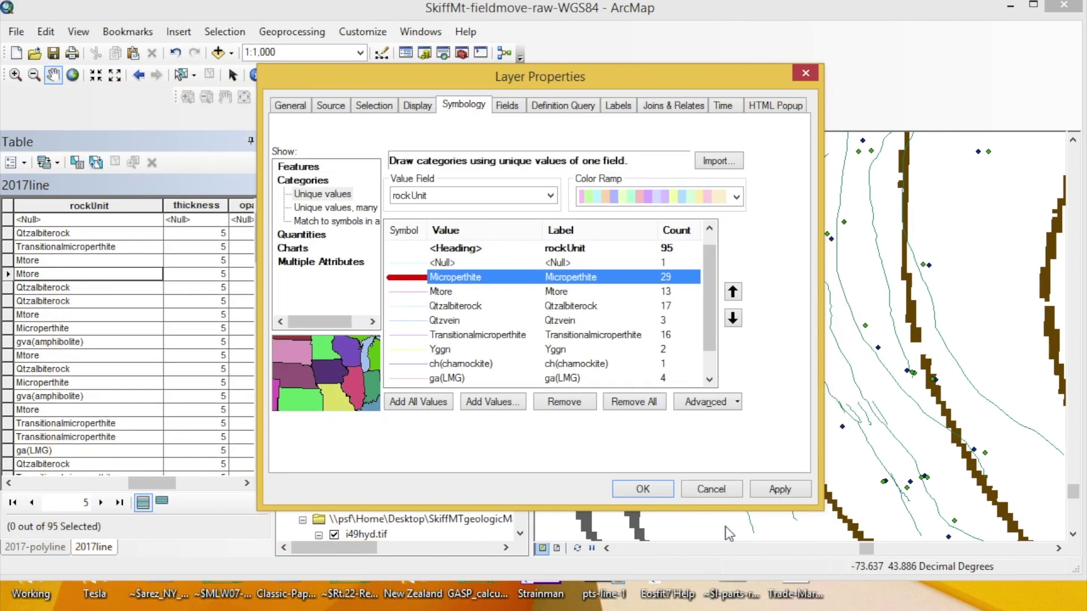
{"action": "left_click", "coordinate": [776, 491]}
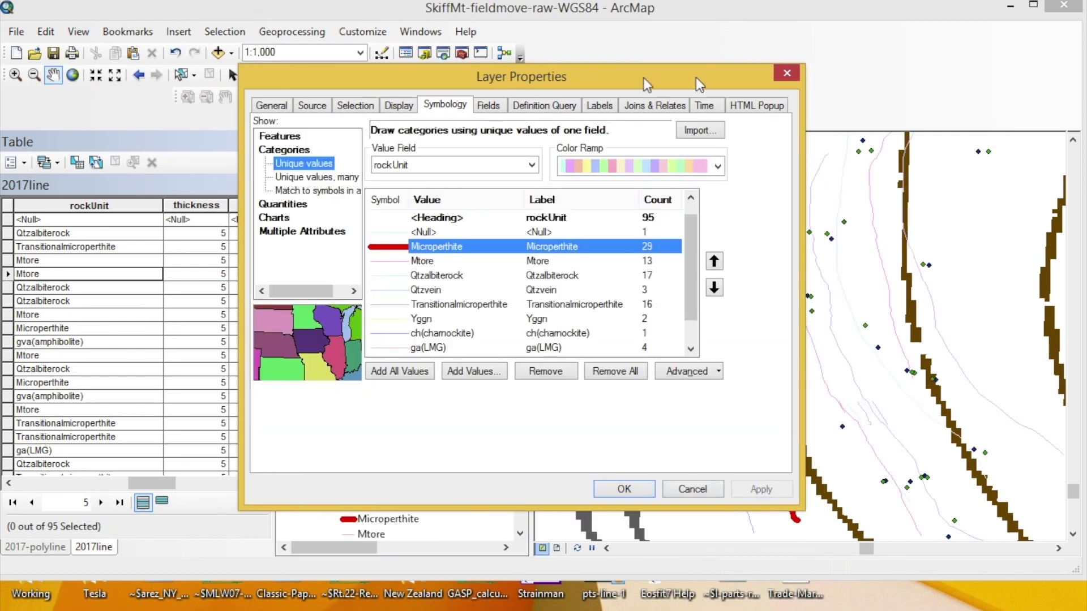
{"action": "left_click_drag", "start_coordinate": [695, 77], "coordinate": [510, 60]}
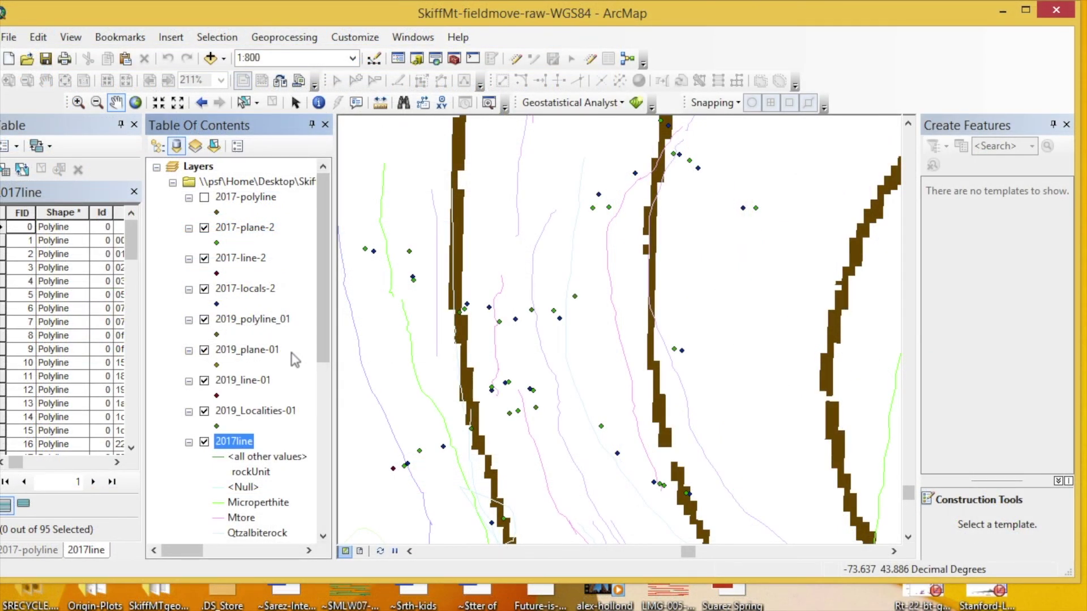
Export 2017line to contacts-and-faults.shp, add it to the map, and toggle its visibility to compare.
{"action": "right_click", "coordinate": [242, 446]}
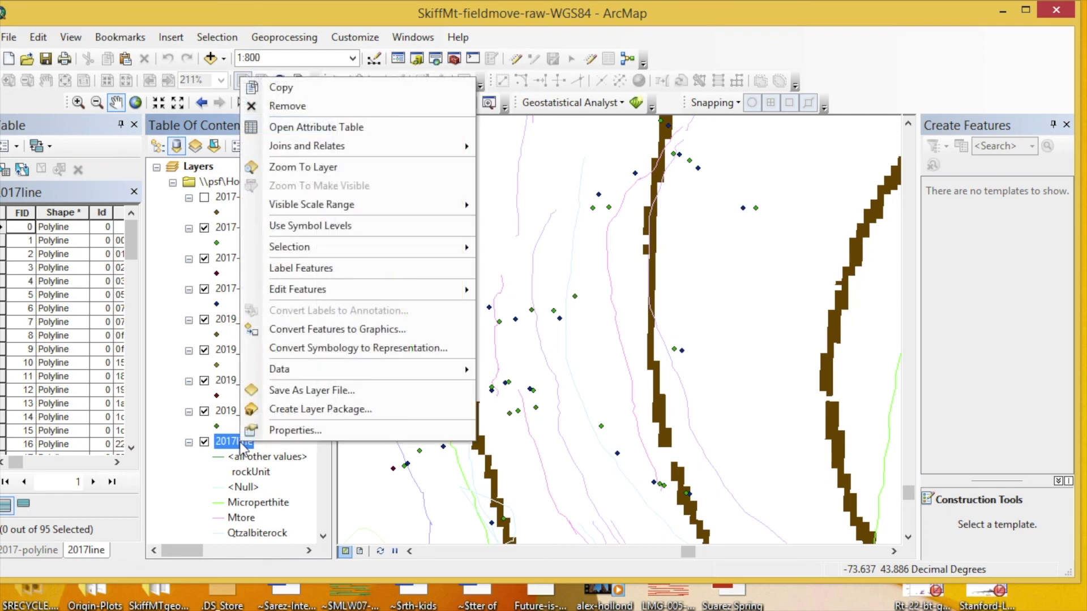
{"action": "mouse_move", "coordinate": [375, 378]}
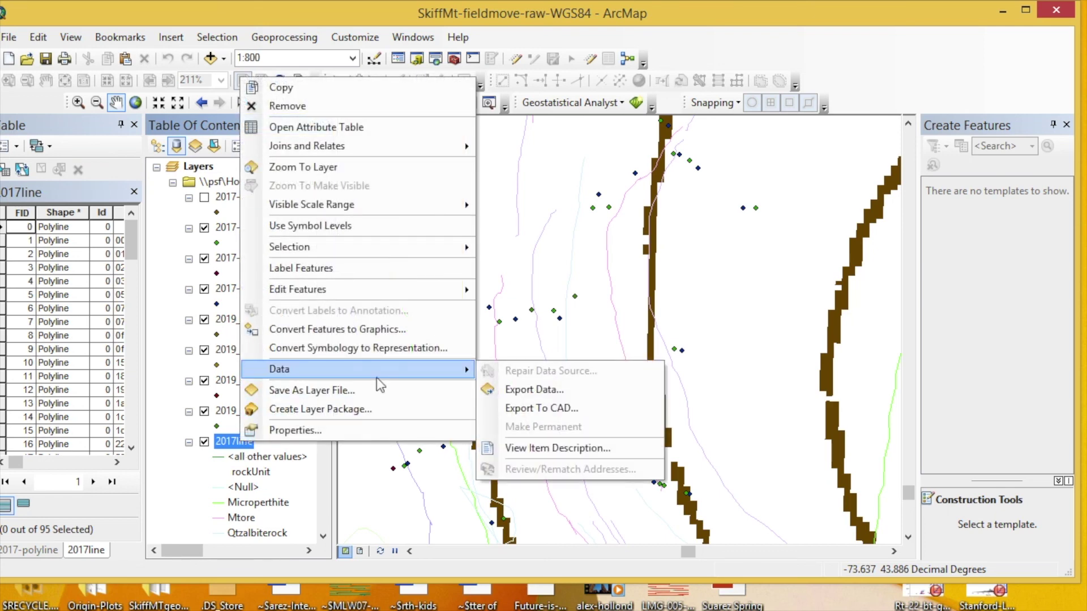
{"action": "left_click", "coordinate": [541, 390]}
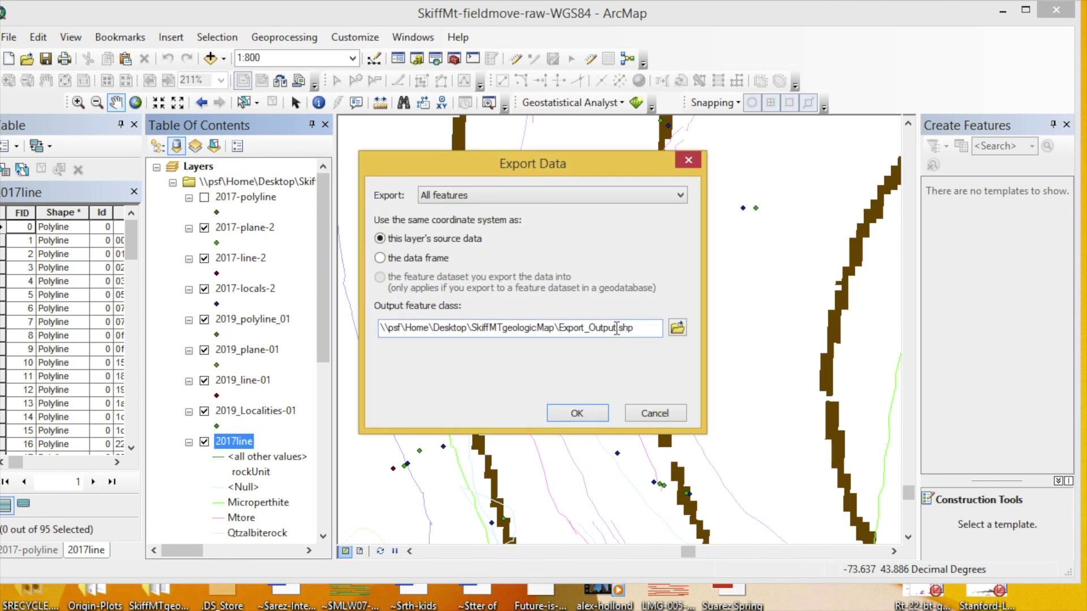
{"action": "left_click", "coordinate": [617, 328]}
{"action": "key", "text": "BackSpace"}
{"action": "key", "text": "BackSpace"}
{"action": "key", "text": "BackSpace"}
{"action": "key", "text": "BackSpace"}
{"action": "key", "text": "BackSpace"}
{"action": "key", "text": "BackSpace"}
{"action": "key", "text": "BackSpace"}
{"action": "key", "text": "BackSpace"}
{"action": "key", "text": "BackSpace"}
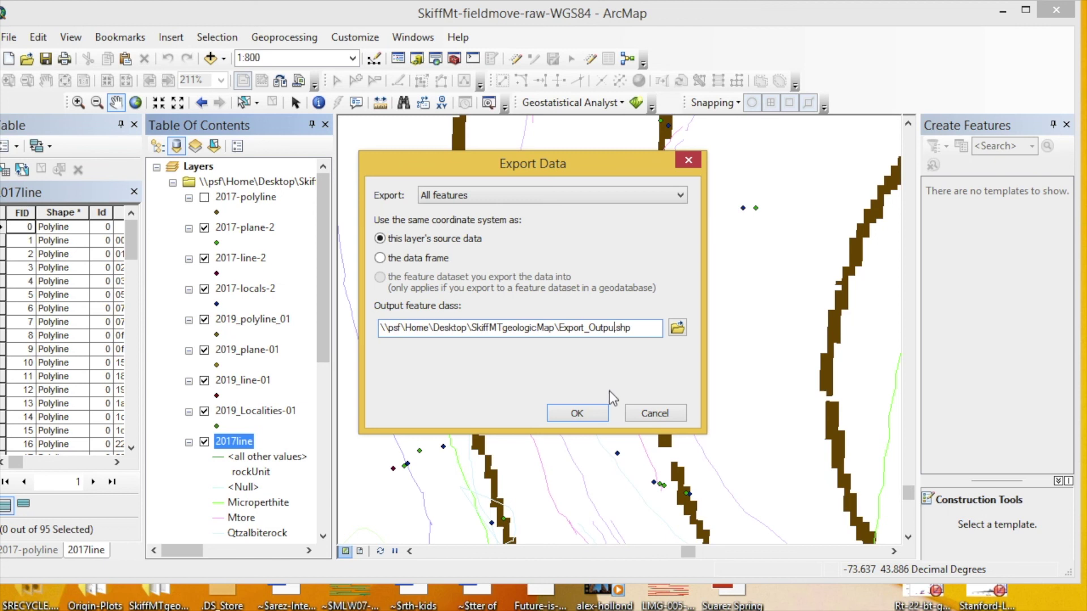
{"action": "key", "text": "BackSpace"}
{"action": "key", "text": "BackSpace"}
{"action": "key", "text": "BackSpace"}
{"action": "key", "text": "BackSpace"}
{"action": "type", "text": "contacts-"}
{"action": "type", "text": "and-faults"}
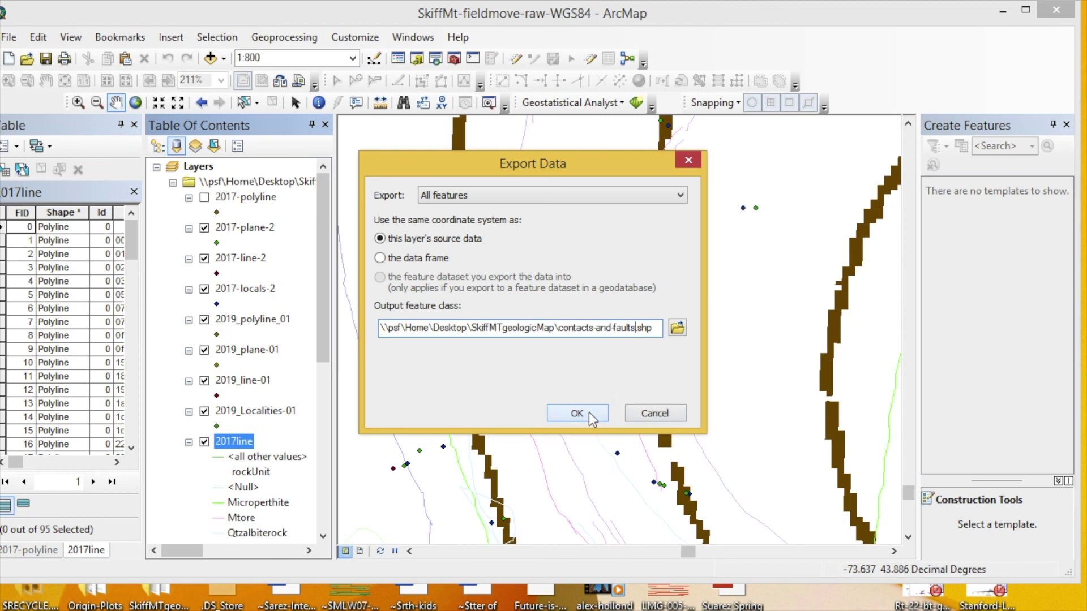
{"action": "left_click", "coordinate": [577, 413]}
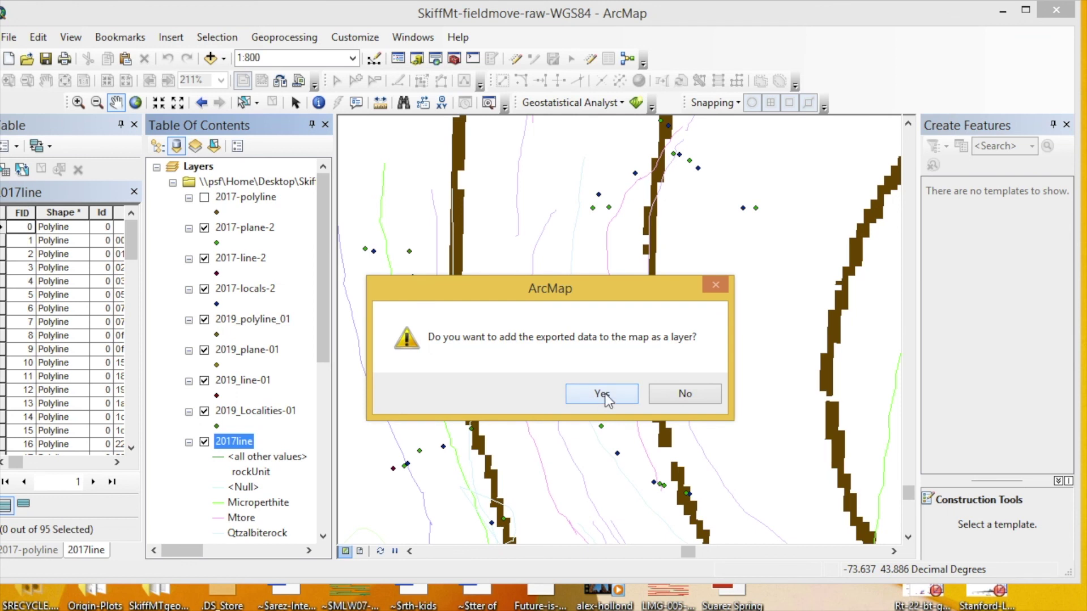
{"action": "left_click", "coordinate": [603, 395]}
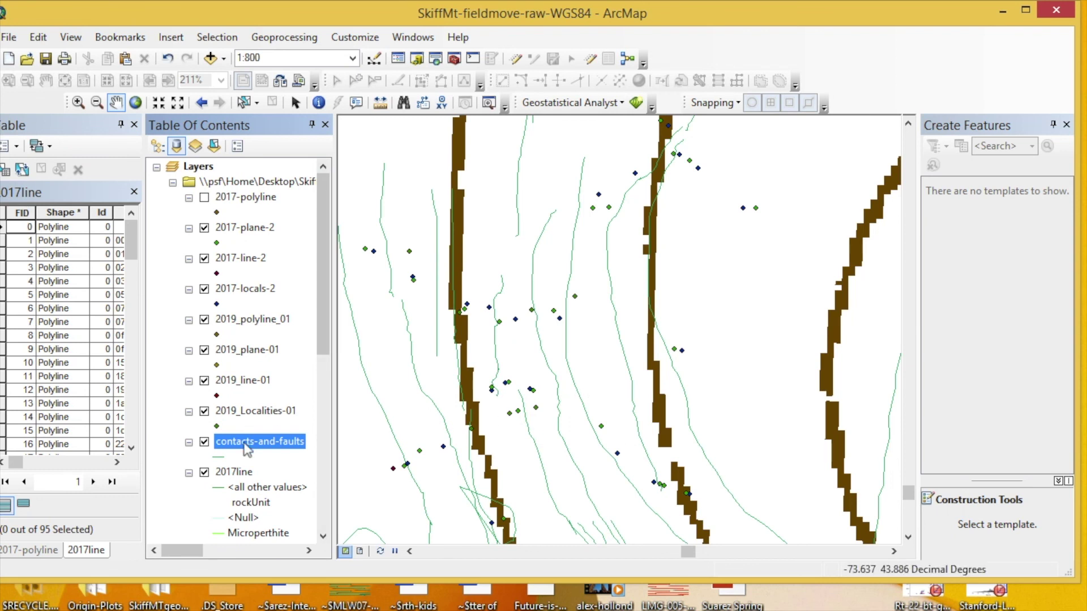
{"action": "left_click", "coordinate": [205, 443]}
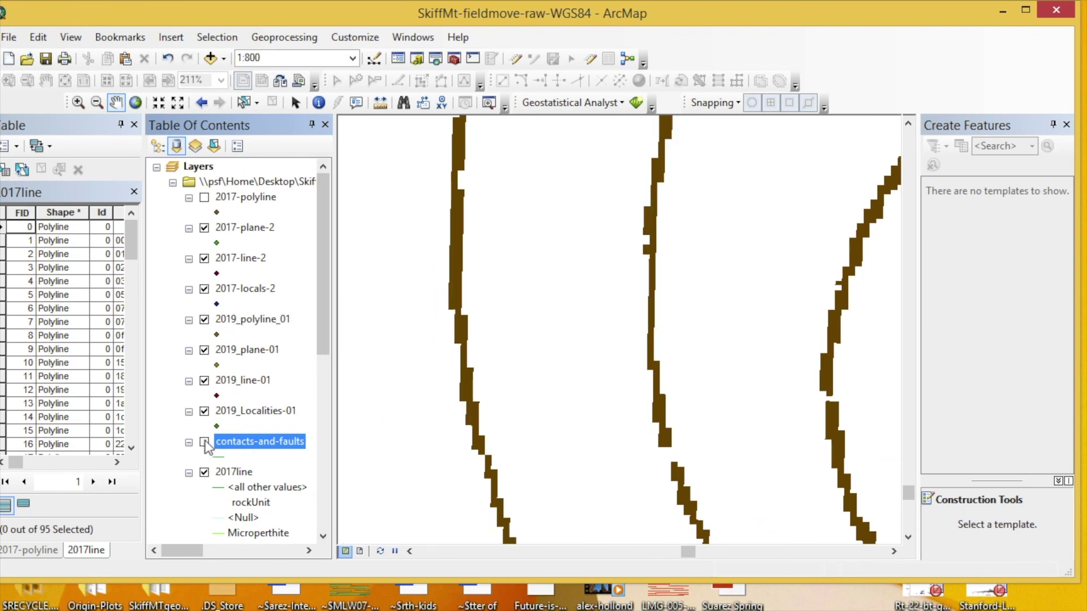
{"action": "left_click", "coordinate": [205, 443]}
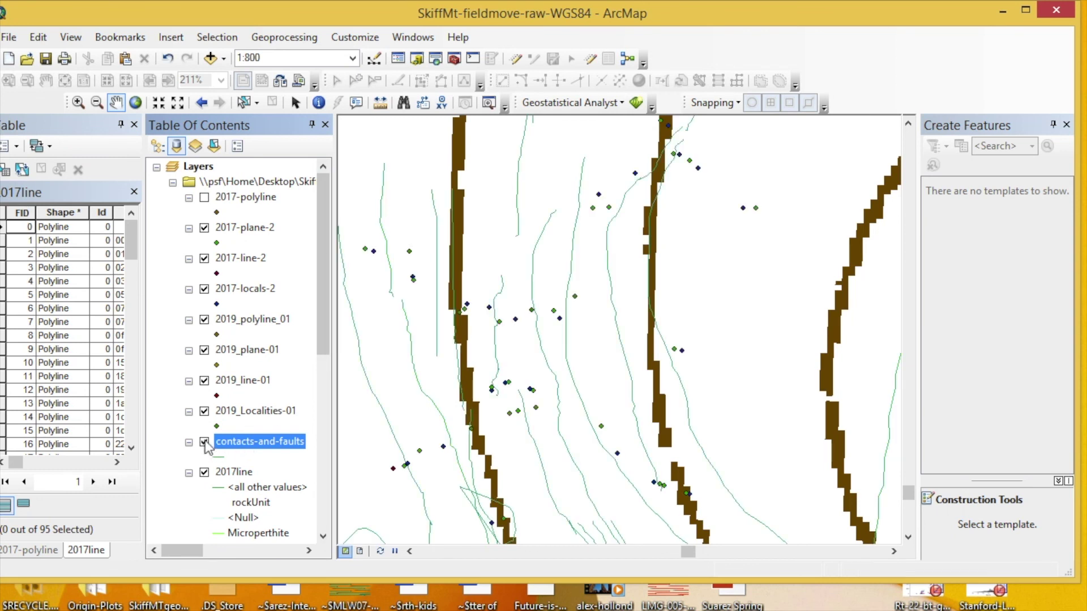